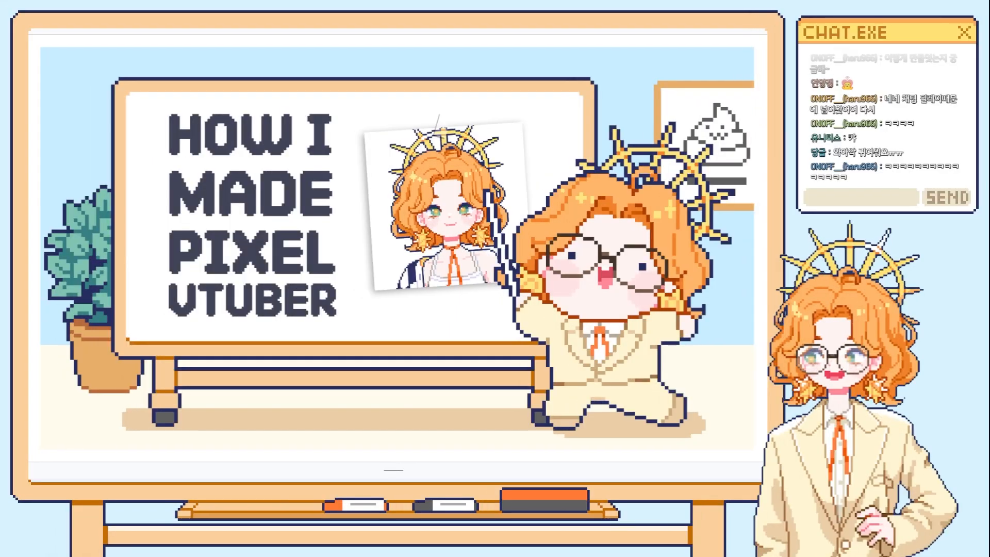
Go to the 첫 시작 slide, open the Pixel Vtuber Live2D Showcase video link, and expand the video description.
key(Down)
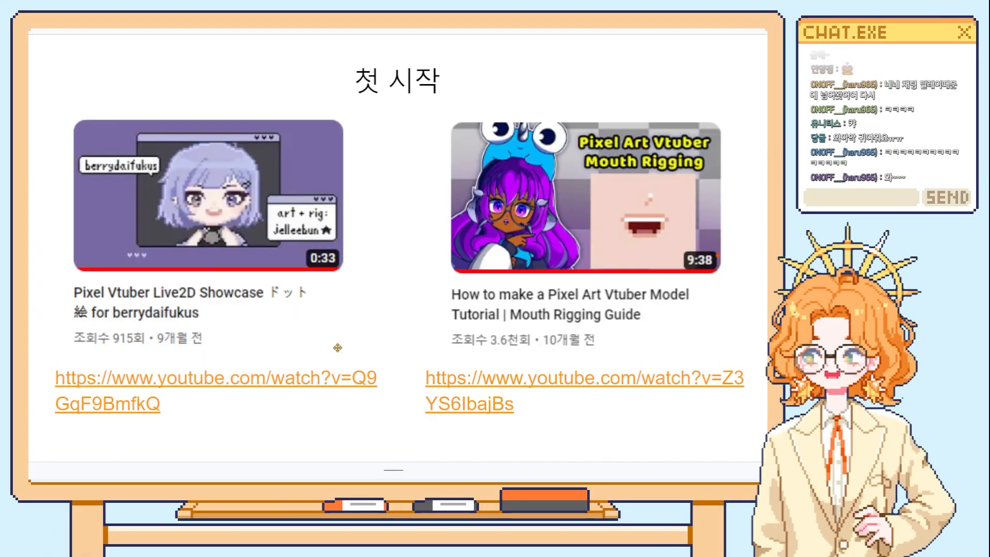
click(155, 404)
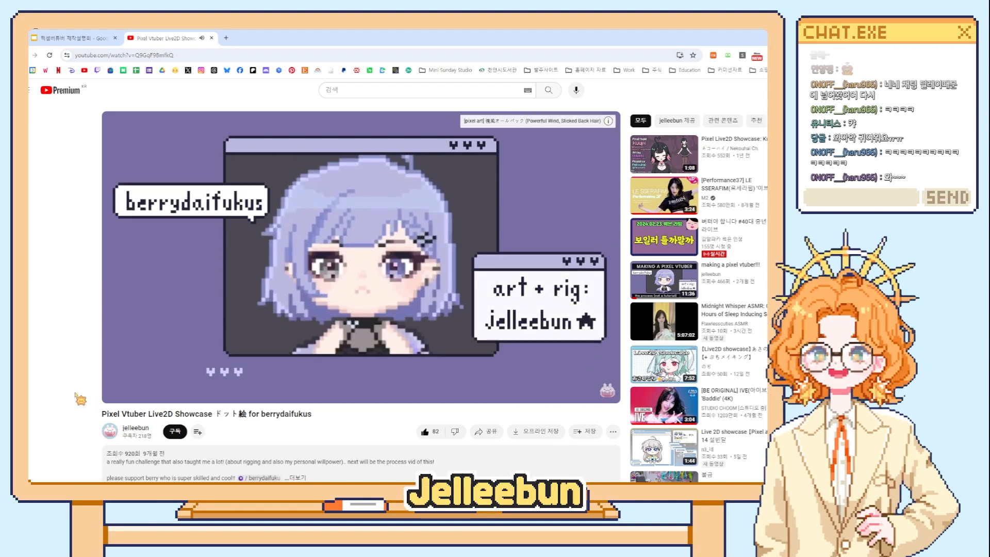
click(160, 460)
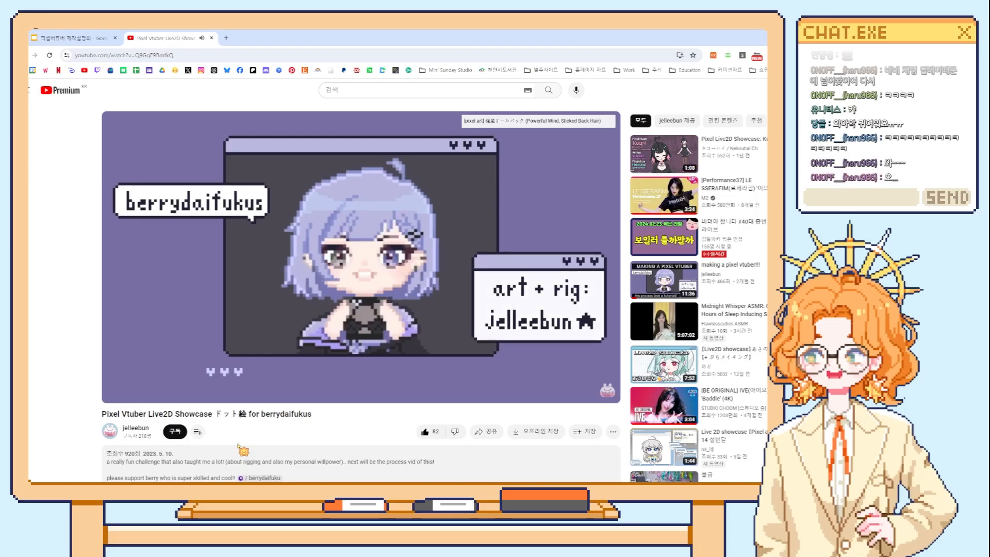
Dismiss the video's options and close the showcase video to return to the presentation.
right_click(266, 332)
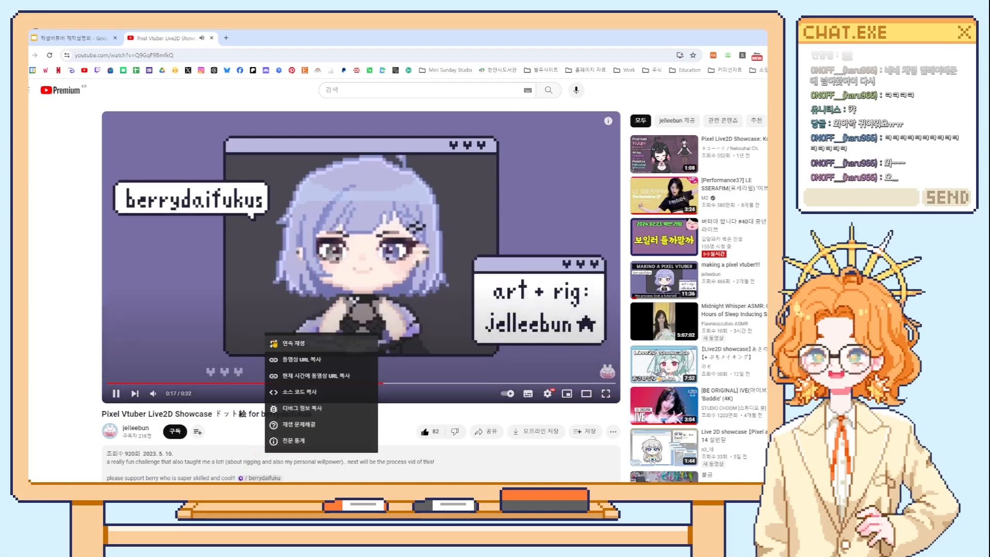
click(153, 354)
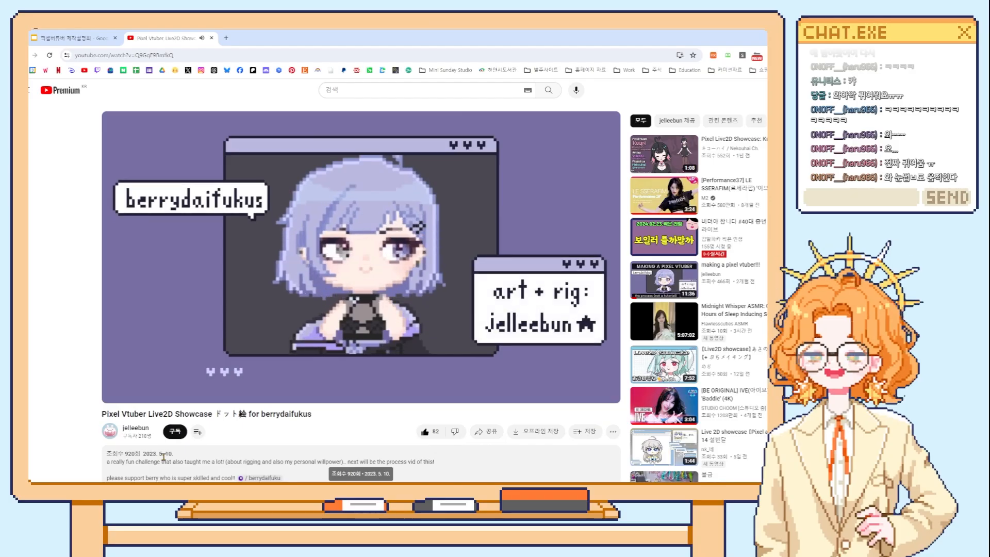
click(211, 38)
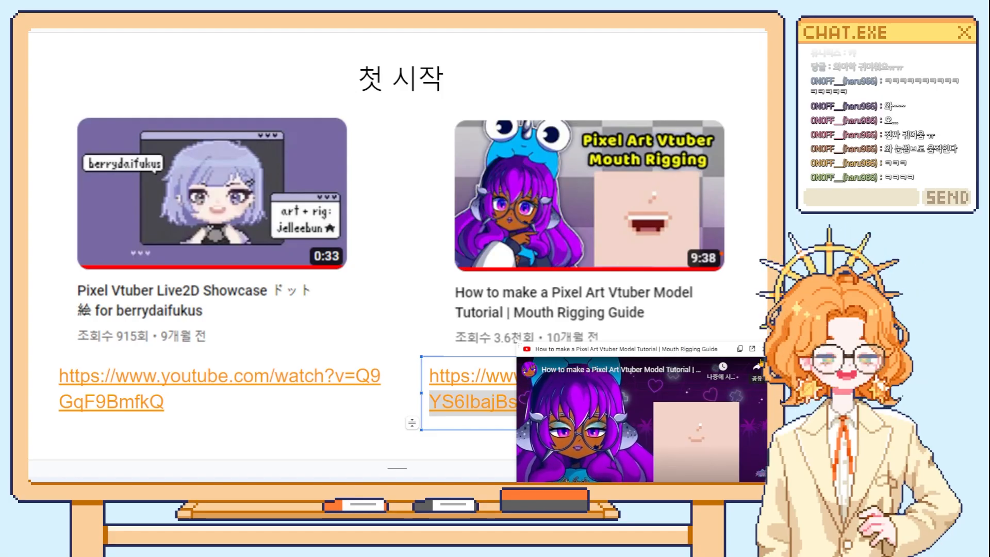
Dismiss the Mouth Rigging Guide preview, clear the selection, and advance to the first 제작 과정 slide.
click(628, 346)
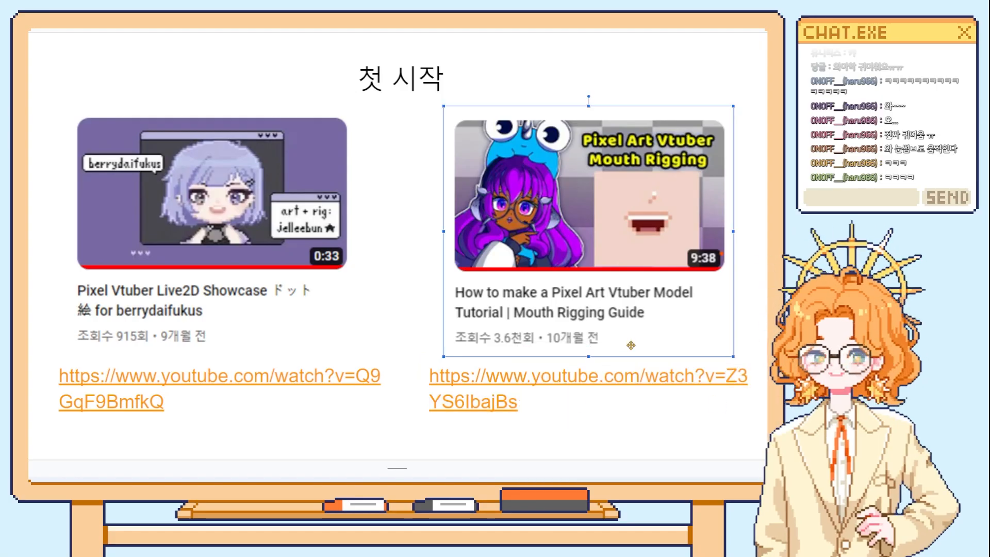
click(643, 440)
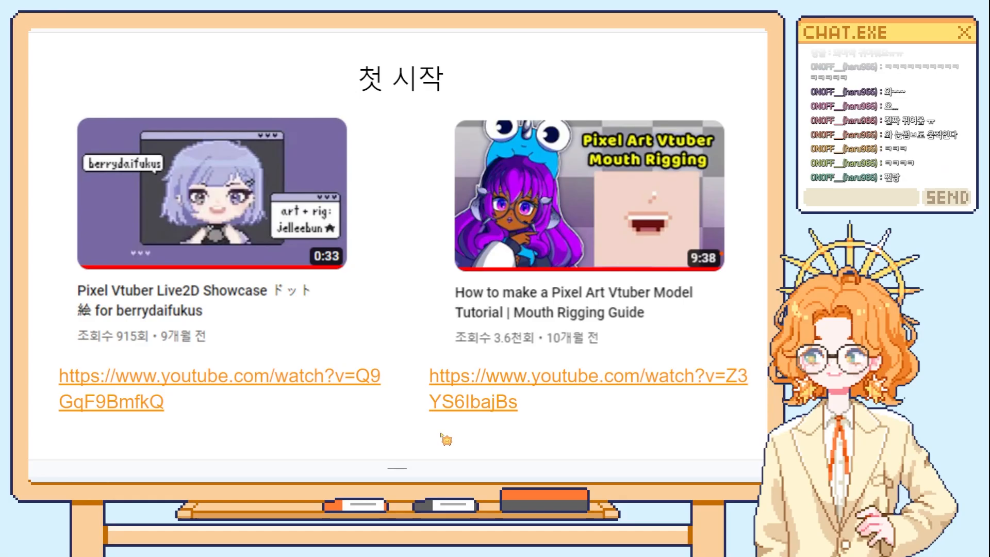
key(Right)
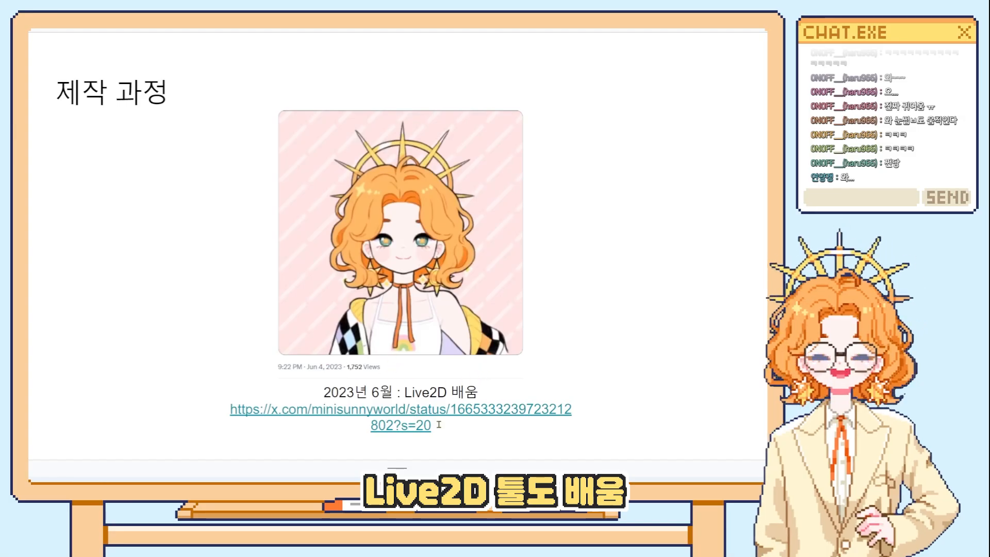
View the June 2023 Live2D practice post linked on the slide, and close it to return to the presentation.
click(435, 425)
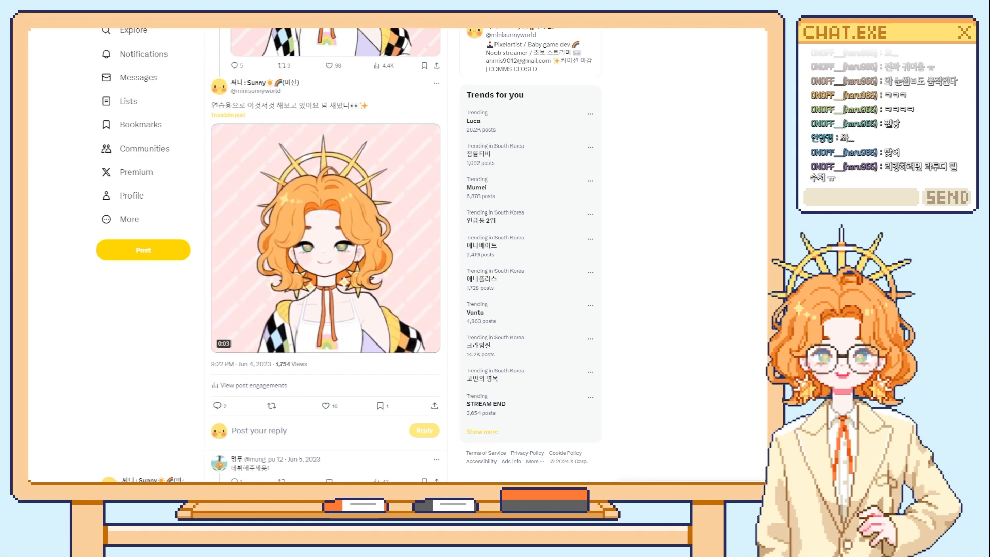
key(ctrl+w)
click(226, 289)
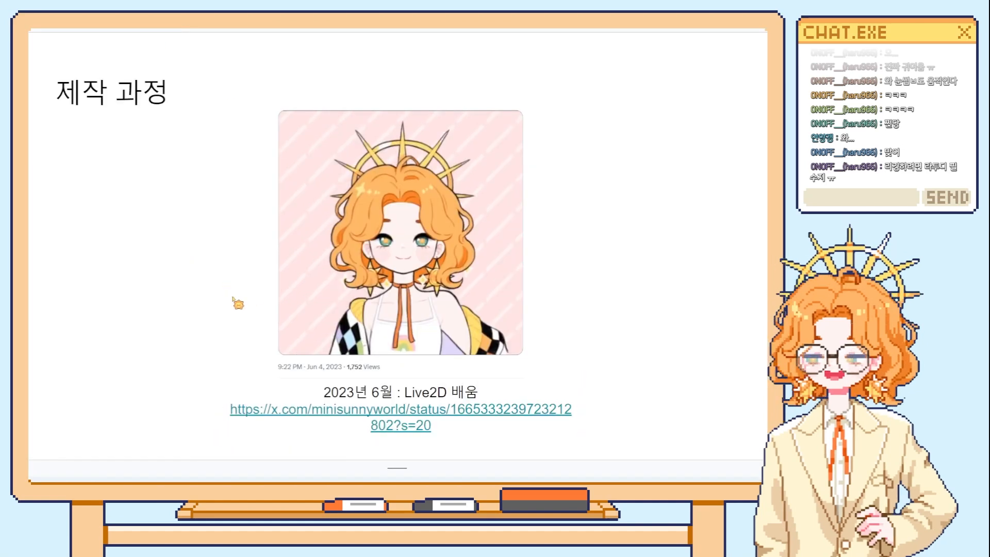
Advance to the slide with two rigging clips, and play and pause the 2023년 8월 21일 first rigging test.
scroll(246, 307, down, 1)
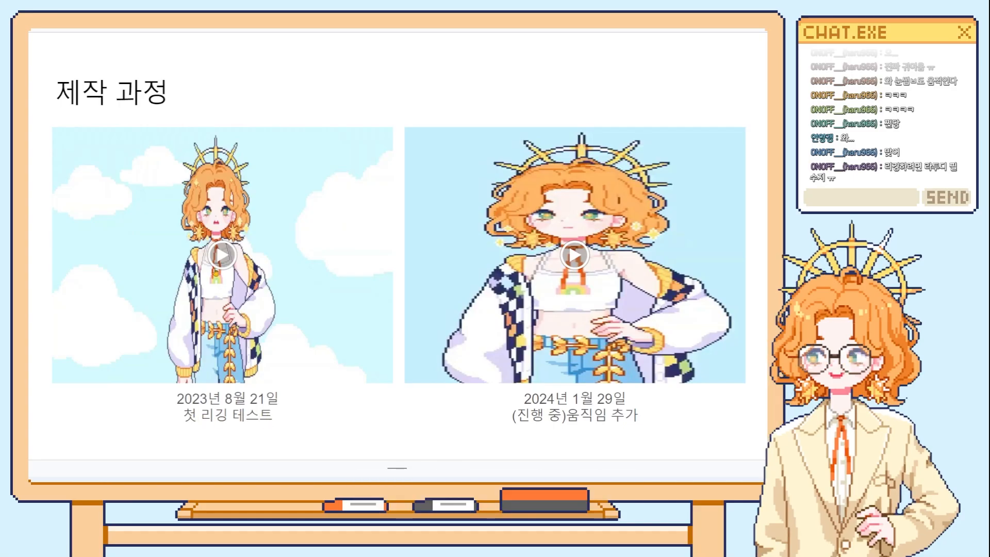
click(227, 268)
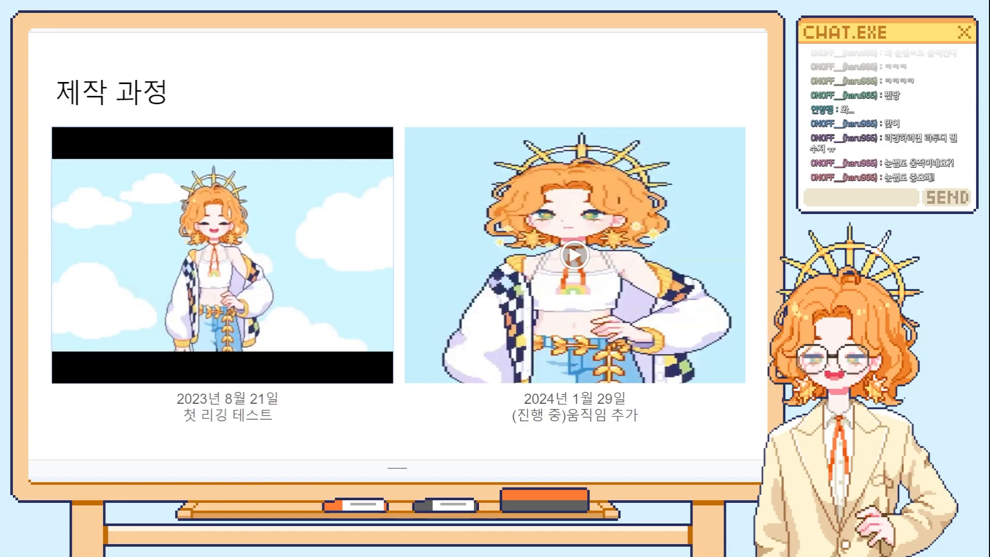
click(281, 287)
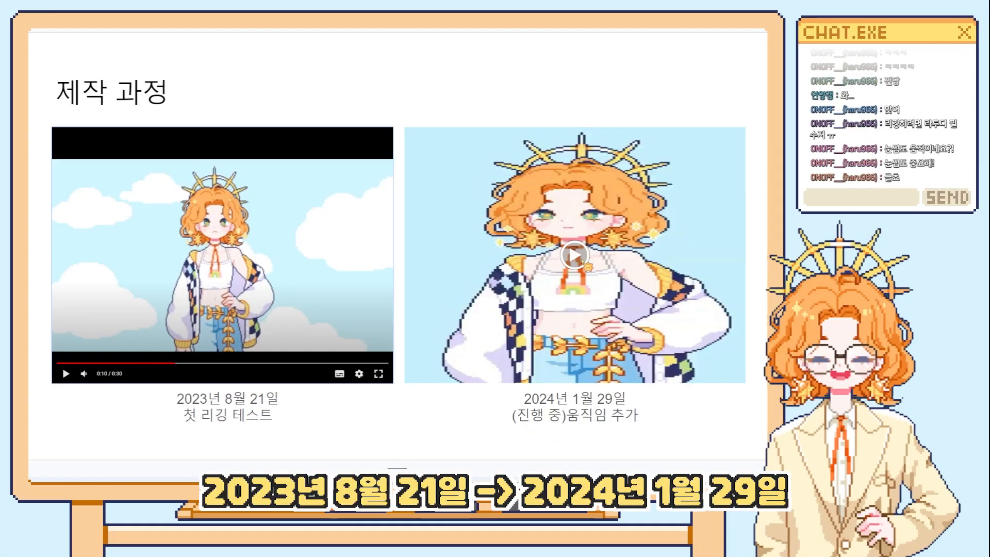
Play the 2024년 1월 29일 progress clip and the 2024년 2월 18일 final video on the following slide.
click(593, 268)
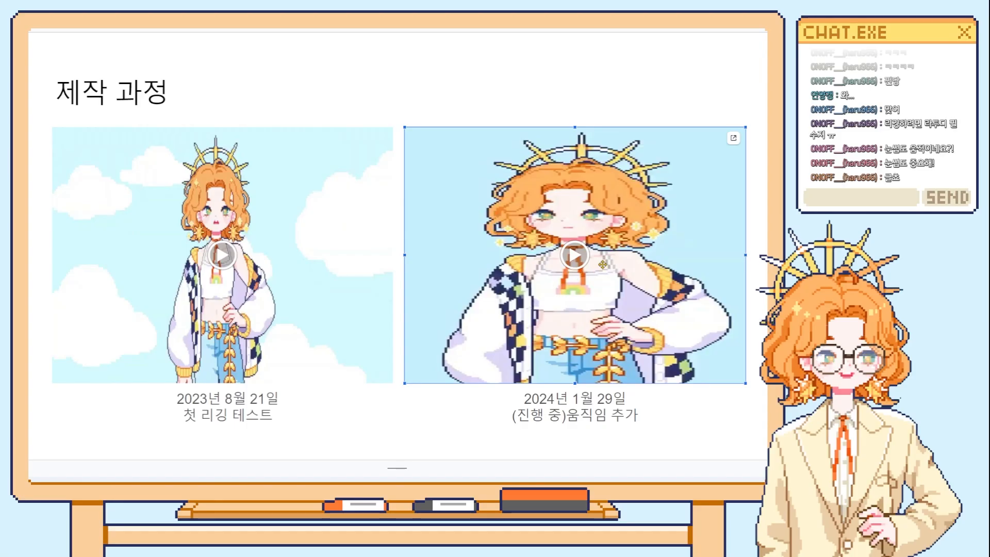
double_click(598, 262)
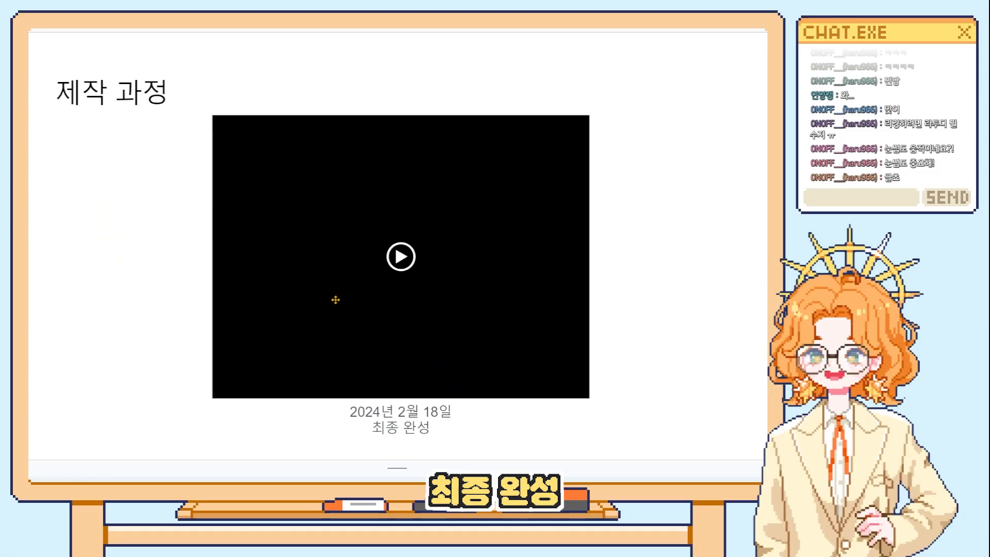
click(412, 286)
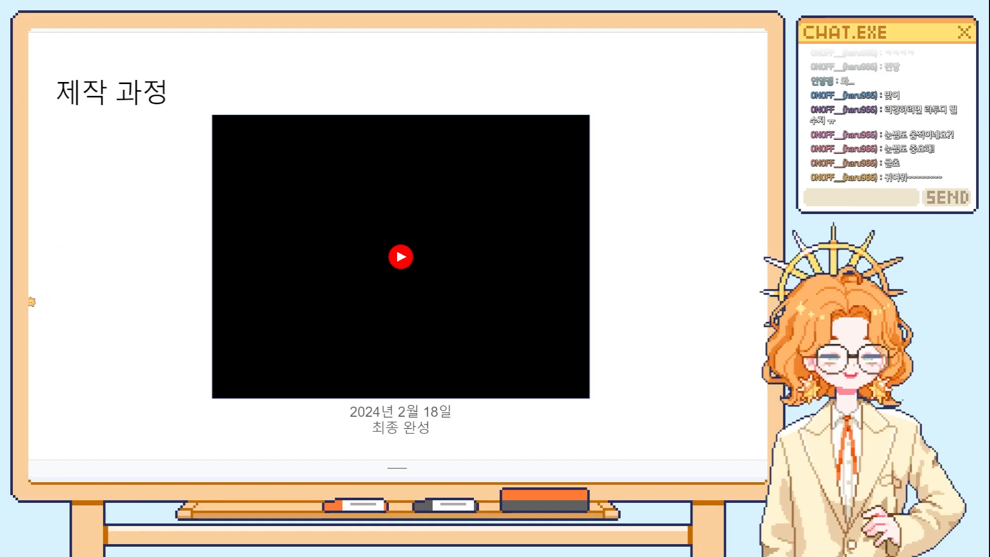
Advance the presentation through the 제작 툴 slide to the 파츠 나누기 slide.
key(Right)
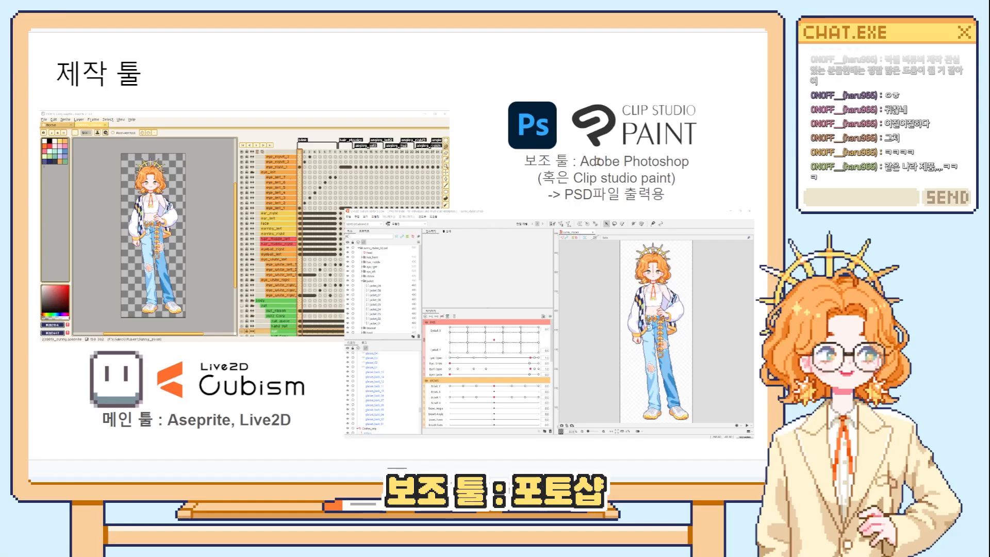
key(Right)
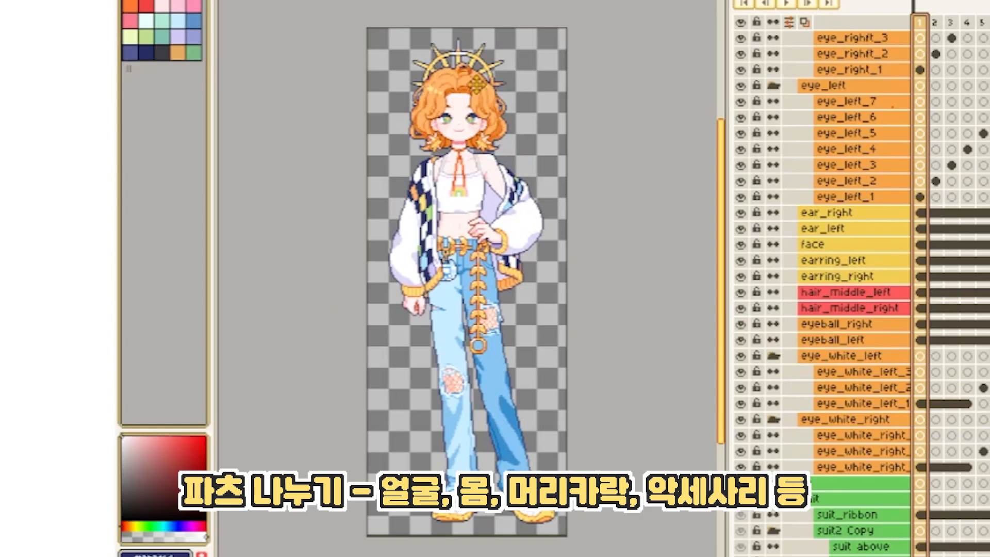
drag(497, 71, 464, 93)
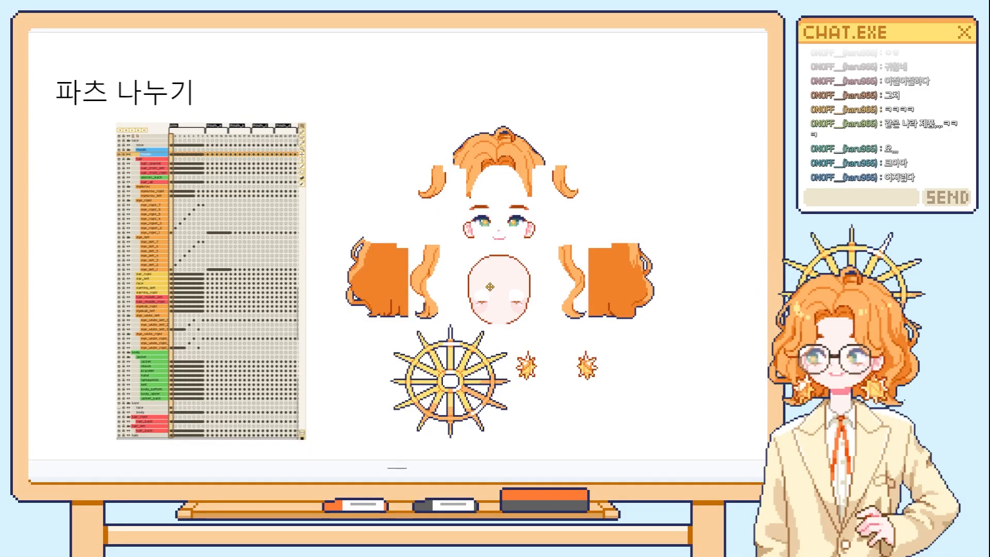
Switch to Aseprite and bring up the sunny_parts sprite with the character's head enlarged.
key(alt+Tab)
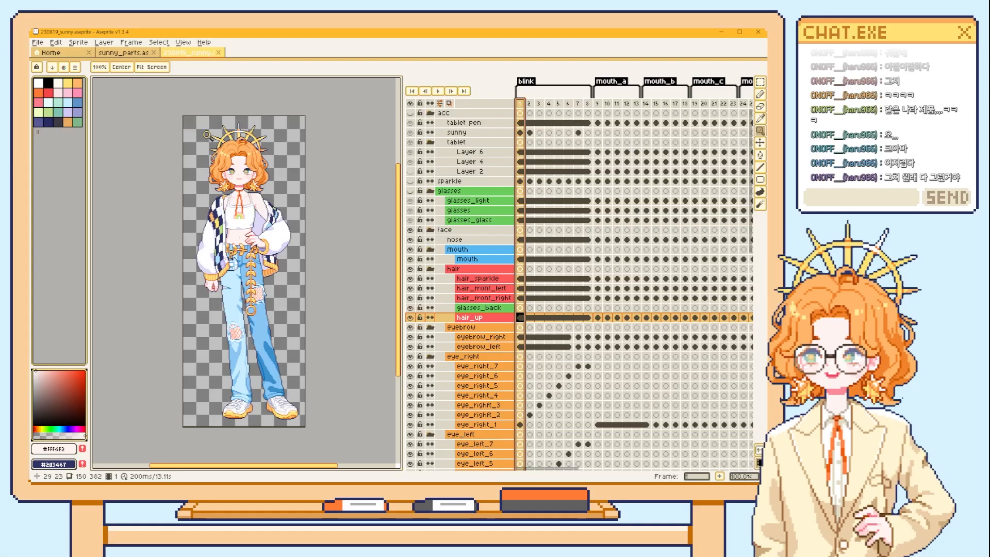
click(125, 53)
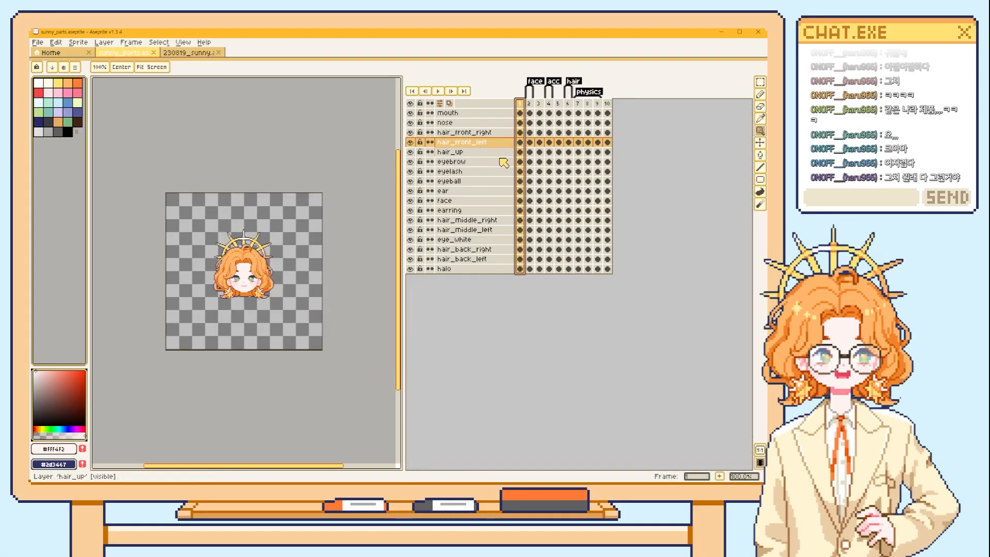
scroll(278, 296, up, 2)
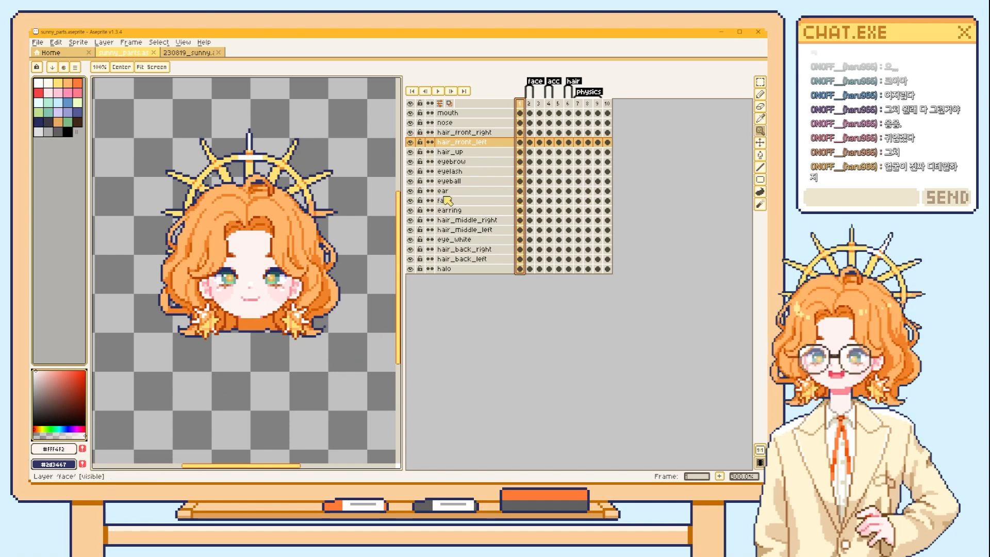
Show frame 2 and examine the separated ear, nose, mouth, eyebrow, eyelash, eyeball and eye-white parts.
click(529, 105)
drag(303, 300, 250, 293)
scroll(275, 286, down, 1)
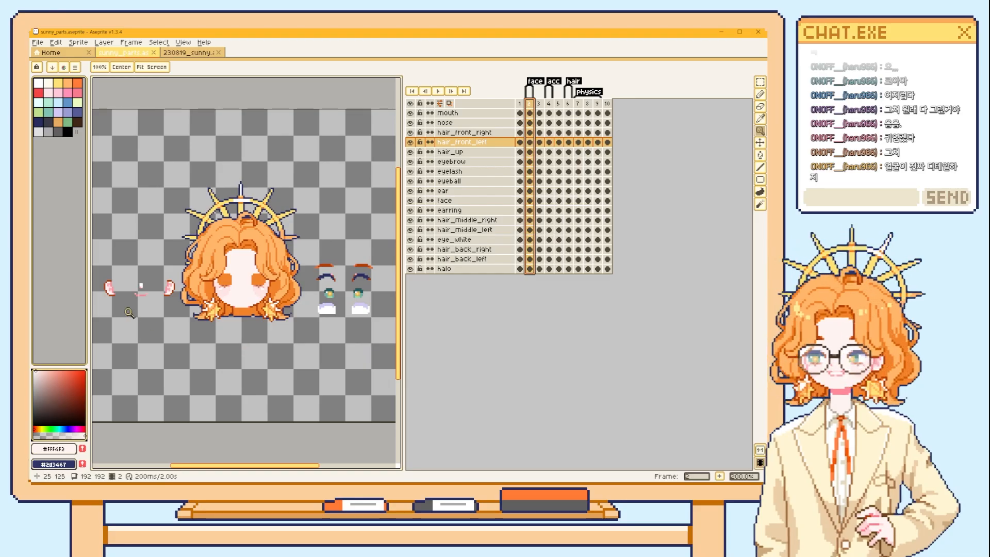
scroll(242, 359, up, 2)
drag(297, 368, 423, 441)
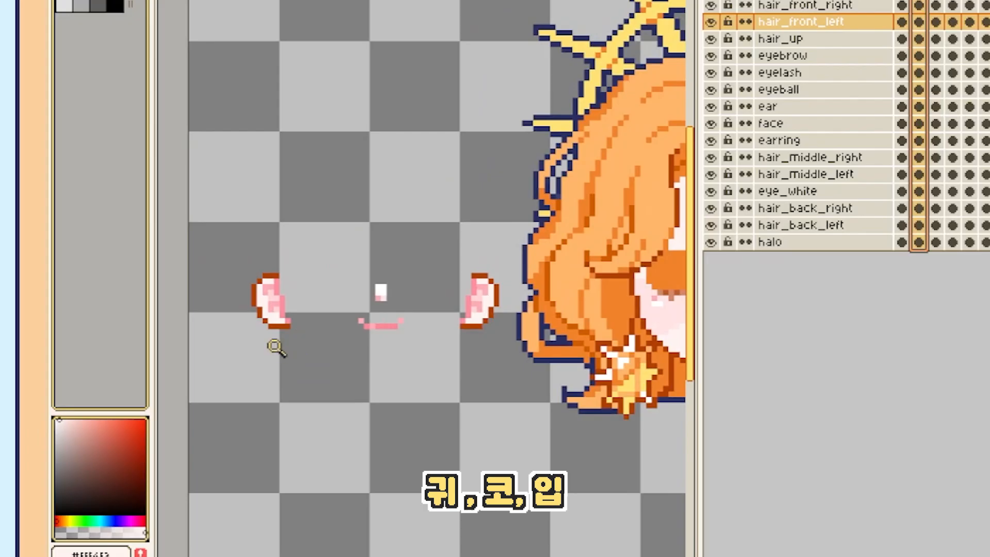
scroll(584, 322, down, 1)
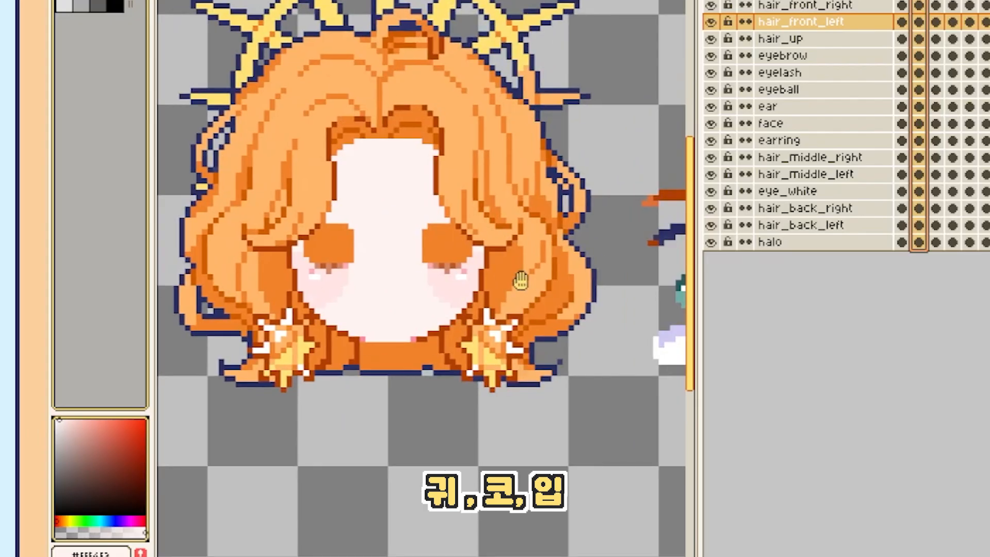
scroll(411, 285, up, 1)
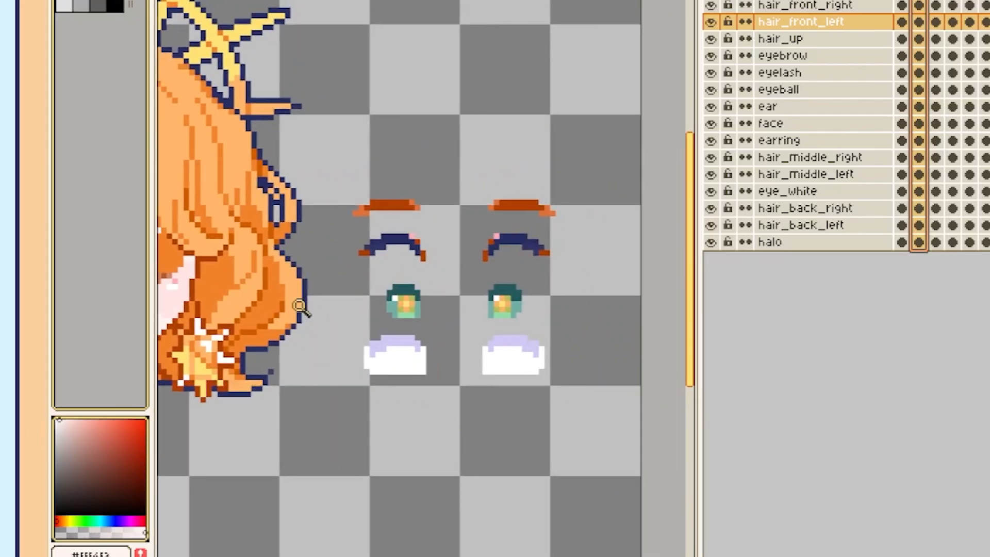
Try moving the eyelash, eye-white and face parts on frame 2 to demonstrate that they are separate.
drag(521, 241, 512, 278)
drag(508, 370, 514, 324)
drag(461, 326, 583, 305)
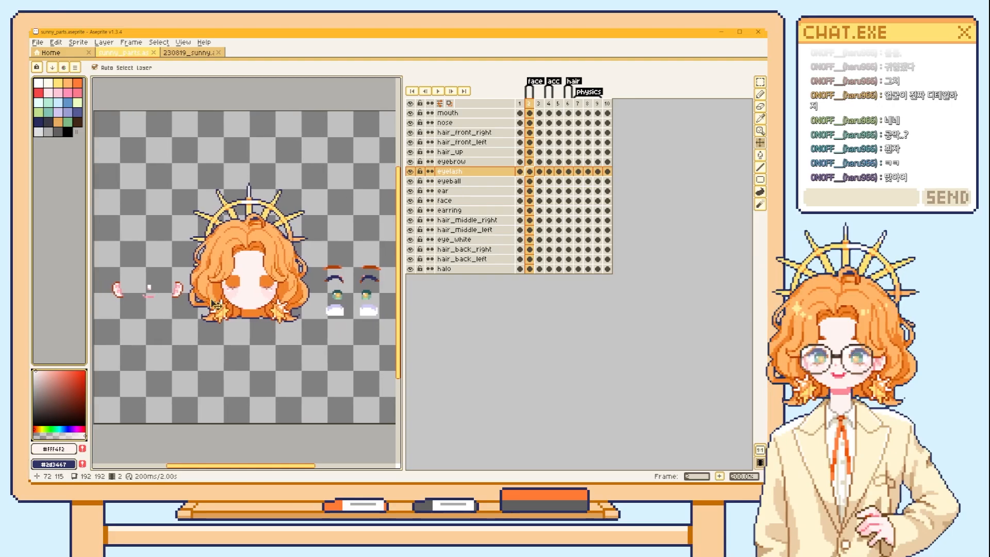
drag(247, 299, 258, 363)
drag(531, 395, 473, 400)
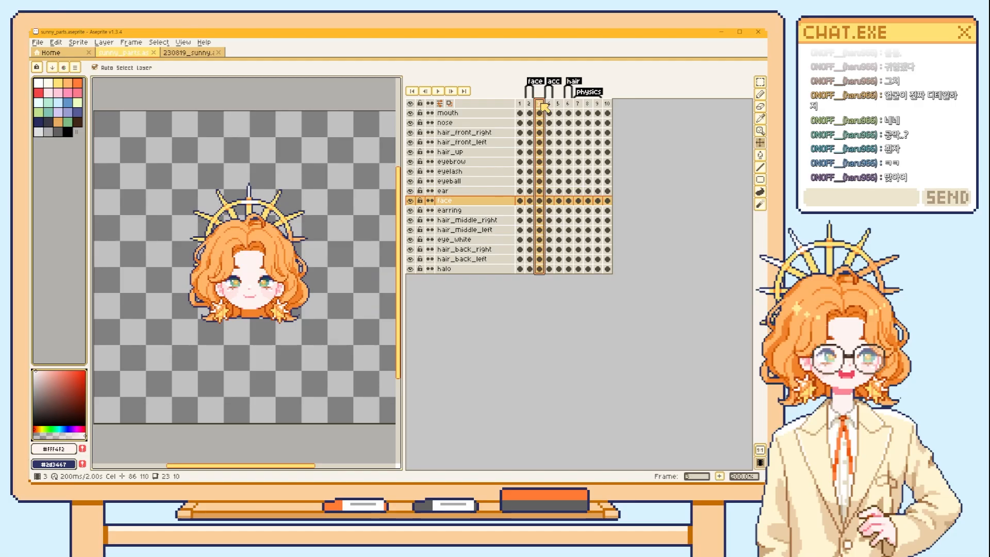
Compare the separated halo and earrings on frame 4 with the assembled head on frame 3.
click(549, 103)
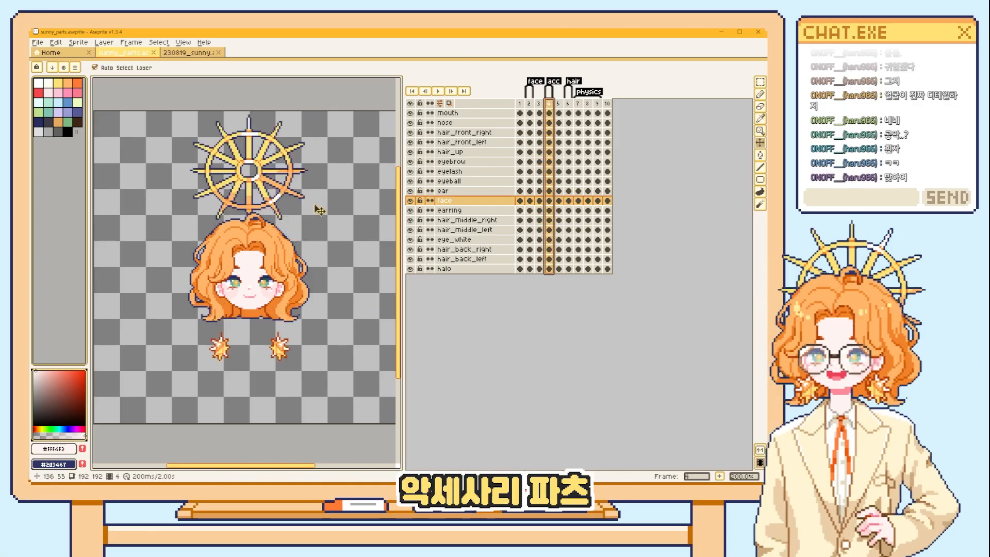
click(538, 103)
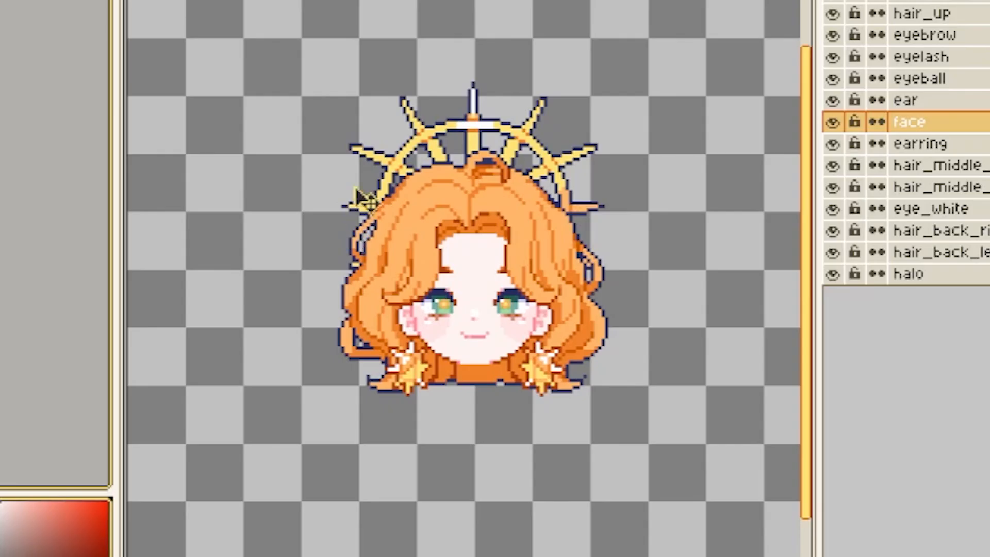
key(Right)
Try moving the halo and earrings on frame 4, and undo the earring move.
drag(482, 47, 500, 172)
drag(538, 549, 280, 332)
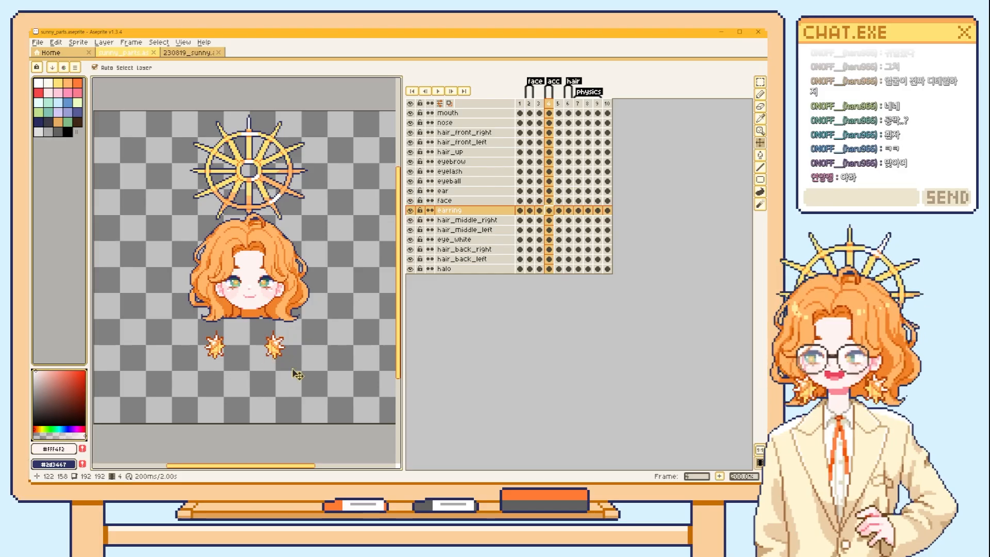
key(ctrl+z)
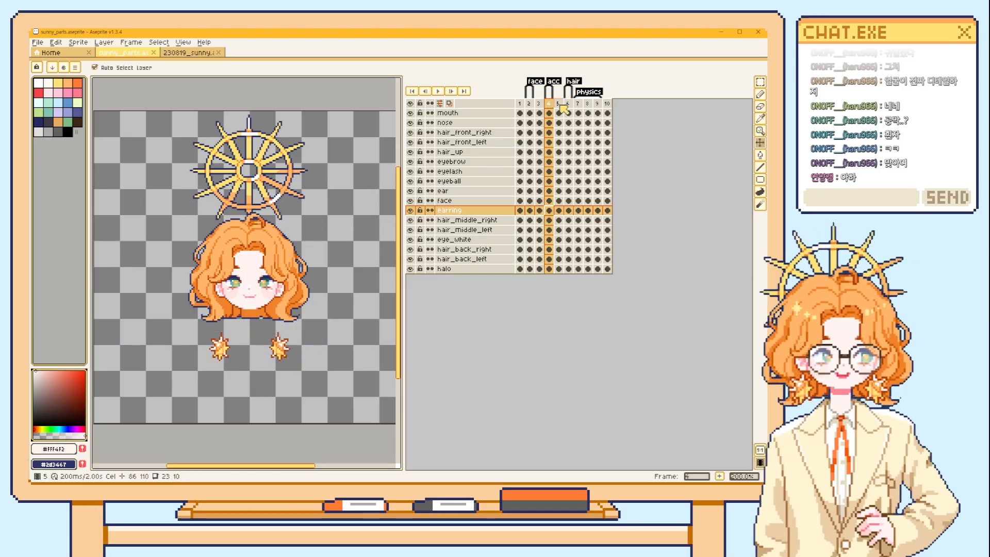
Advance to frame 6 to view the separated front, middle and back hair parts.
key(Right)
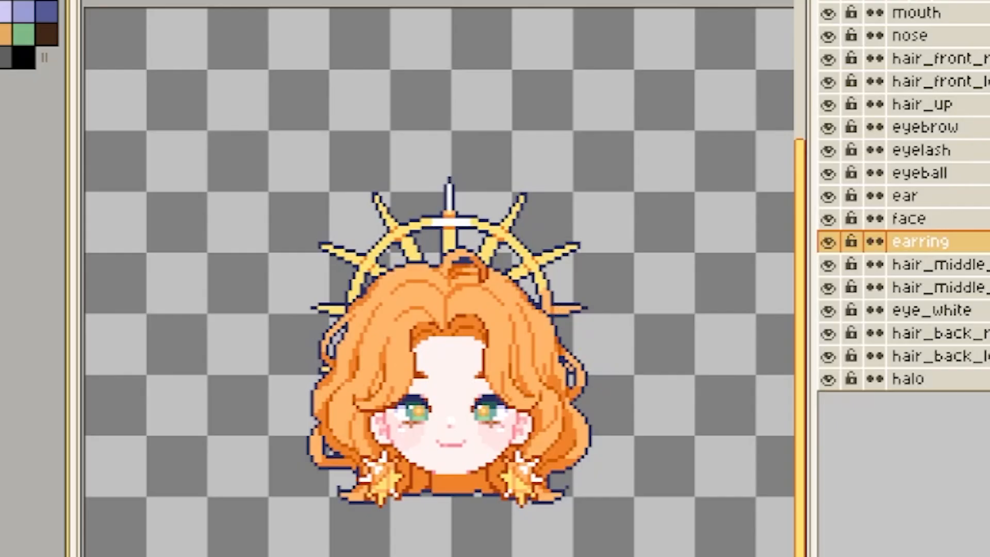
key(Right)
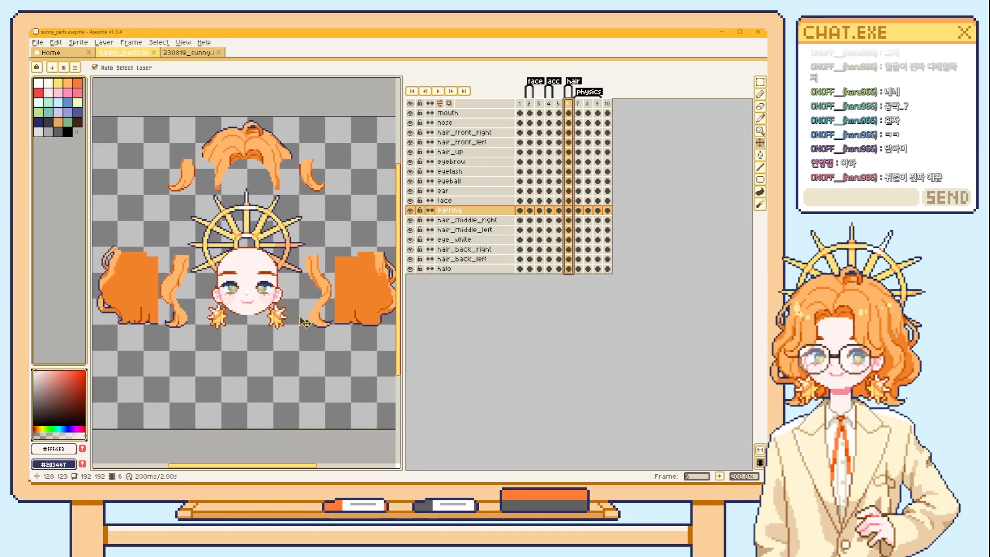
Try moving one back-hair part and one side-hair strand on frame 6 onto the head to show how they fit.
click(313, 292)
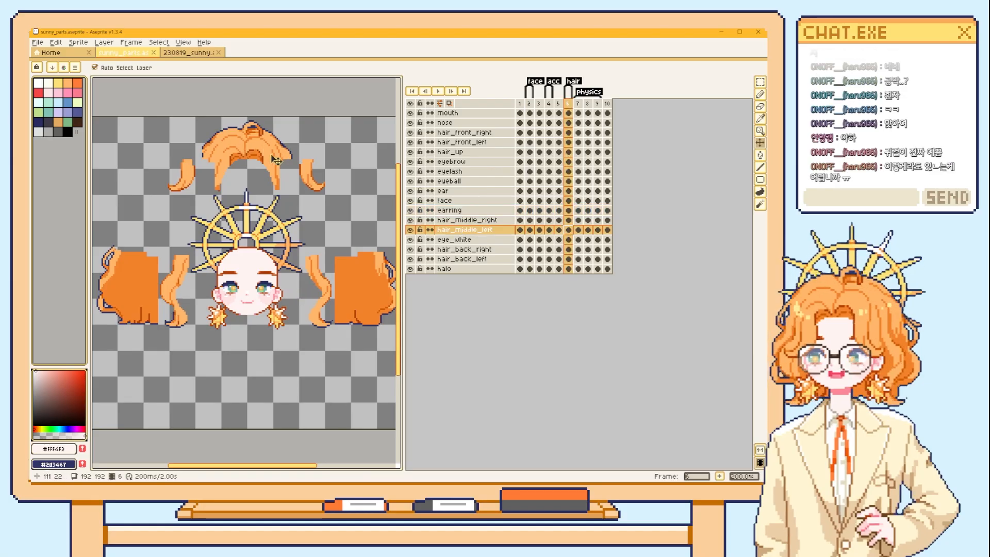
click(356, 297)
click(139, 293)
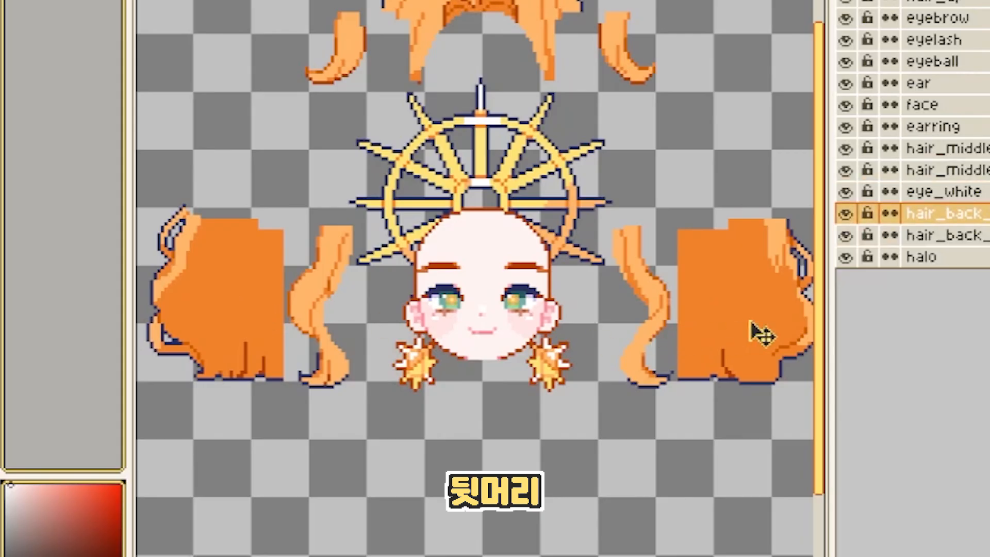
drag(762, 335, 576, 330)
click(665, 313)
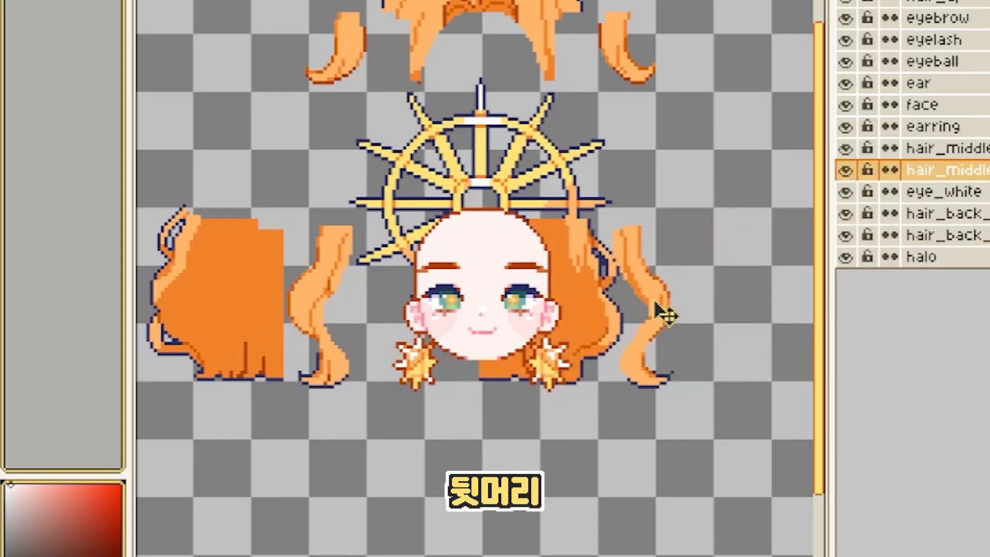
drag(664, 327, 613, 324)
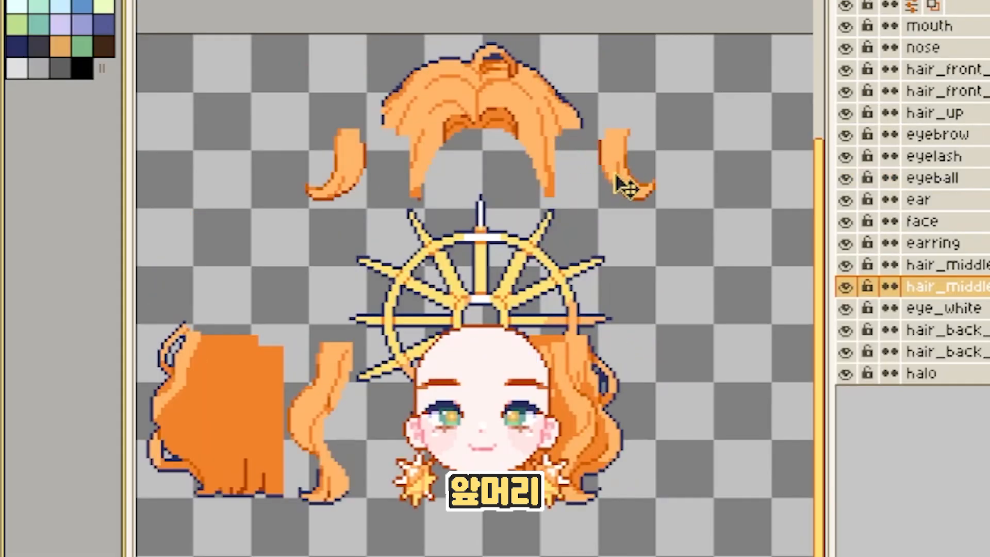
Try moving a front-hair lock and the crown hair part on frame 6 down onto the head.
click(621, 183)
drag(638, 195, 534, 395)
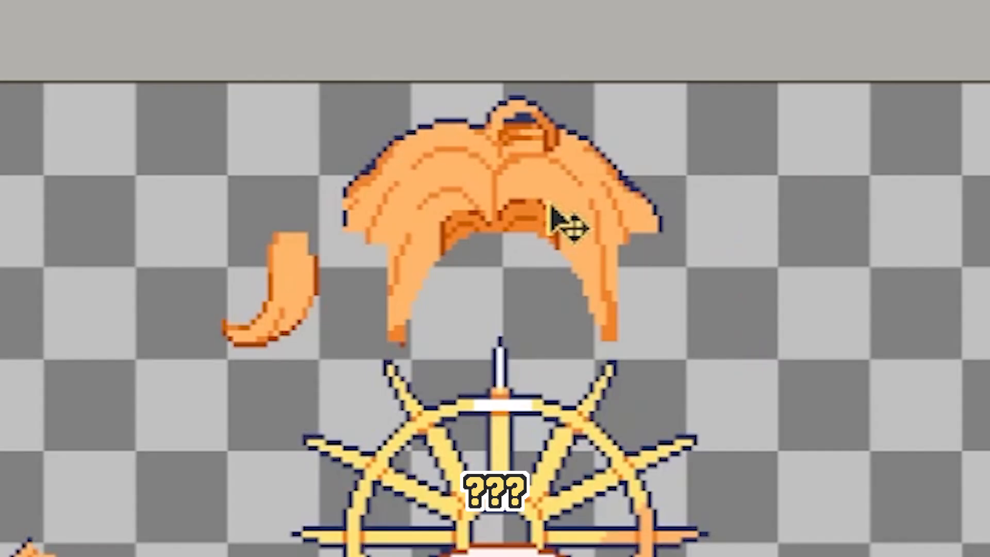
drag(531, 99, 506, 309)
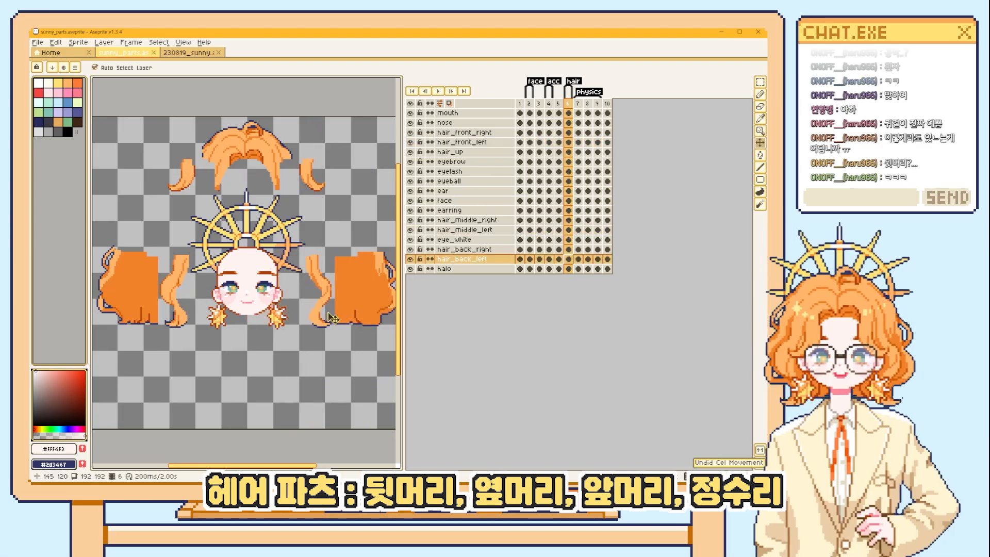
Step through frames 7 to 9 under the physics tag to compare the swaying hair and earring poses.
key(Right)
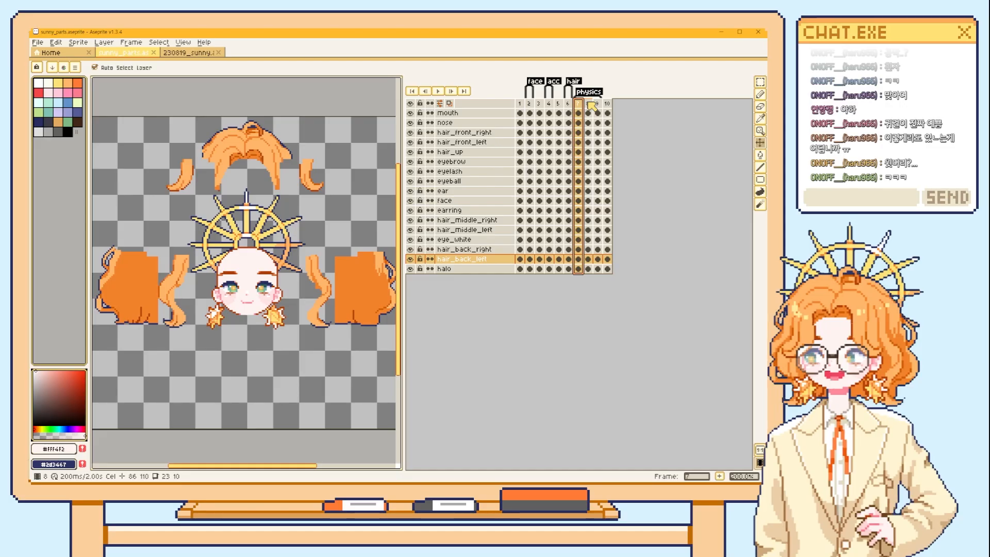
click(588, 103)
click(597, 103)
key(Return)
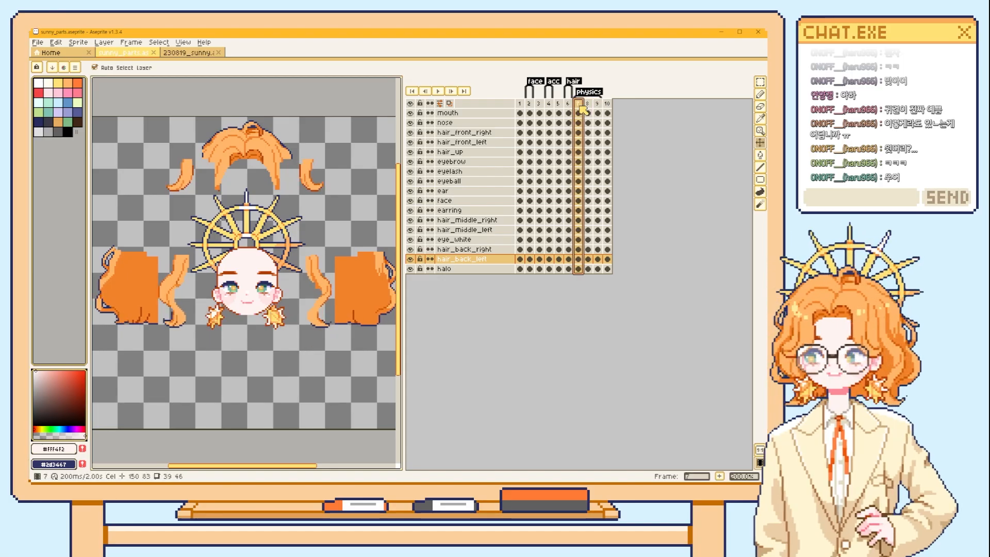
click(600, 104)
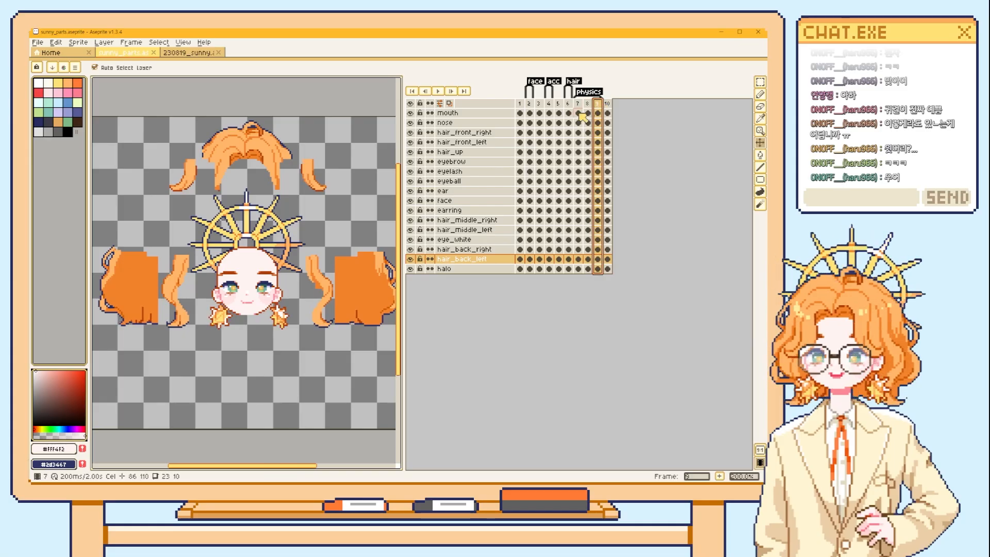
click(587, 103)
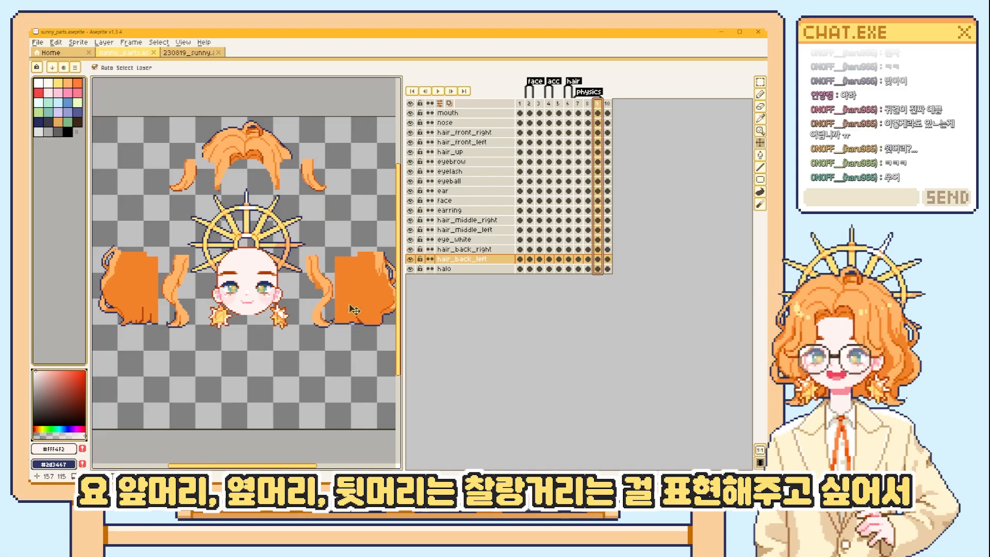
click(578, 104)
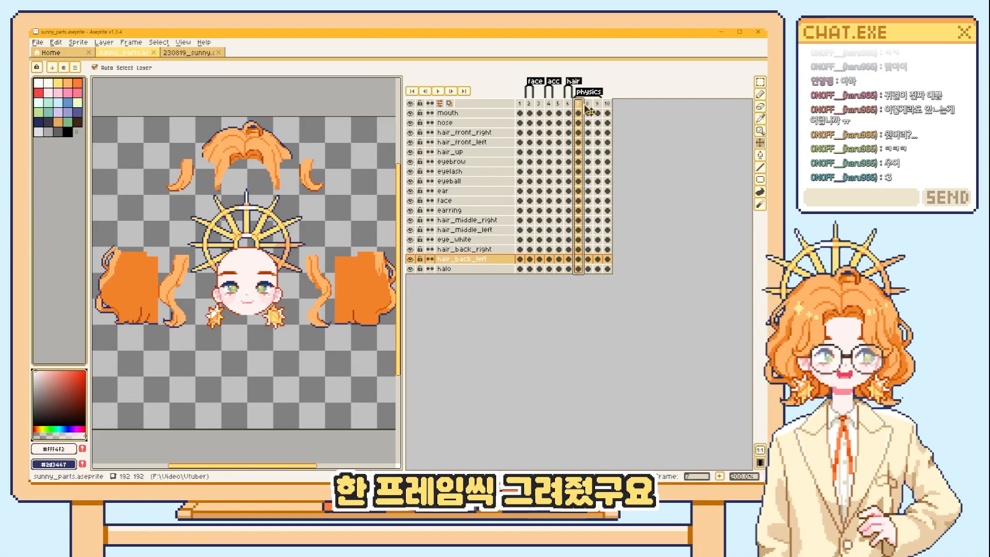
click(587, 104)
click(597, 104)
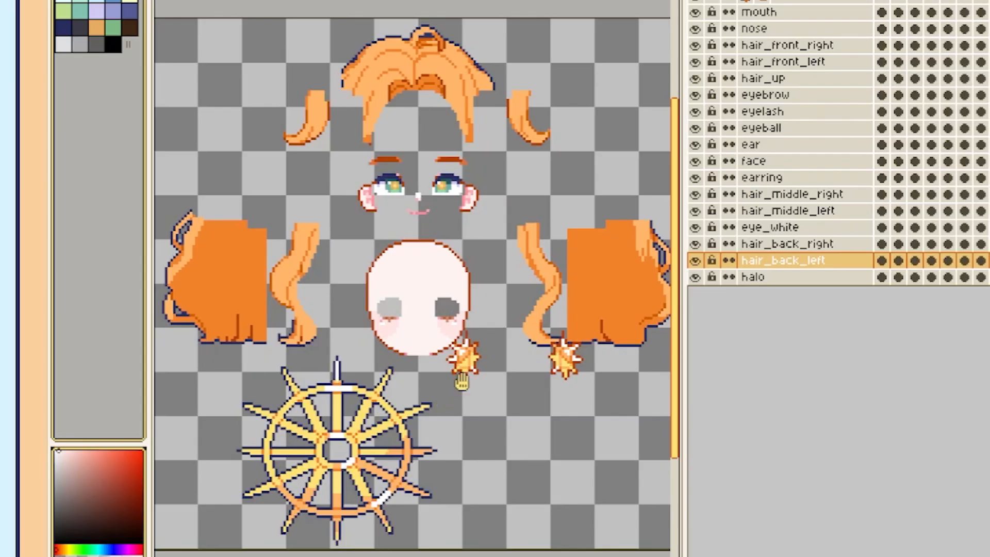
Examine the fully separated parts on frame 10, selecting the eyeballs and trying to move the eyelashes.
drag(461, 382, 456, 376)
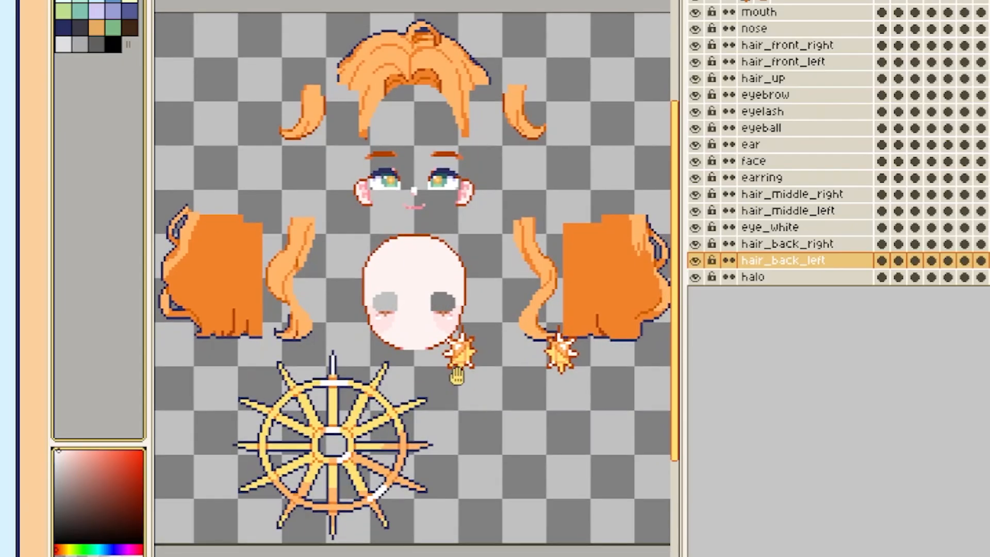
drag(683, 380, 758, 380)
click(431, 181)
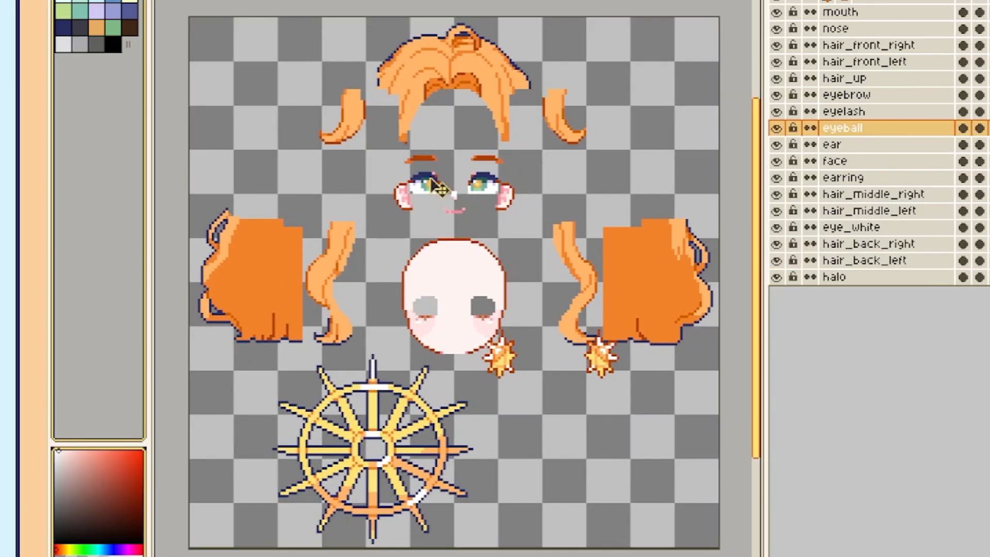
click(458, 175)
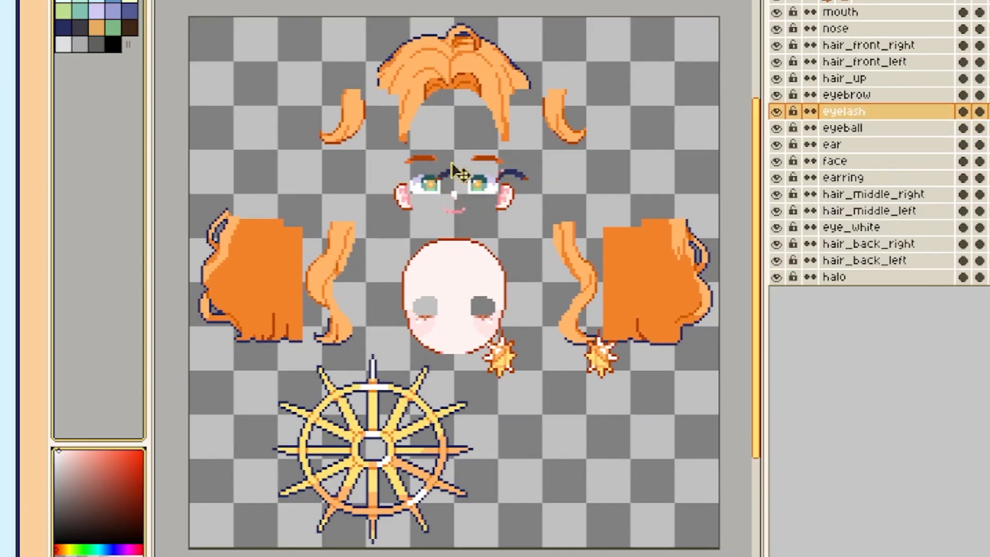
click(433, 193)
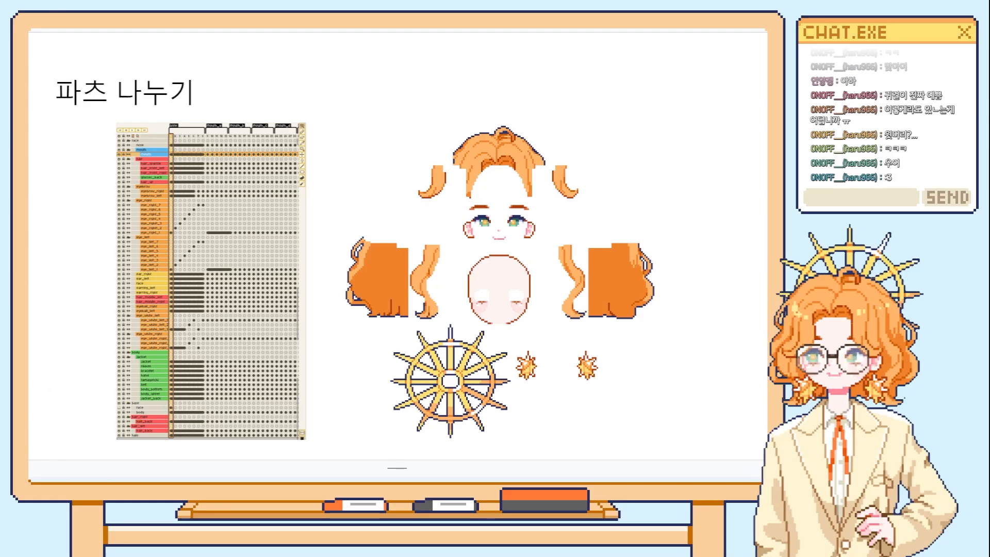
Export the face > hair group of 230819_sunny for the selected frames 1 to 8 of the blink tag as hair.png.
key(Right)
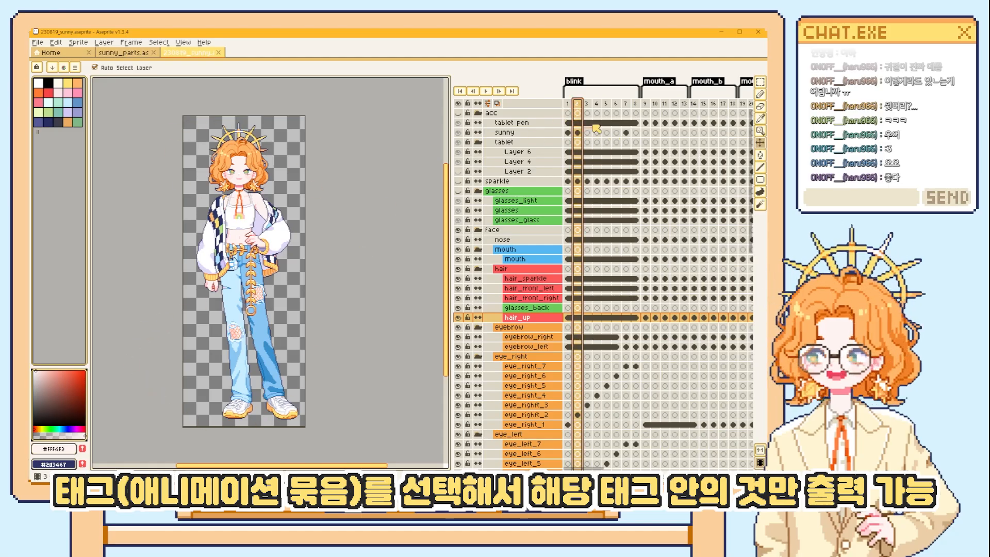
drag(568, 104, 634, 106)
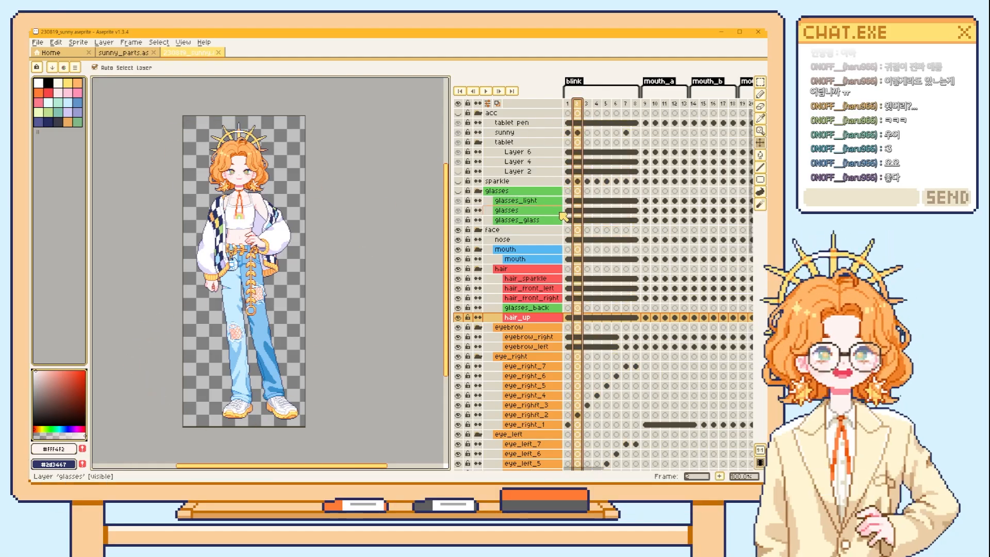
drag(568, 103, 635, 105)
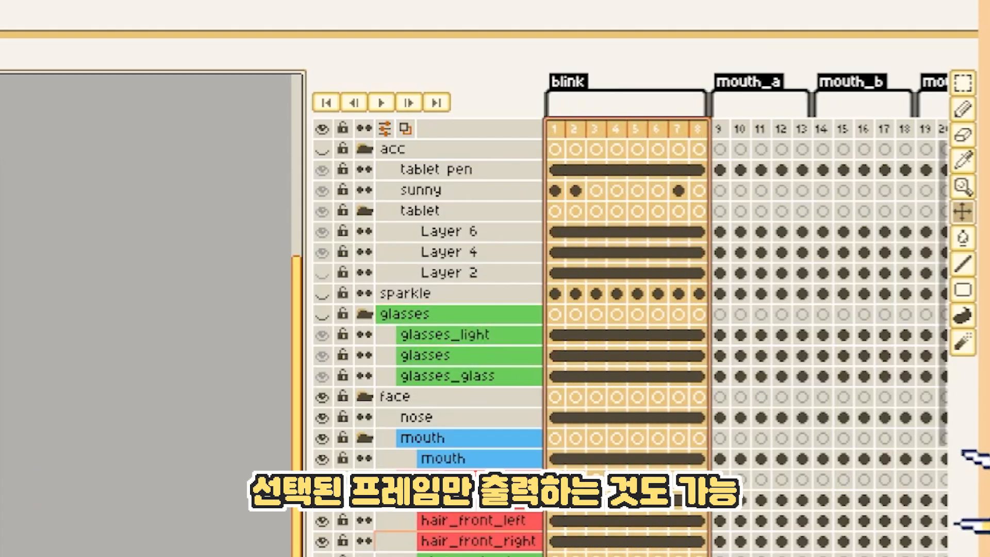
click(473, 478)
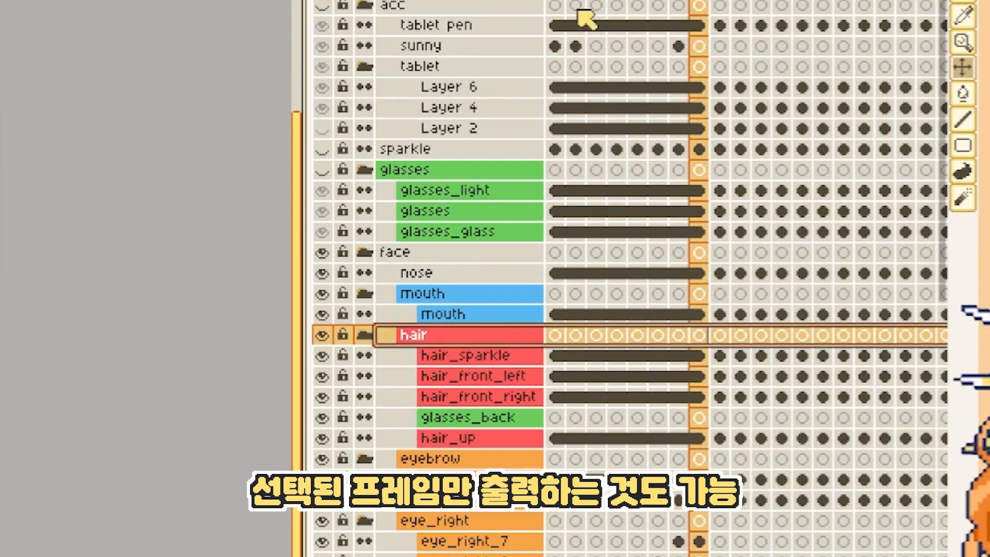
drag(568, 104, 636, 105)
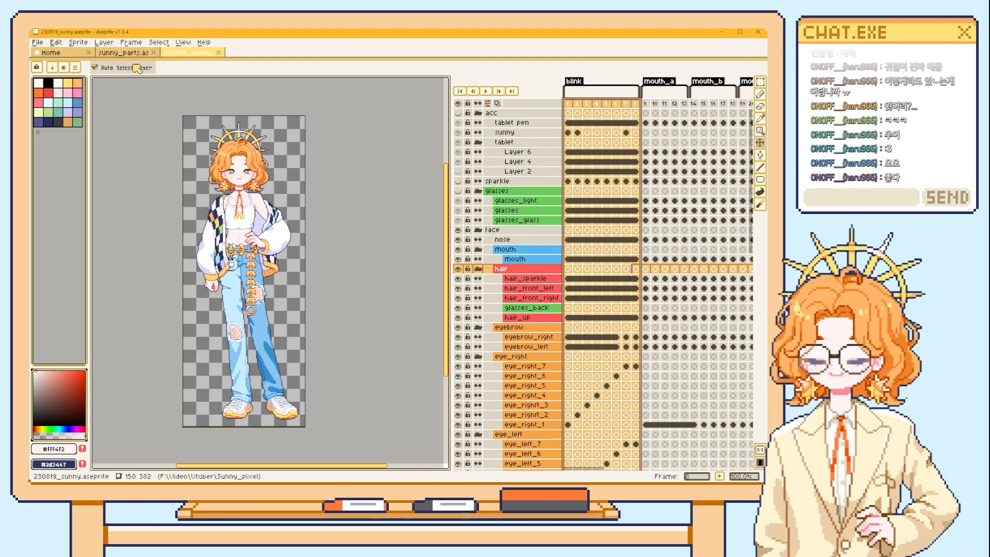
key(ctrl+alt+shift+s)
click(288, 253)
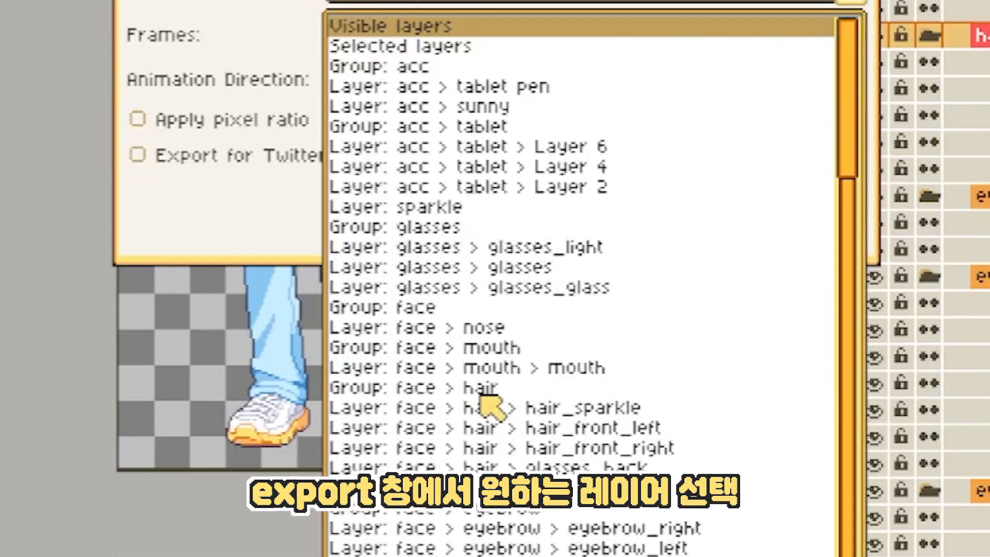
click(424, 391)
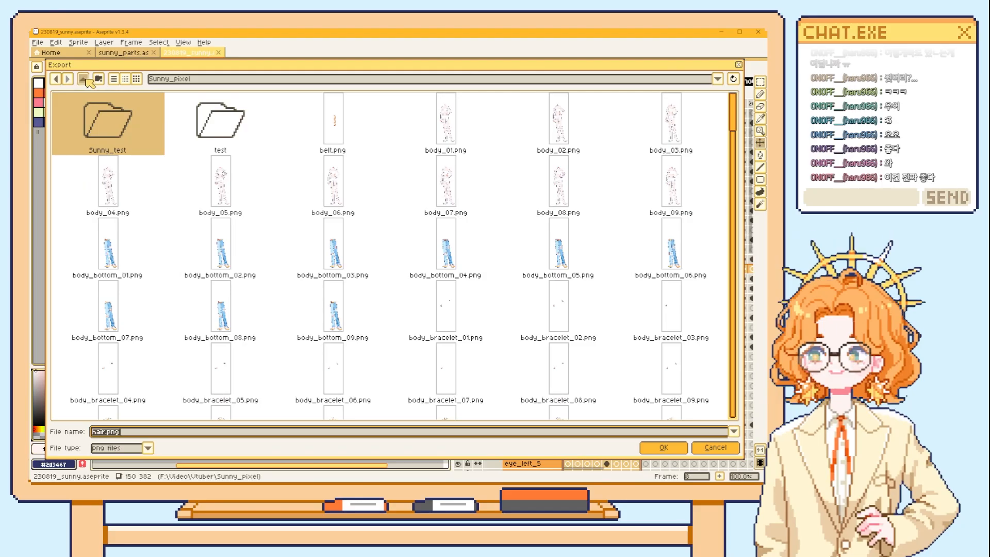
key(BackSpace)
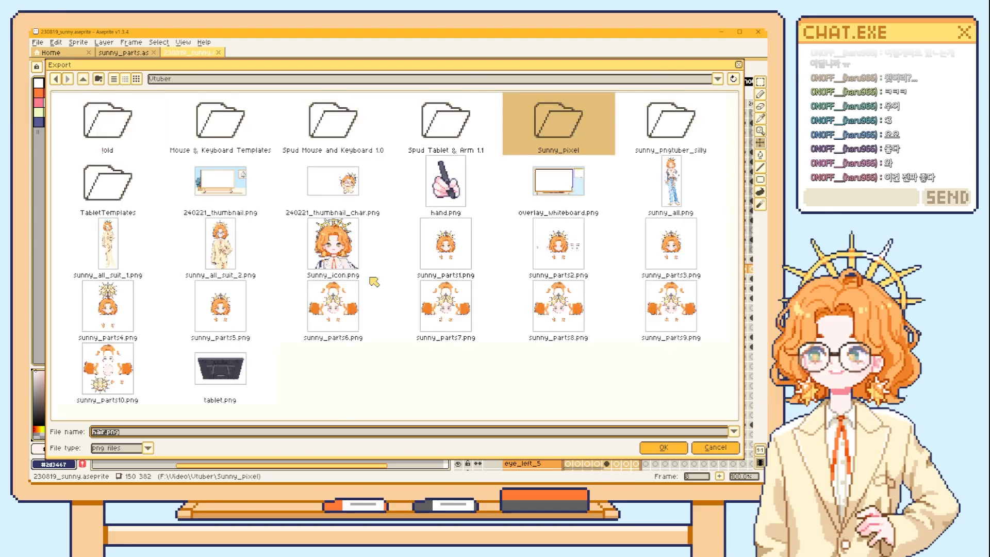
click(664, 448)
click(375, 329)
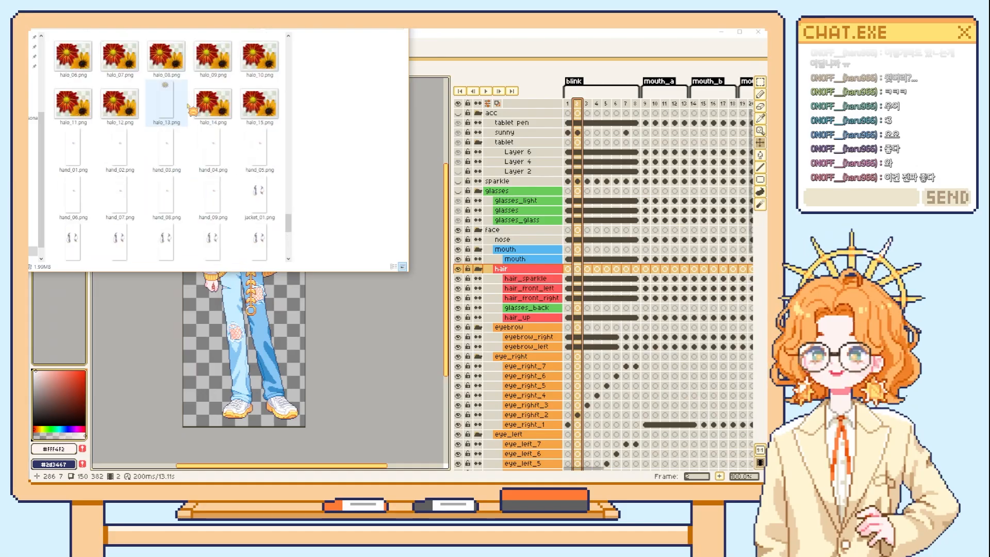
Look through the exported PNG part images in the file explorer, and advance the presentation to the Photoshop import topic.
click(122, 25)
scroll(199, 192, down, 5)
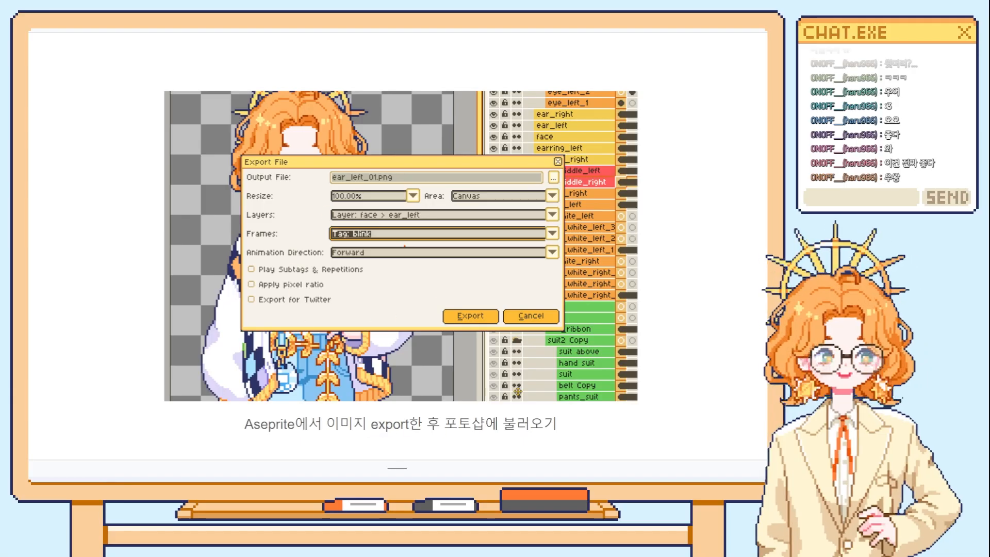
key(Down)
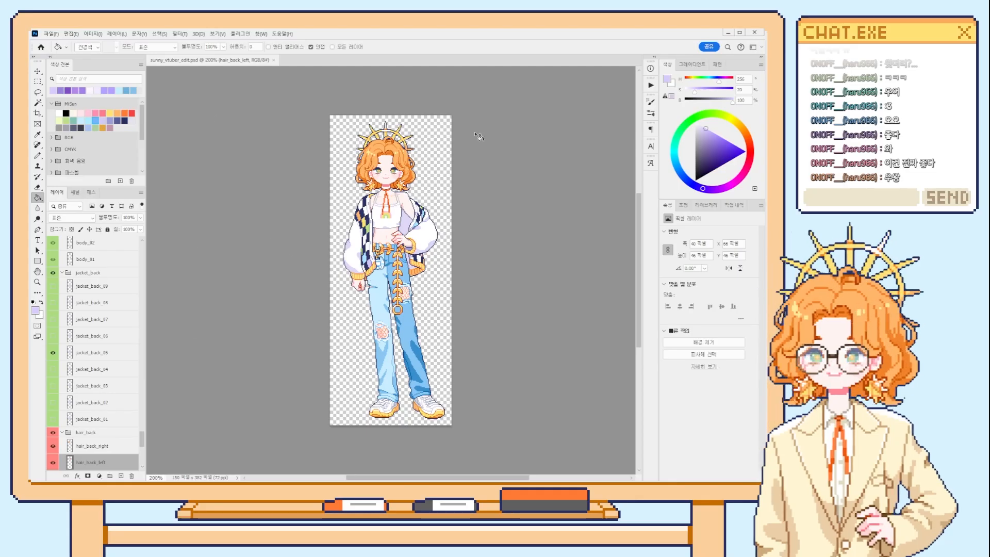
Look through the layer groups of sunny_vtuber_edit.psd in Photoshop, and advance the presentation past the Live2D import slide.
drag(142, 439, 143, 289)
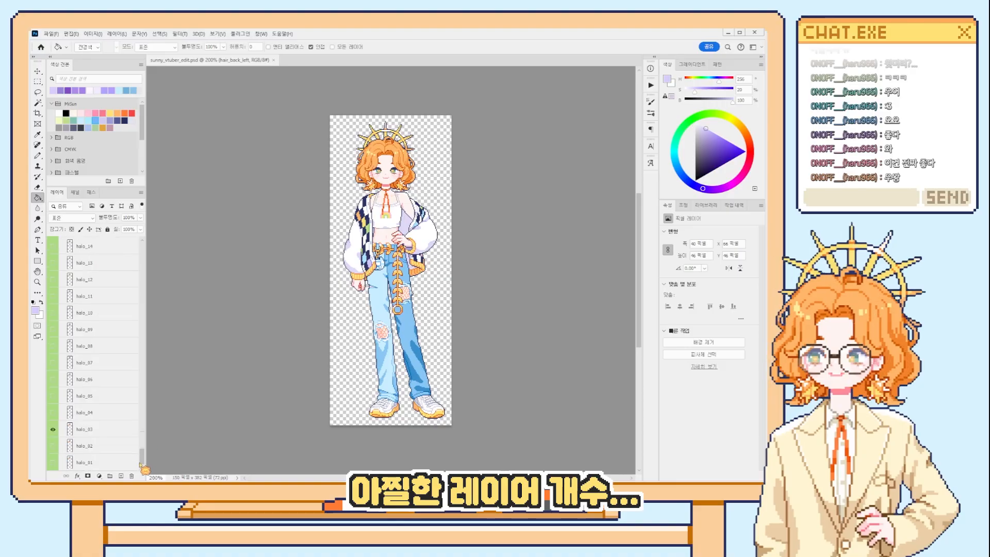
drag(235, 198, 237, 493)
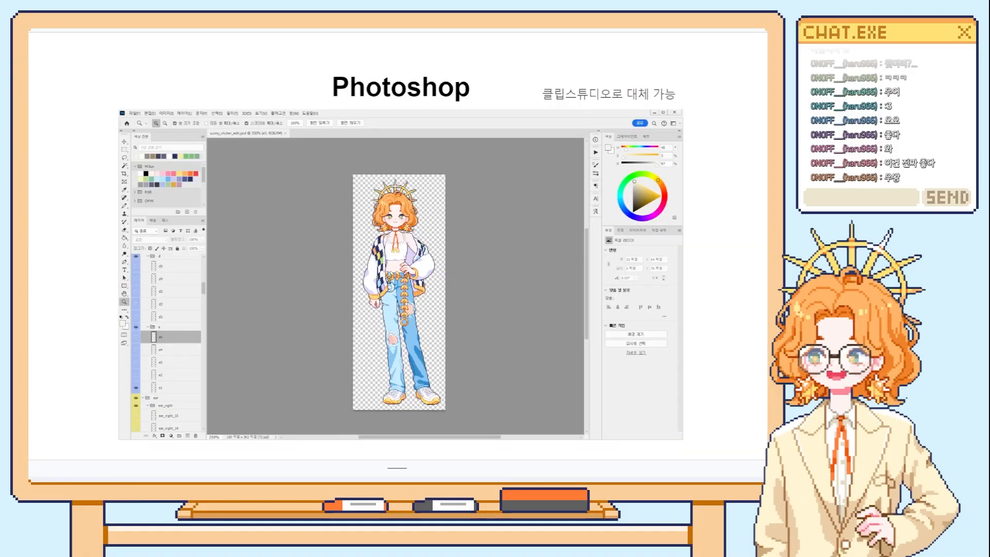
key(Down)
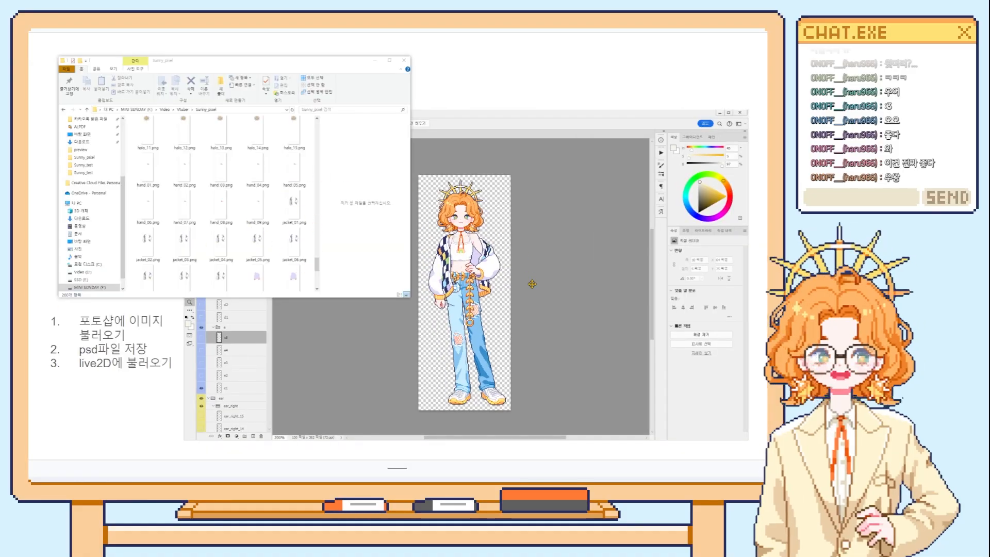
key(Down)
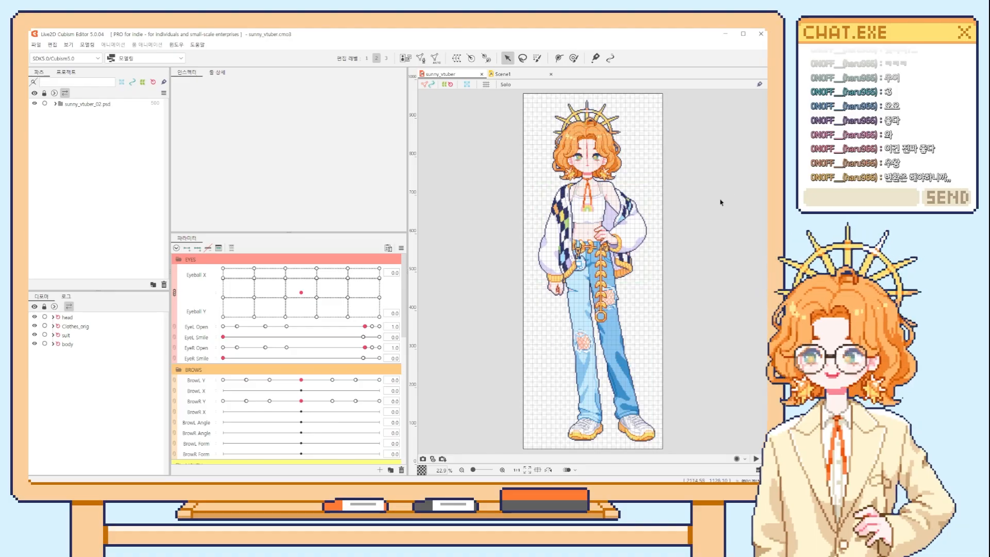
Expand sunny_vtuber_02.psd in Live2D Cubism Editor and look through its imported part groups.
click(56, 104)
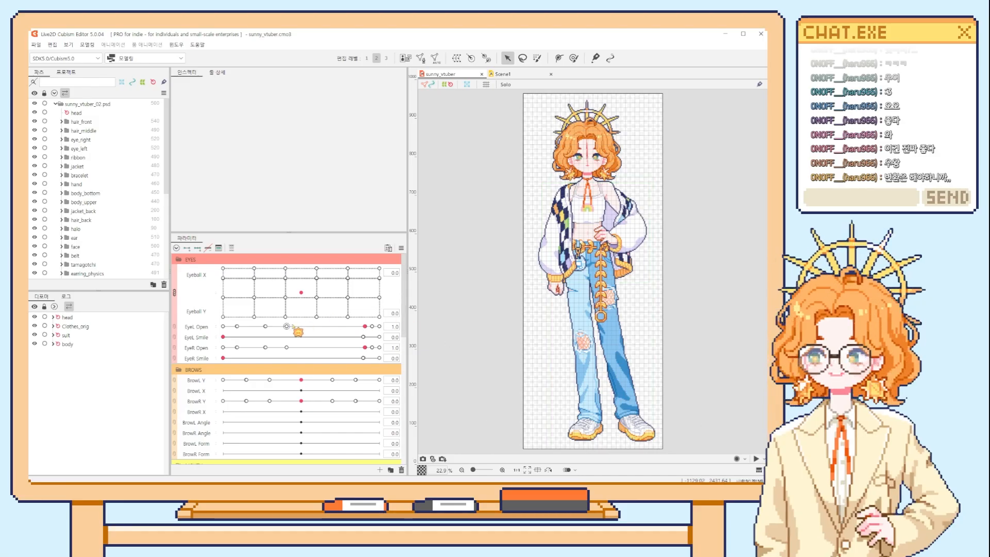
scroll(294, 361, down, 5)
scroll(296, 371, up, 5)
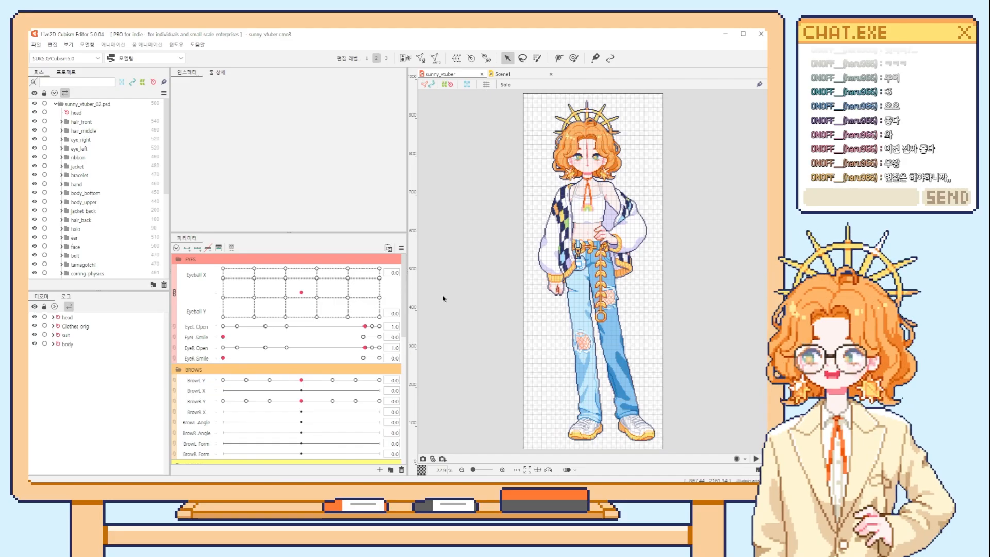
Switch to Aseprite and step through frames 1 to 4 of the blink tag to examine the eye-closing animation on the face.
key(alt+Tab)
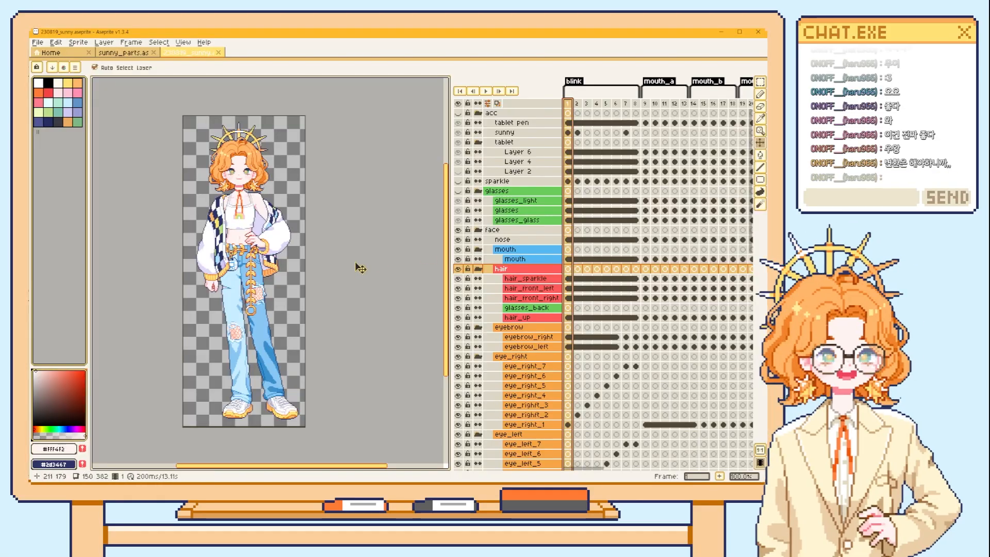
scroll(288, 221, up, 1)
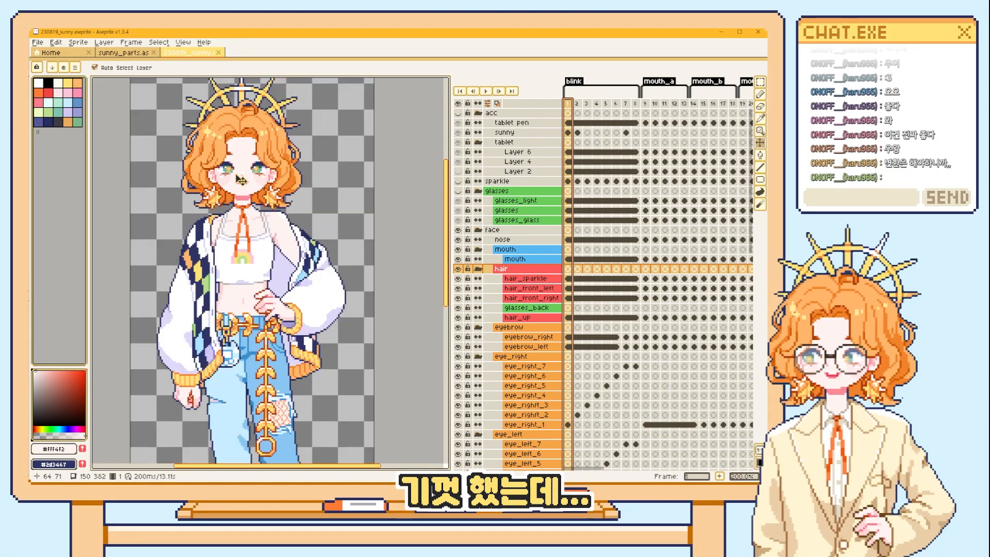
scroll(287, 222, up, 1)
drag(289, 207, 300, 209)
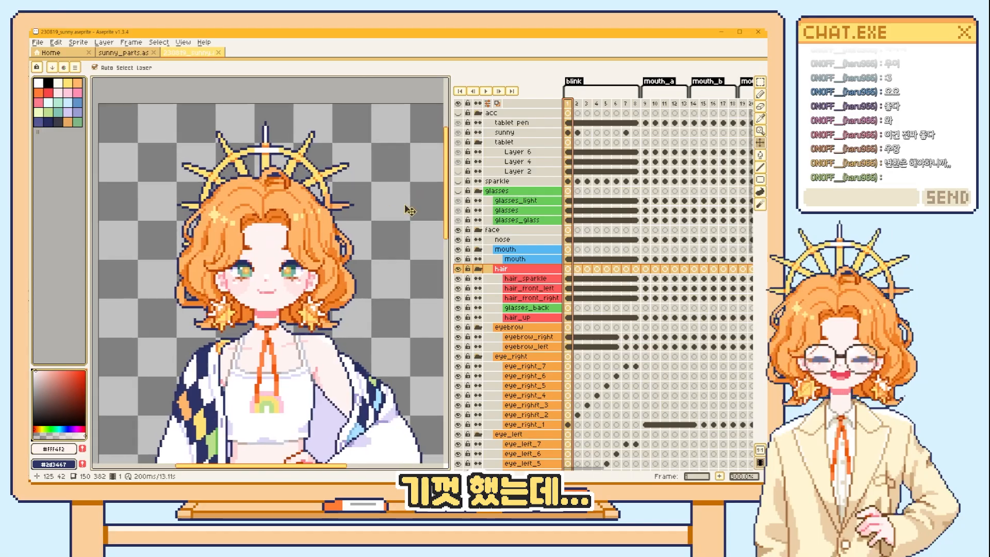
drag(575, 105, 596, 105)
click(569, 105)
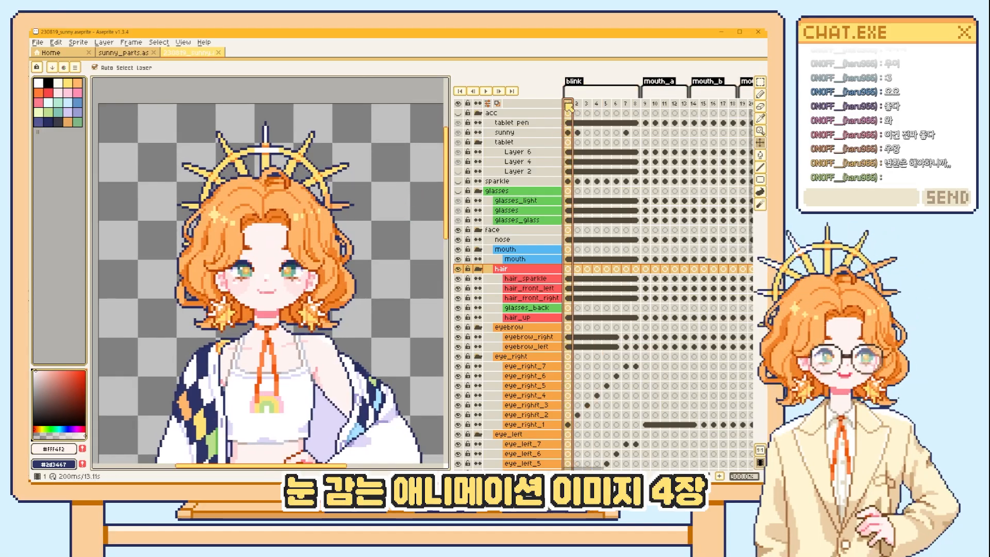
click(577, 104)
click(586, 104)
click(596, 105)
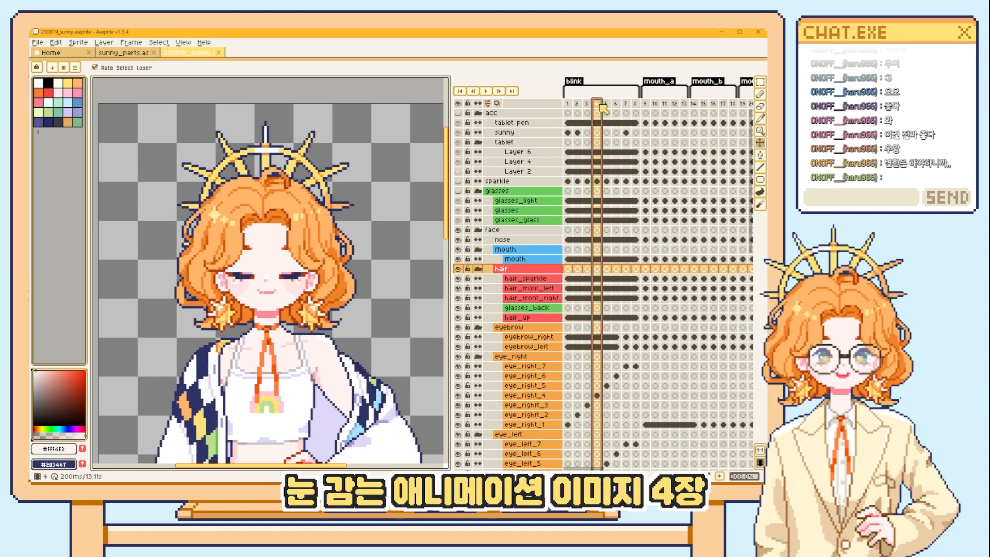
Try moving an eye piece on the eye_left_1 layer away from the face and squashing it with a transform, then undo it.
key(Return)
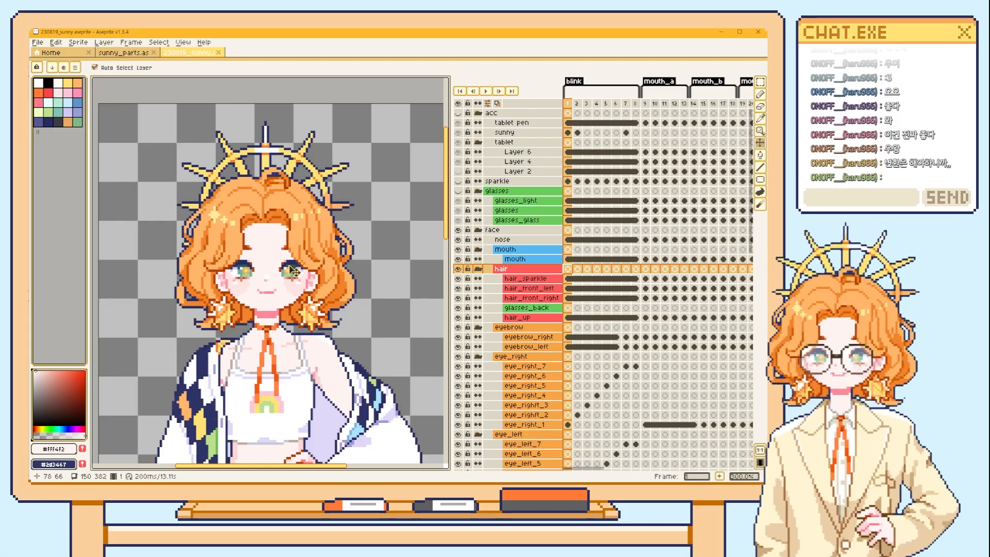
click(292, 305)
drag(384, 274, 394, 238)
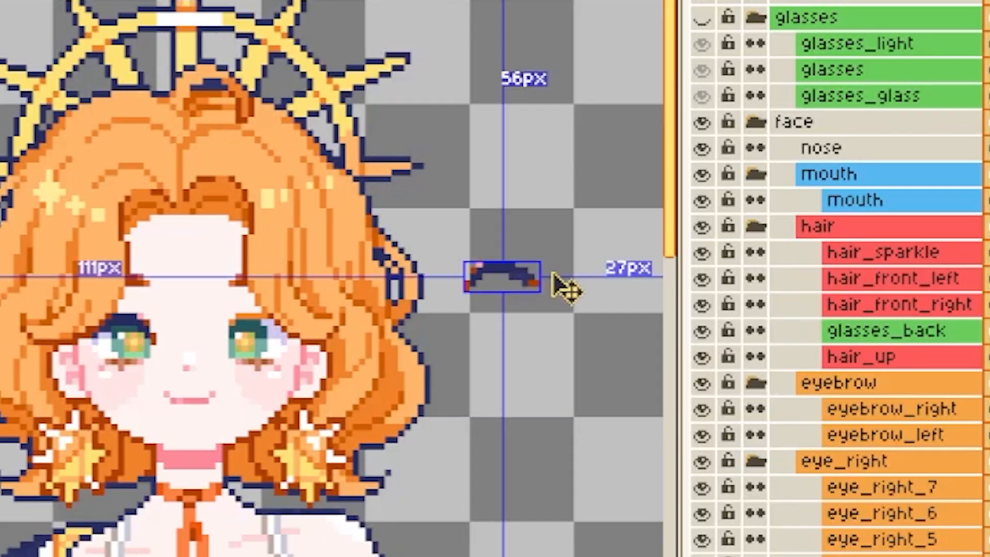
key(ctrl+t)
drag(384, 238, 387, 242)
mouse_move(513, 266)
mouse_down()
mouse_move(515, 254)
mouse_move(507, 279)
mouse_move(508, 239)
mouse_move(508, 281)
mouse_up()
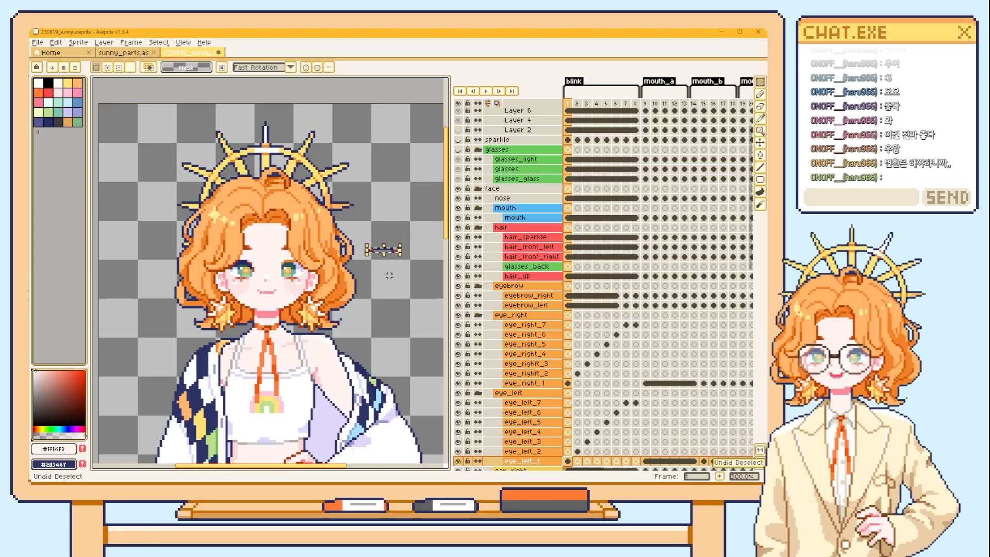
key(ctrl+z)
key(ctrl+z)
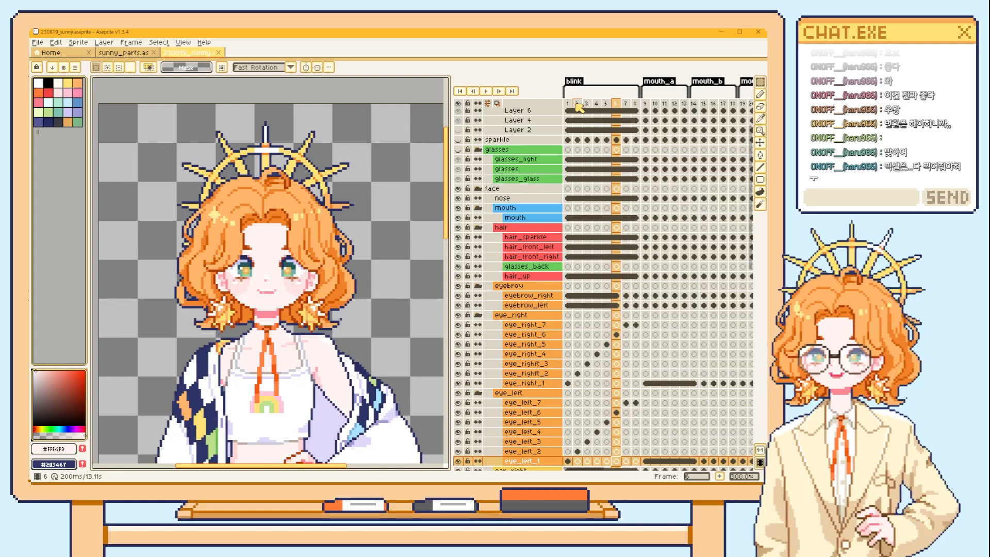
Step through the blink tag's frames to examine how the closed eyes change into smiling eyes.
key(Left)
key(Right)
key(Right)
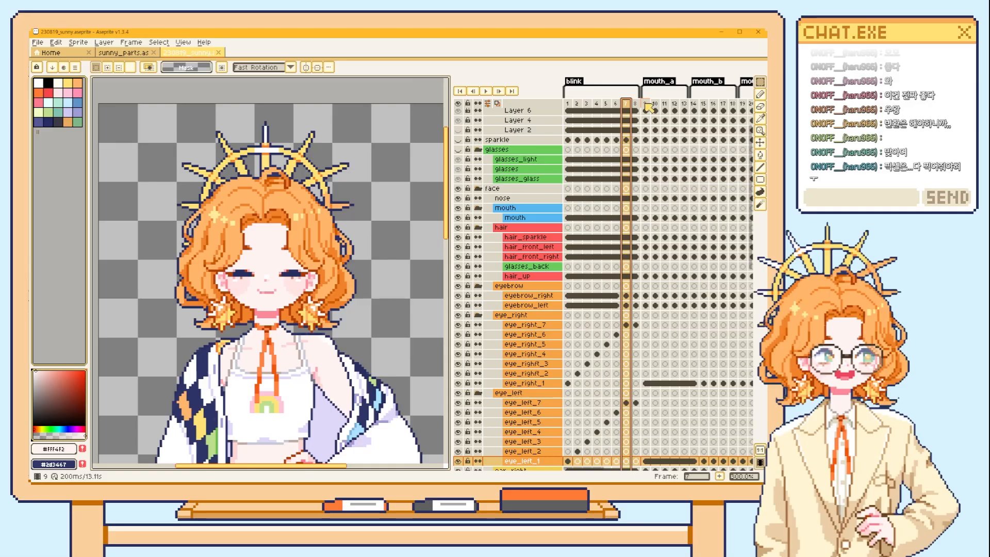
Go to the mouth_a tag and scrub through frames 9 to 33 to examine the mouth shapes, finishing with frames 9 to 13 selected.
click(646, 103)
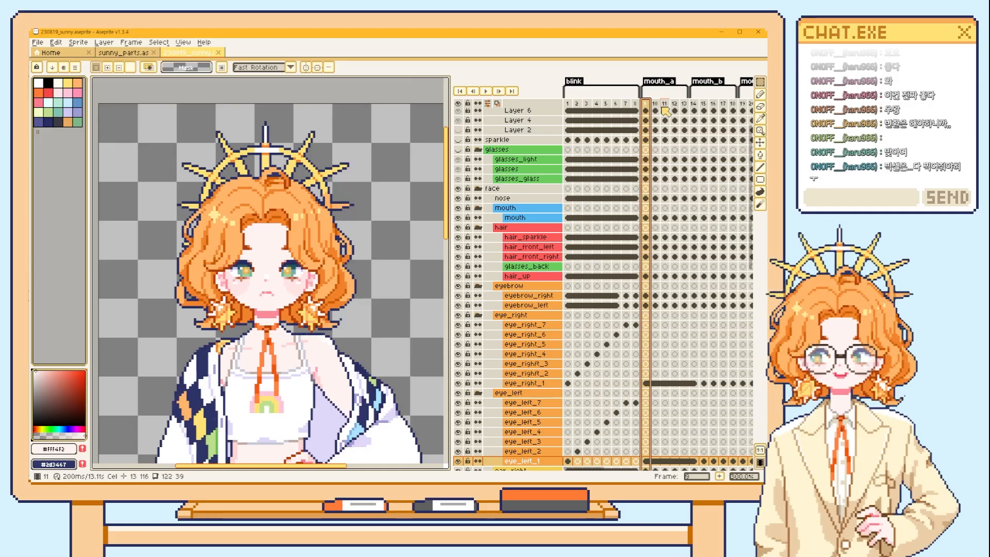
key(Return)
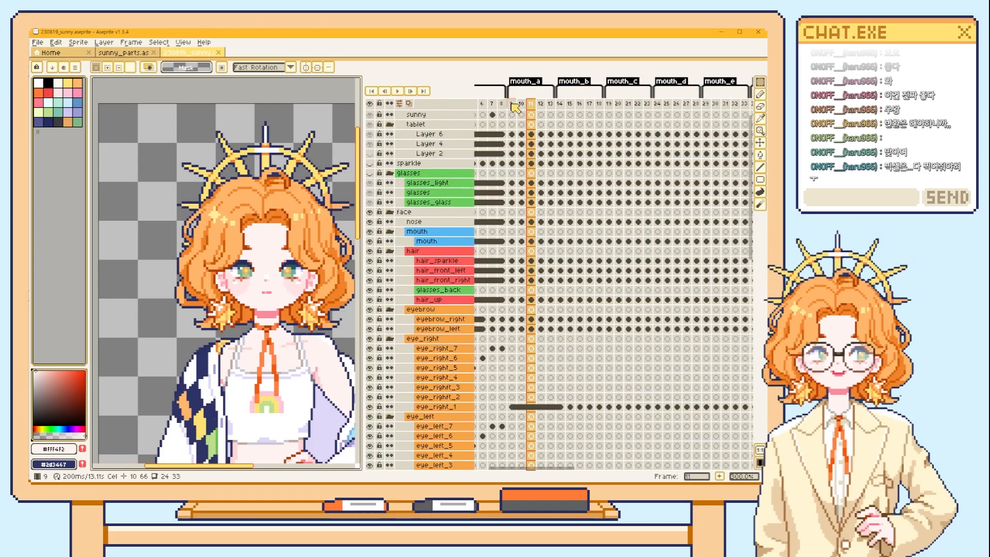
drag(515, 106, 747, 109)
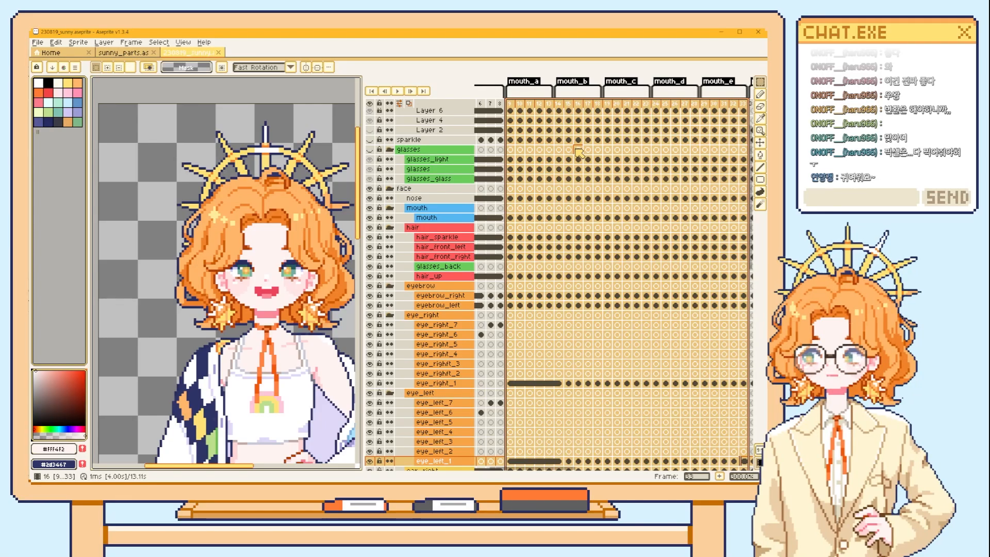
scroll(579, 152, right, 2)
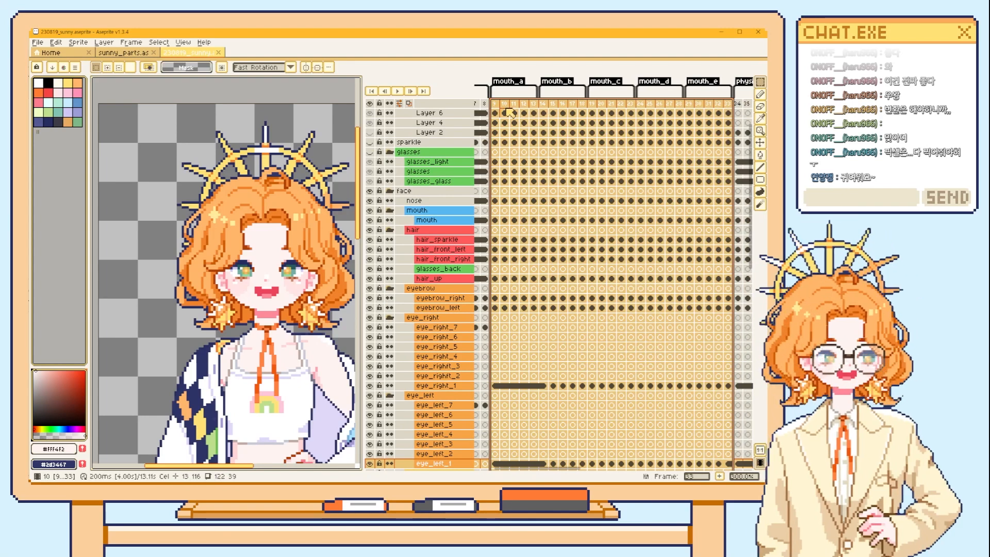
drag(495, 104, 533, 105)
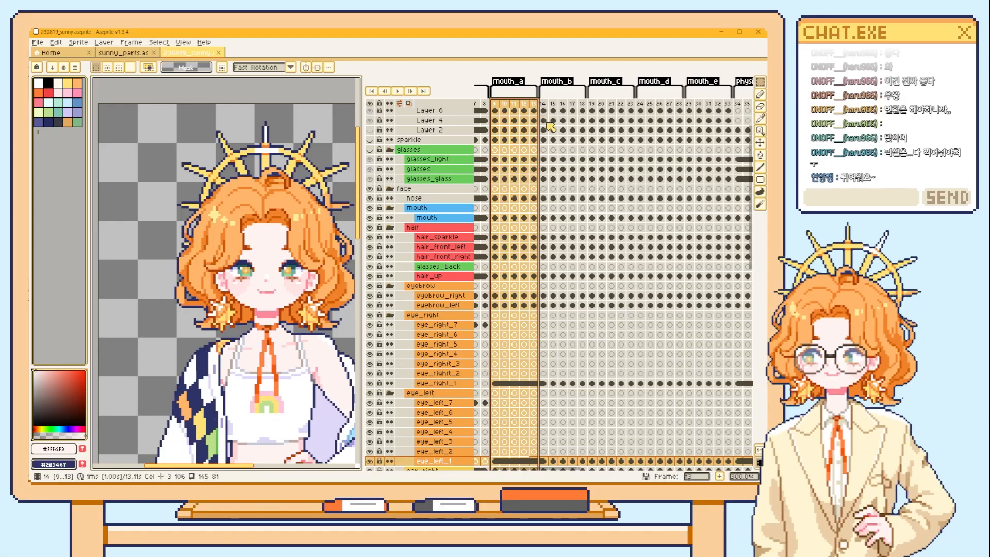
Show the mouth rigging reference slide in the presentation, then return to Aseprite and look through the mouth tags up to frame 33.
key(alt+Tab)
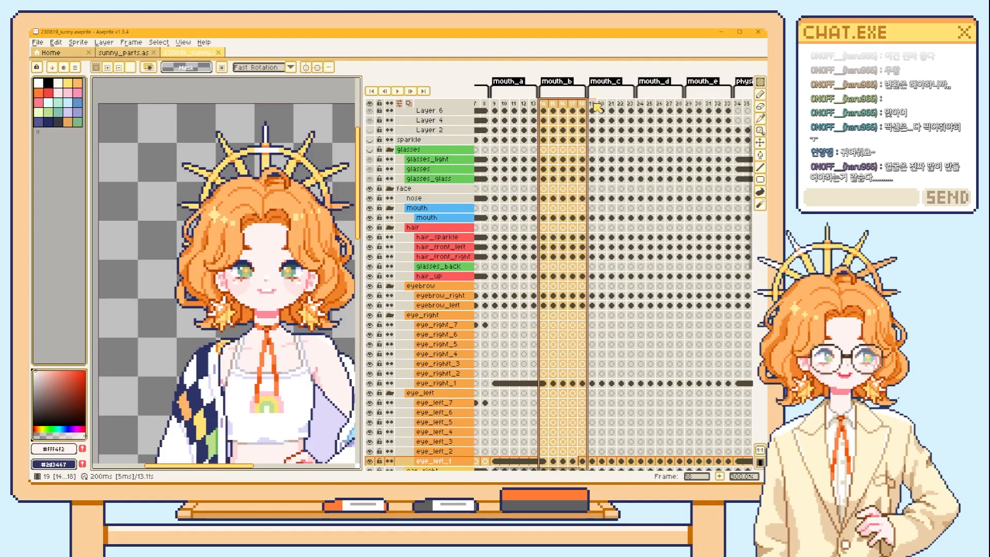
drag(592, 103, 729, 106)
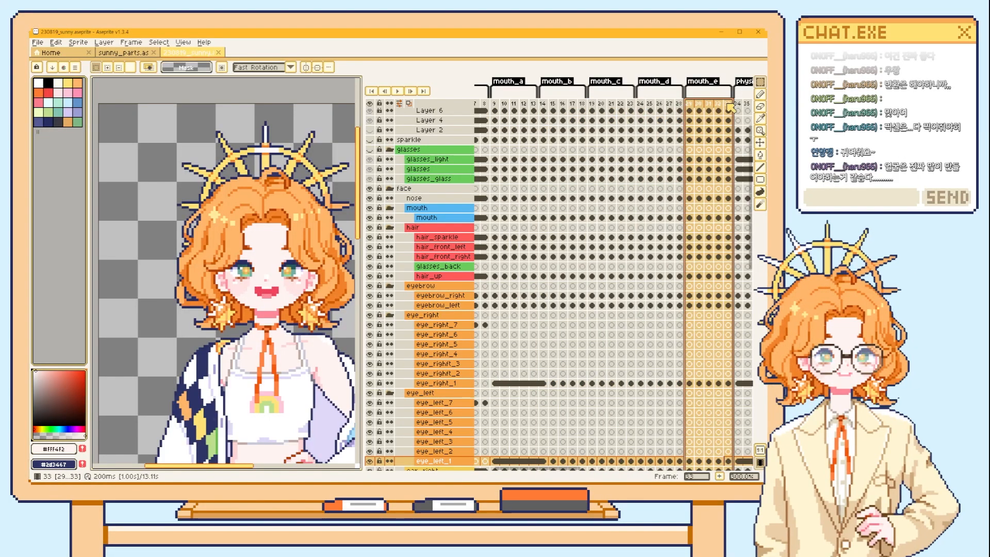
Move along the timeline to the physics tag and flip between frames 34, 35 and 36 to examine the swaying parts.
drag(652, 142, 588, 146)
drag(713, 123, 537, 135)
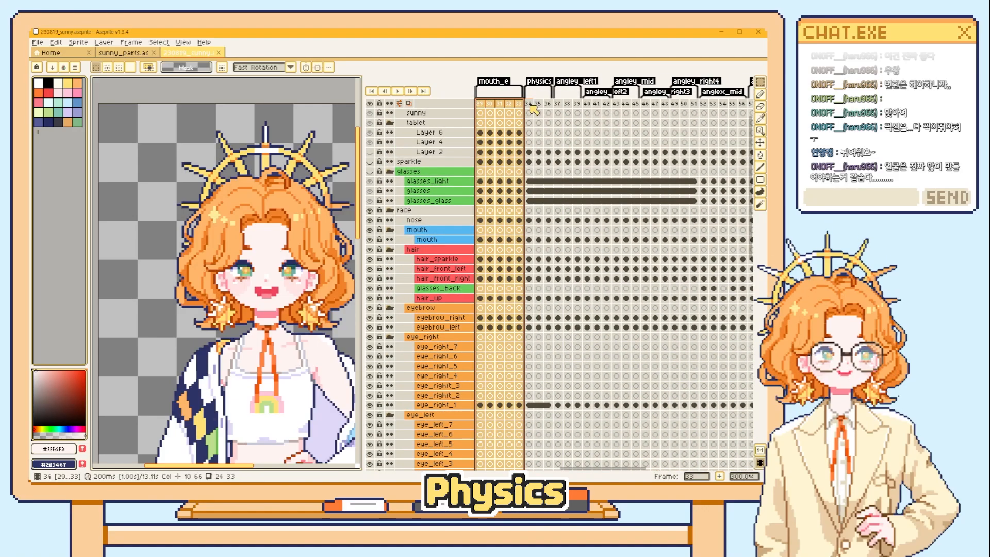
scroll(535, 108, down, 2)
click(539, 104)
click(549, 104)
click(528, 105)
click(539, 104)
click(548, 104)
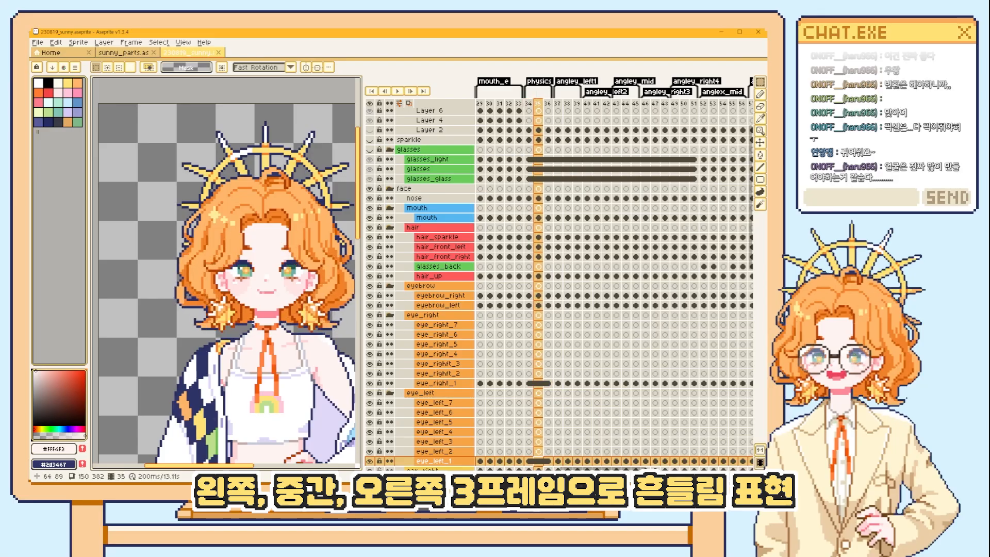
Step back and forth through frames 52 to 56 of the anglex_mid tag to examine the horizontal head turn.
drag(255, 271, 213, 257)
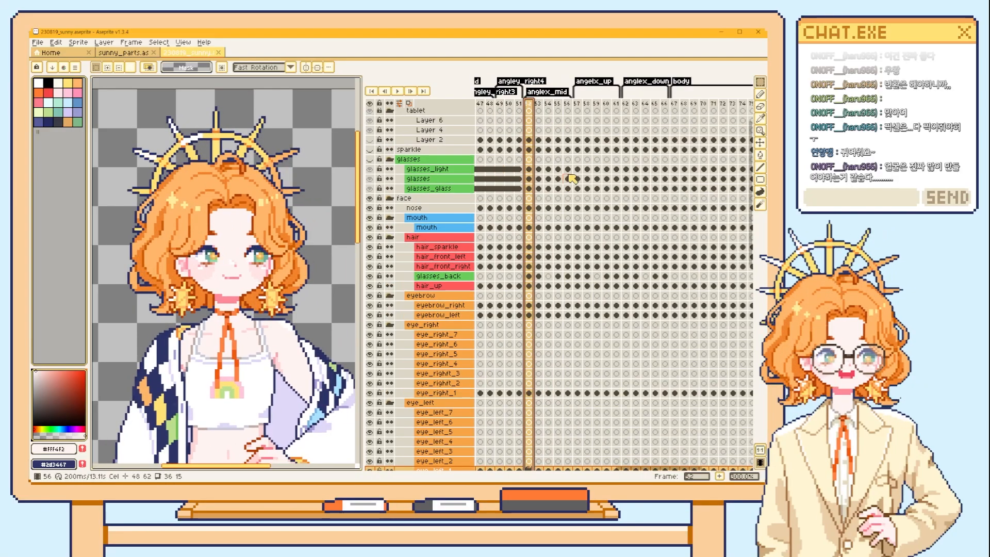
key(Right)
key(Right)
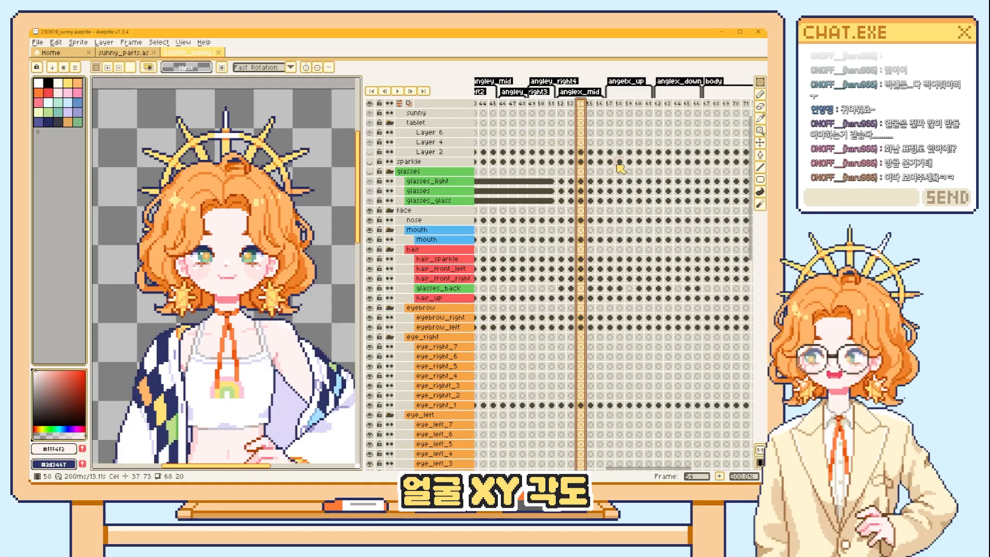
key(Left)
key(Left)
key(Right)
key(Right)
key(Right)
key(Right)
key(Left)
key(Left)
key(Left)
key(Left)
key(Right)
key(Right)
Compare the facial features up close by flipping repeatedly between the head-turn frames of the anglex_mid tag, ending on frame 56.
key(Left)
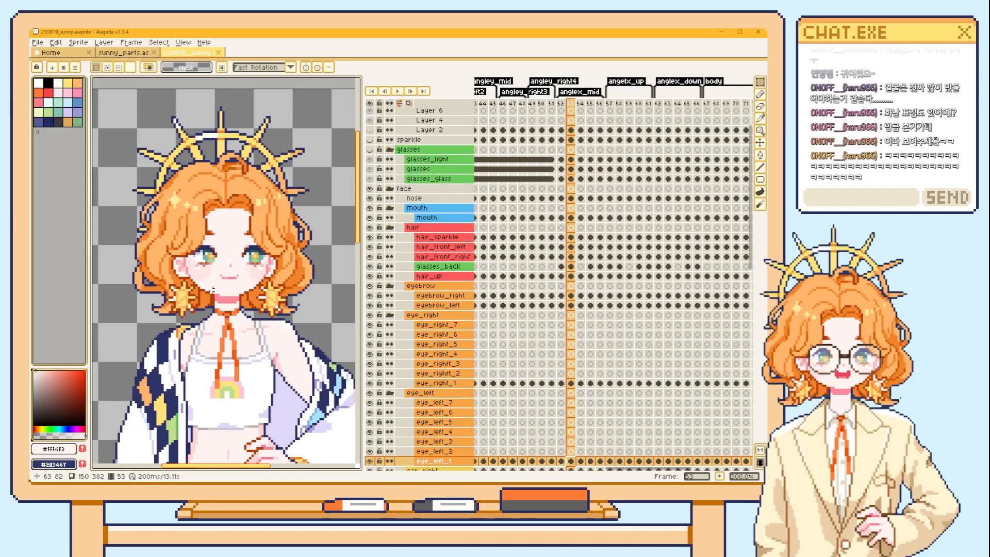
scroll(213, 290, up, 2)
key(Left)
key(Right)
key(Right)
key(Right)
key(Left)
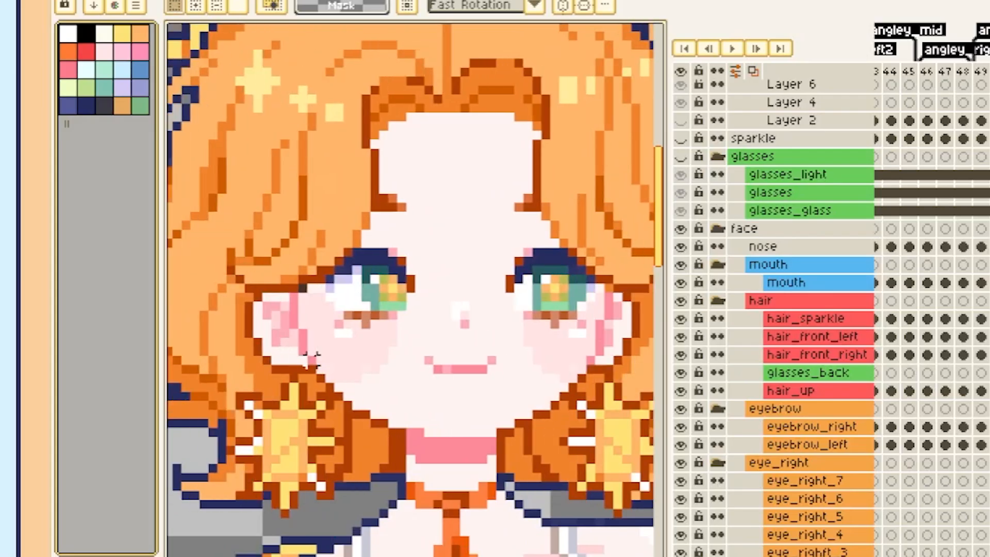
key(Left)
key(Left)
key(Left)
key(Right)
key(Right)
key(Right)
key(Right)
key(Left)
key(Left)
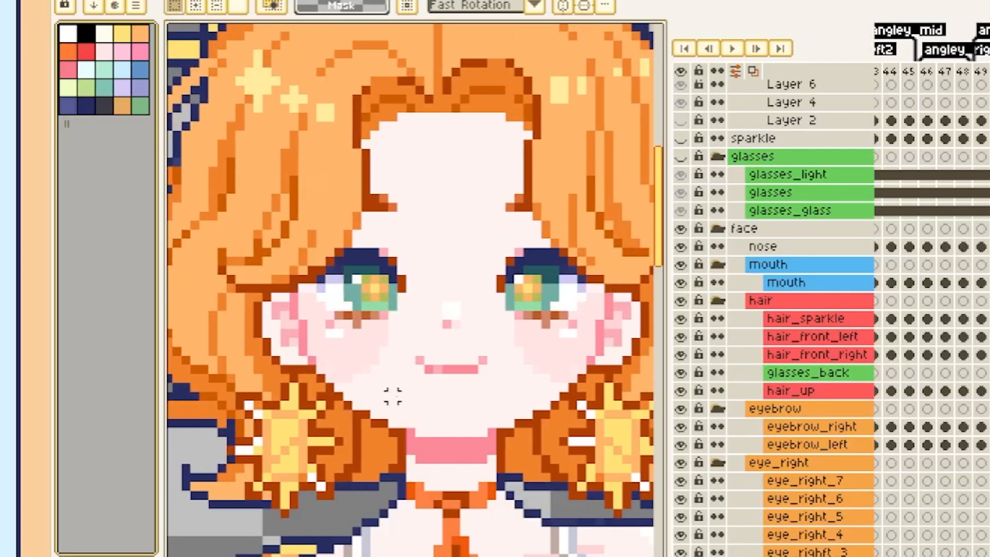
key(Right)
key(Right)
key(Left)
key(Left)
key(Left)
key(Left)
key(Right)
key(Right)
key(Right)
key(Right)
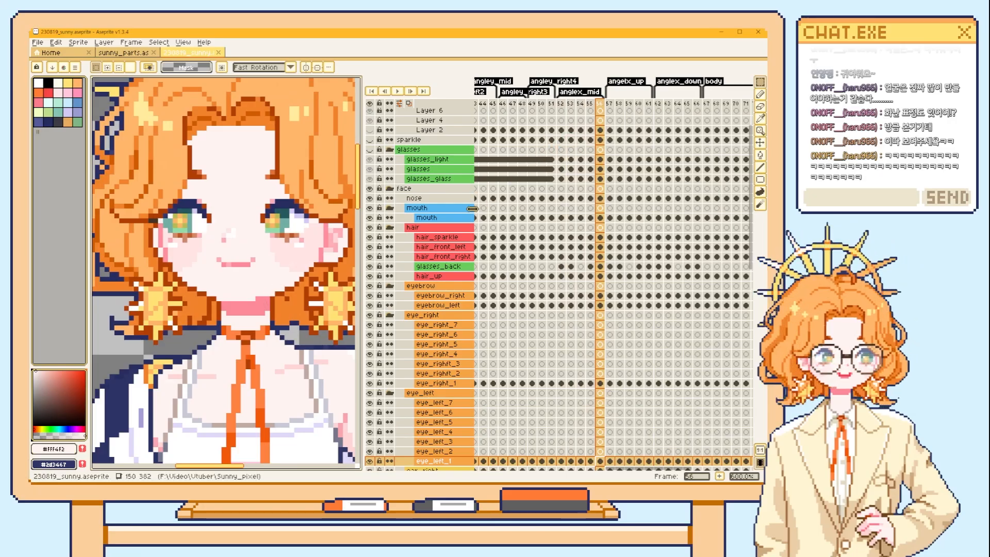
Examine the two frames of each sideways head turn in the anglex_mid tag and return to the front-facing frame 54.
key(Left)
key(Left)
key(Left)
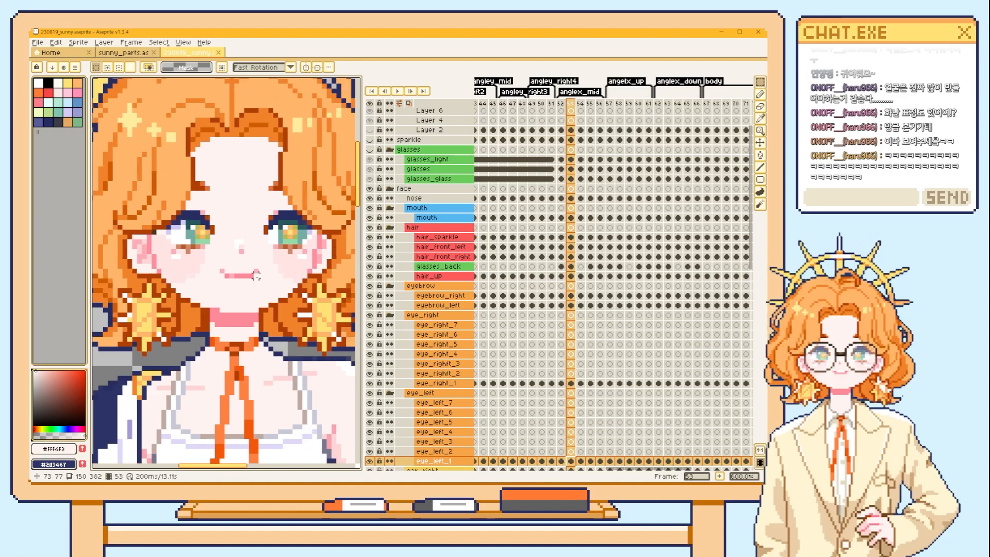
key(Left)
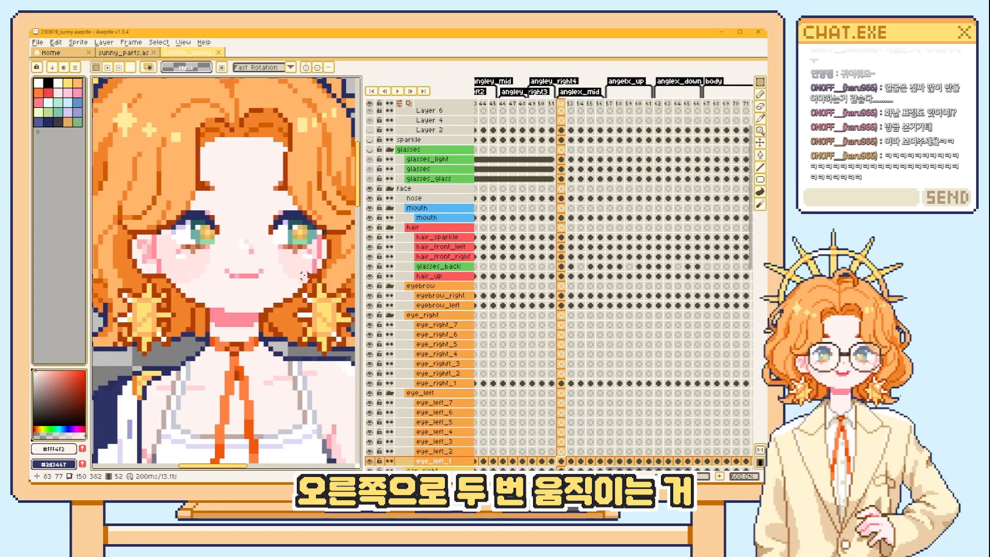
key(Right)
key(Right)
key(Right)
key(Right)
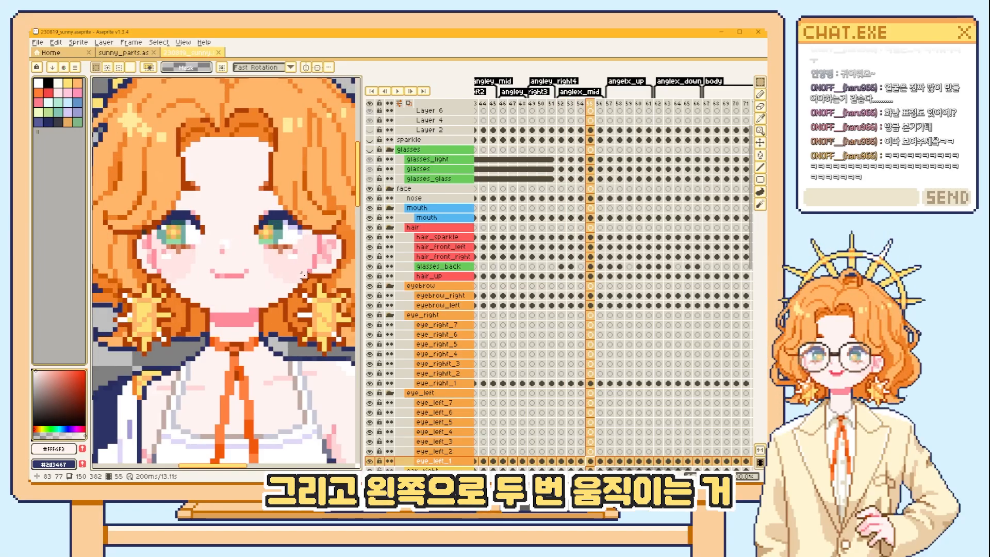
key(Left)
key(Left)
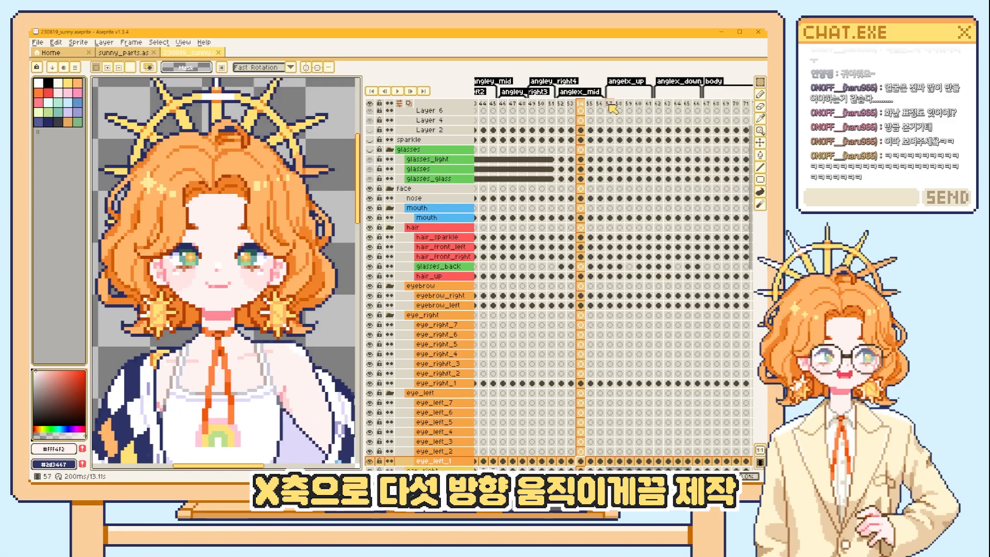
Scrub across the anglex_mid, anglex_up and anglex_down tags, frames 52 to 66, to examine the vertical head angles.
drag(561, 104, 697, 103)
click(661, 104)
click(584, 106)
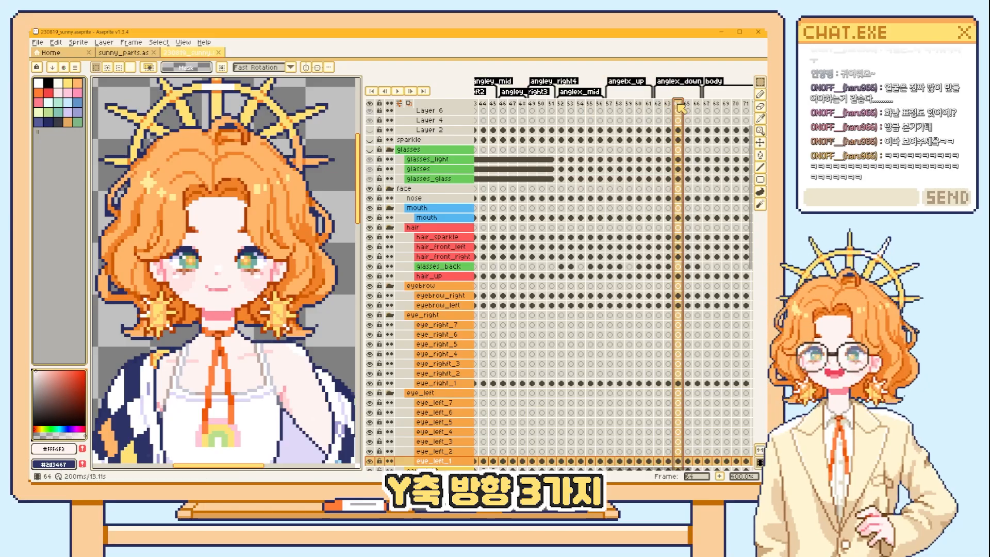
drag(560, 104, 698, 112)
Scrub frames 52 to 55 with the face enlarged to examine the eye shapes across the head turn.
mouse_move(561, 104)
mouse_down()
mouse_move(601, 106)
mouse_move(570, 105)
mouse_up()
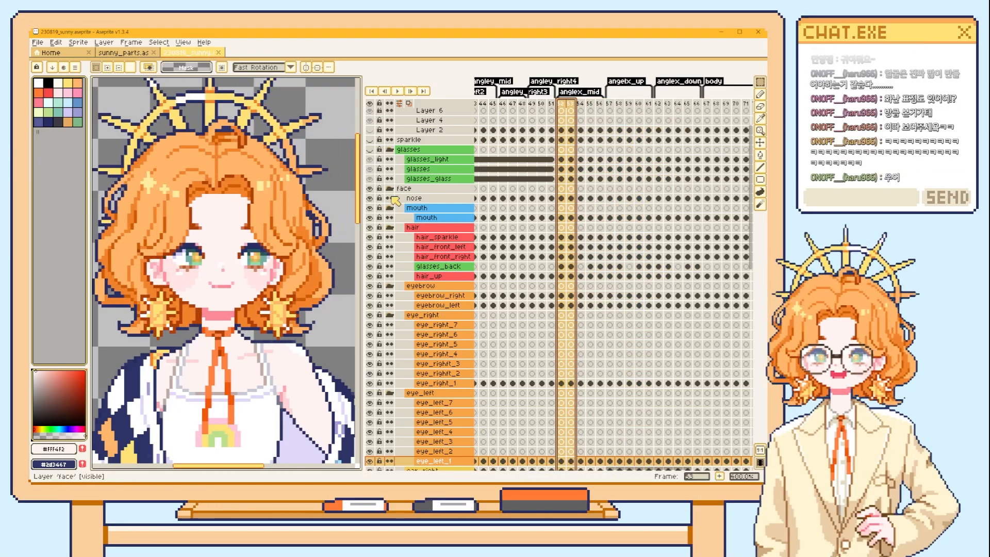
scroll(225, 263, up, 2)
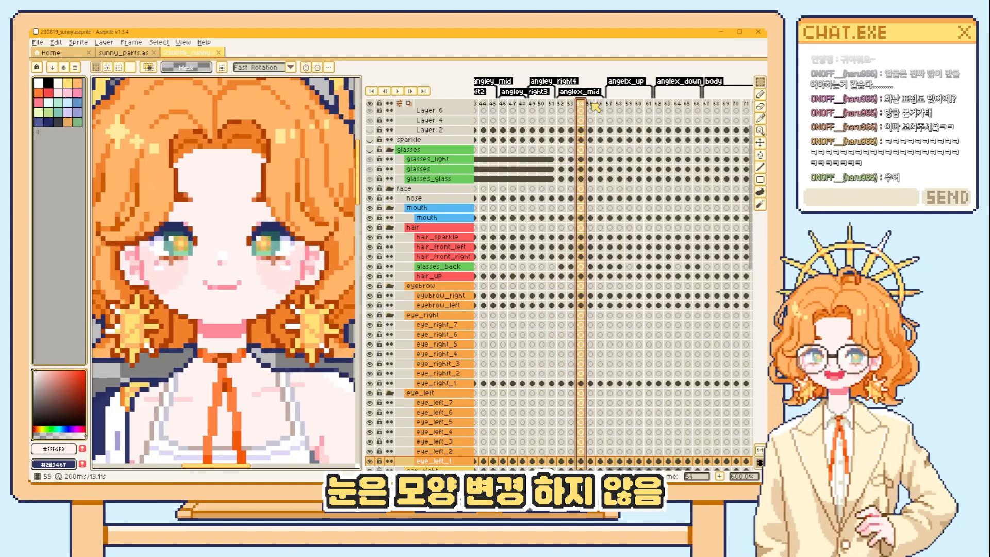
drag(571, 104, 591, 105)
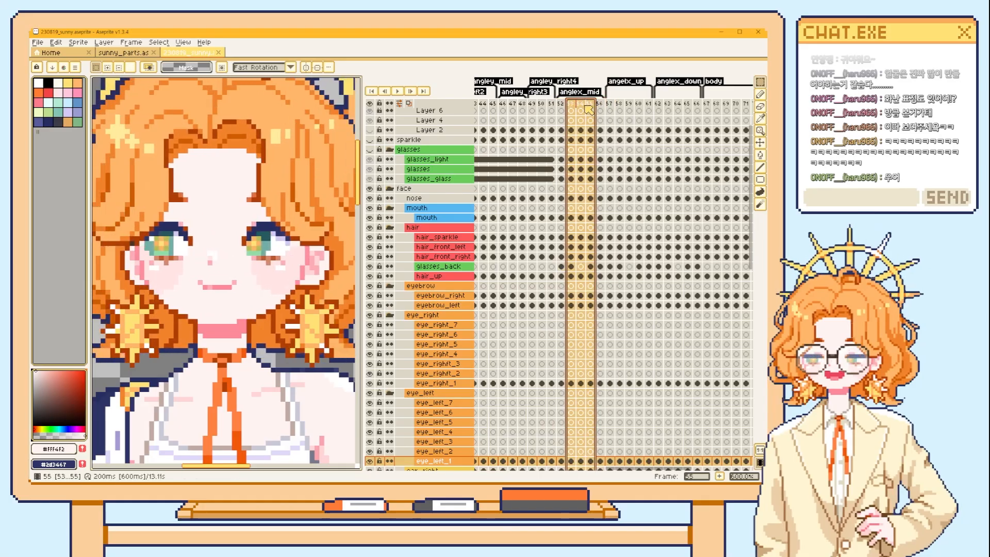
drag(570, 105, 591, 105)
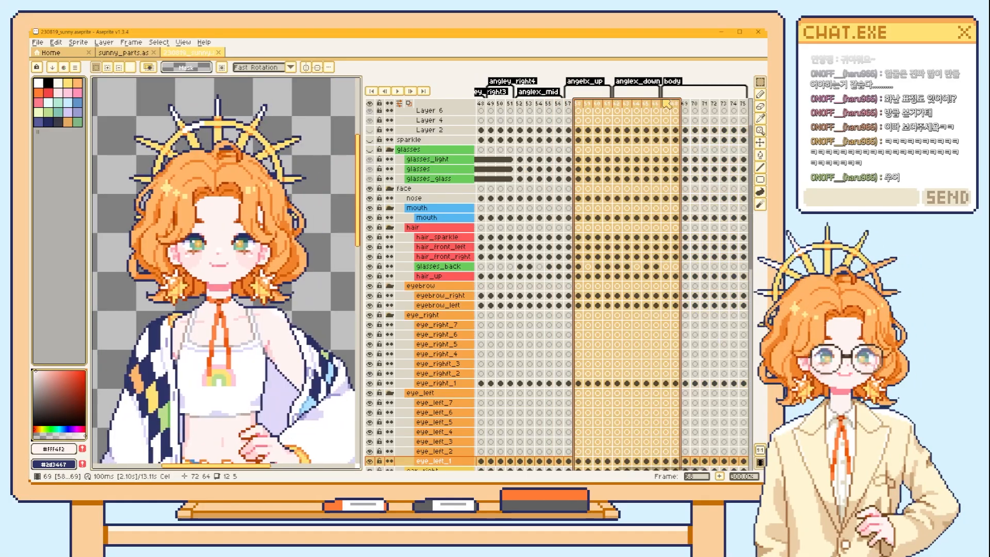
Show the full figure and scrub the body tag around frame 71 to examine the sideways body movement.
mouse_move(666, 105)
mouse_down()
mouse_move(744, 120)
mouse_move(674, 114)
mouse_up()
scroll(191, 251, down, 1)
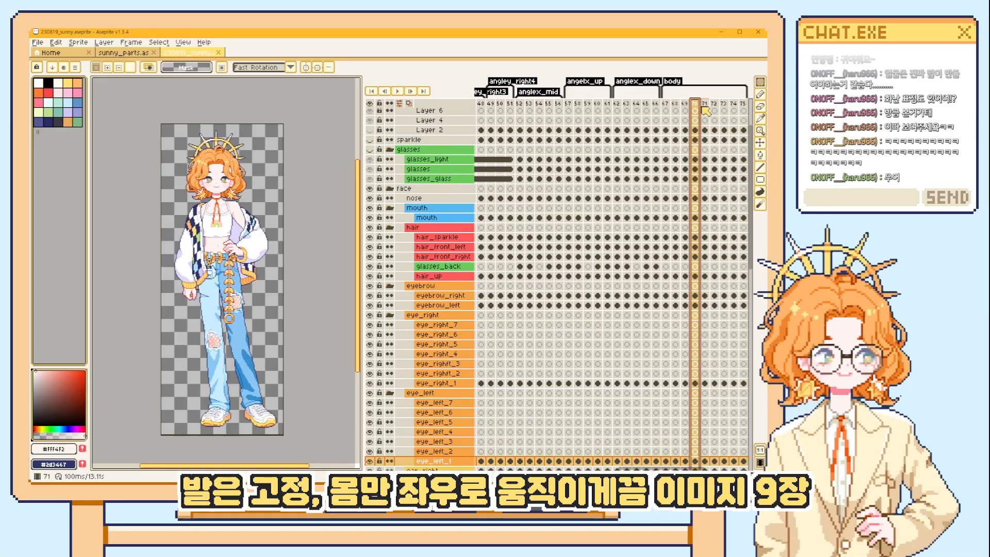
click(703, 108)
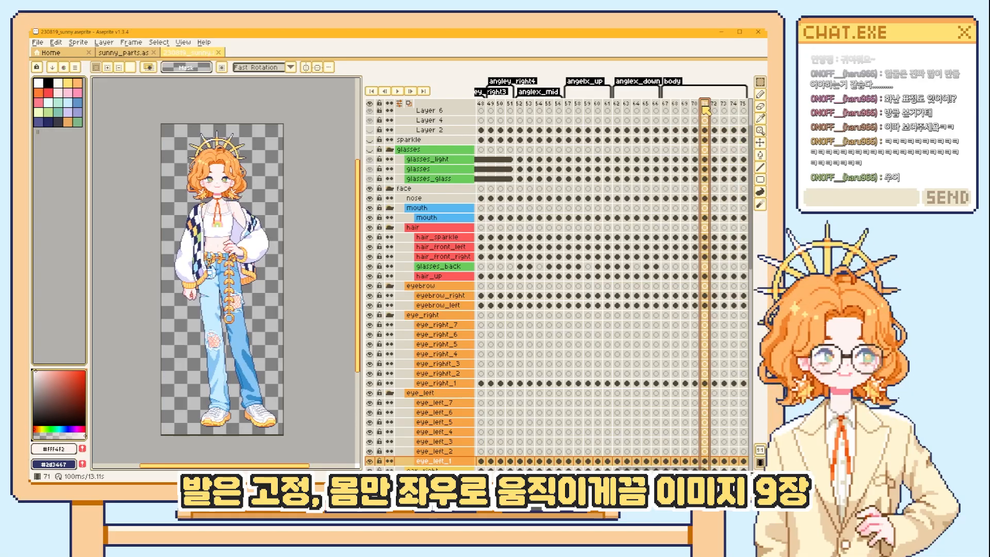
mouse_move(696, 102)
mouse_down()
mouse_move(667, 104)
mouse_move(733, 106)
mouse_move(696, 106)
mouse_up()
Scrub frames 69 to 74 of the body tag with the upper body enlarged, then look back along the timeline's earlier tags.
scroll(290, 173, up, 3)
drag(309, 188, 303, 222)
drag(684, 104, 738, 106)
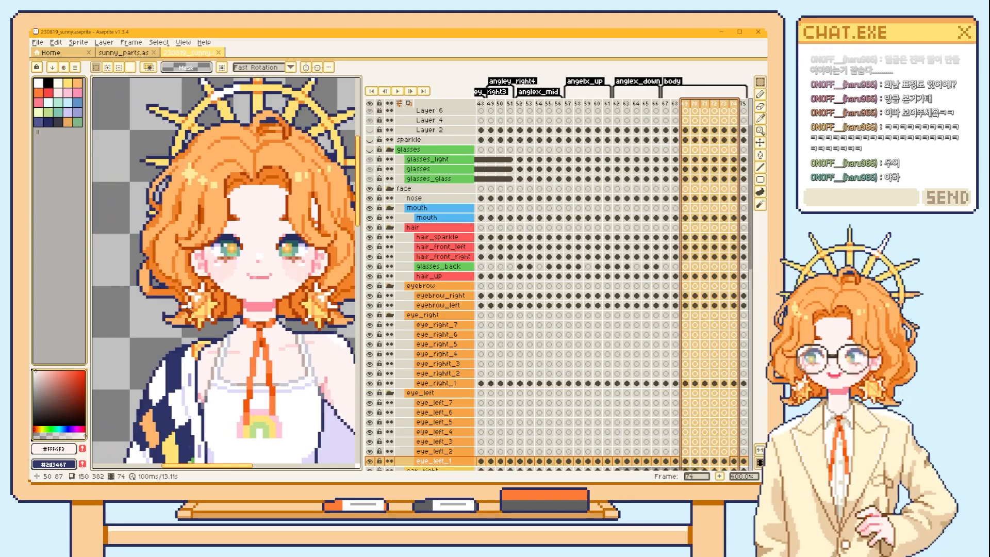
scroll(180, 192, down, 2)
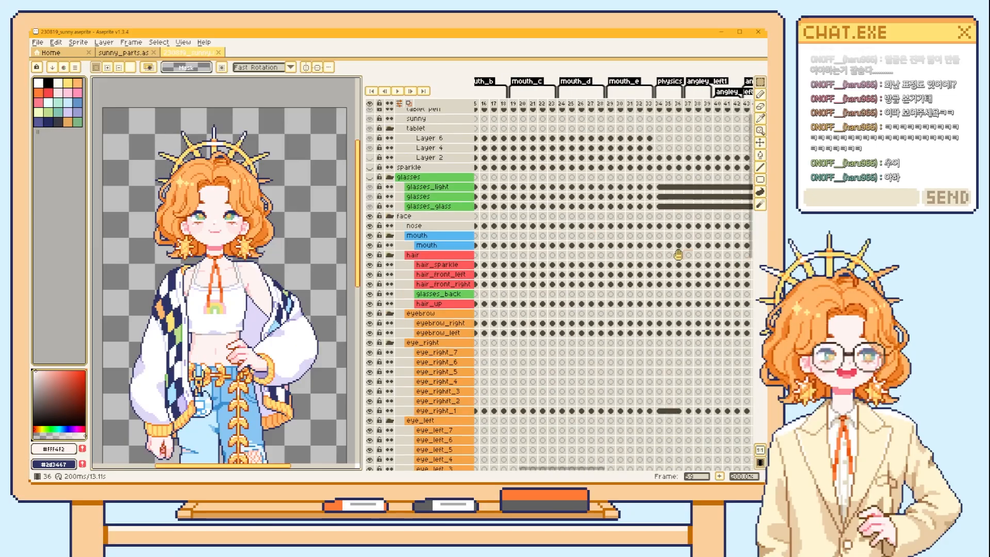
drag(679, 254, 602, 245)
click(510, 103)
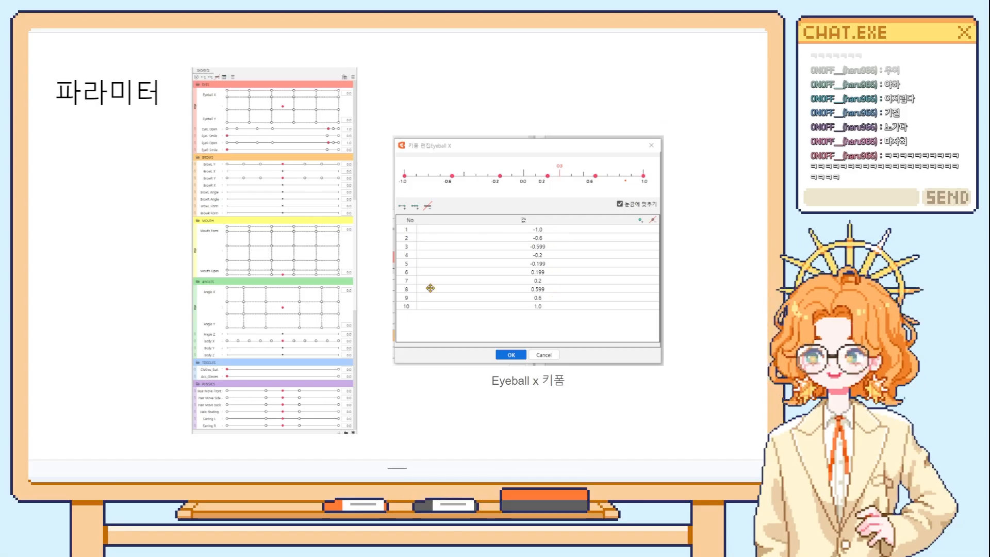
Page between the parameter slide and the reference video slide, then switch to the sunny_vtuber model in Live2D Cubism Editor.
key(Right)
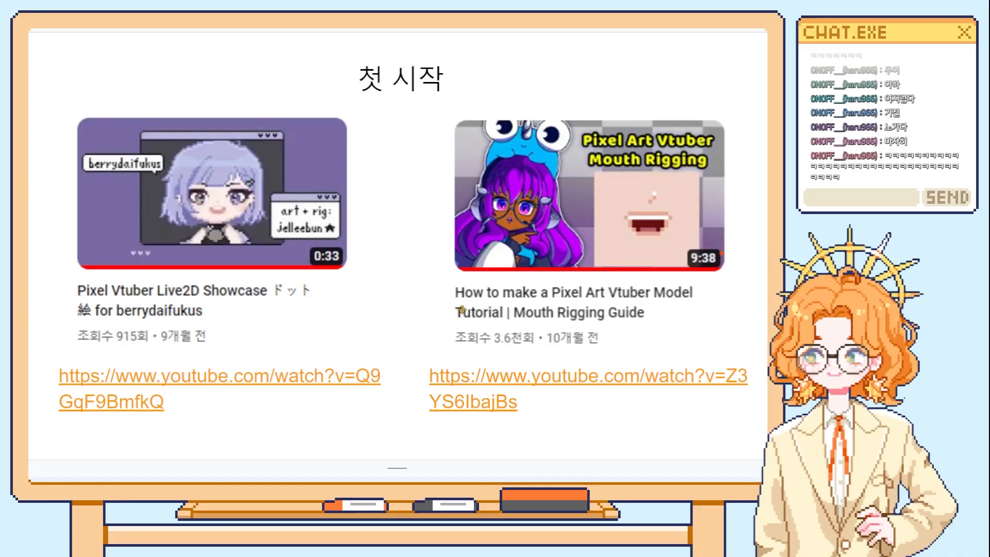
key(Left)
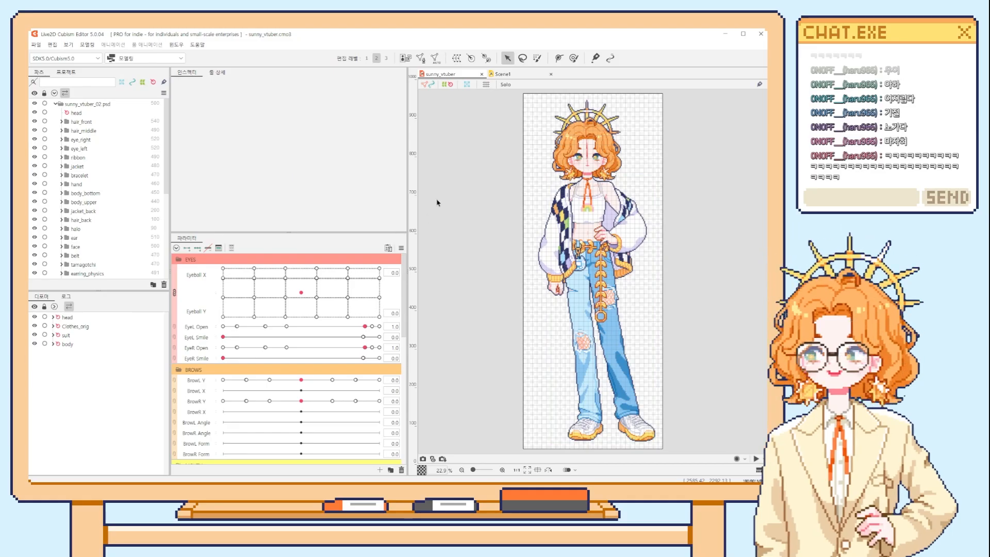
Select the eyeball_right part, split the combined Eyeball X and Eyeball Y parameters, and open the keyform editing dialog for Eyeball X.
scroll(98, 235, down, 6)
click(87, 213)
click(174, 292)
click(208, 270)
click(218, 248)
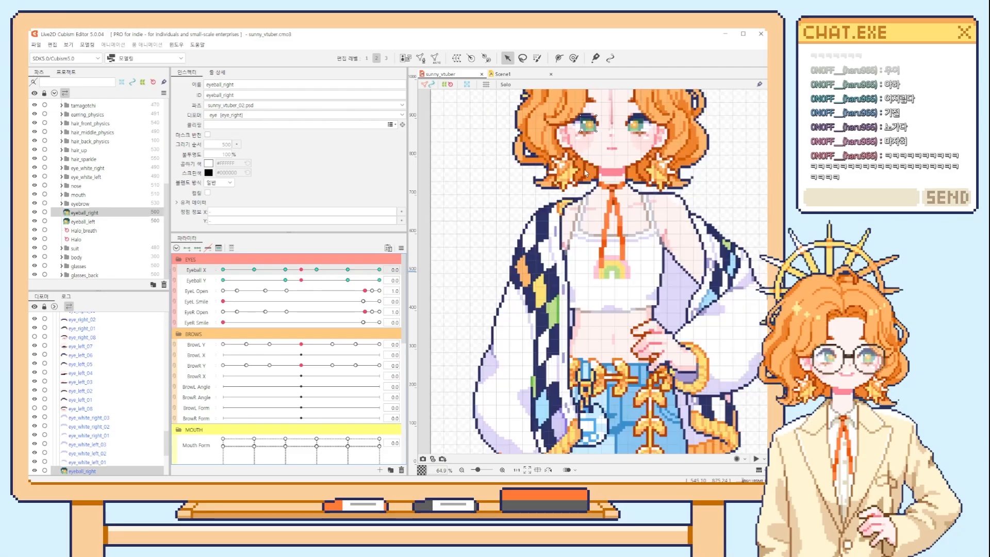
Scrub Eyeball X around its centre with the face enlarged to examine the pupils' front-facing position.
scroll(571, 331, up, 5)
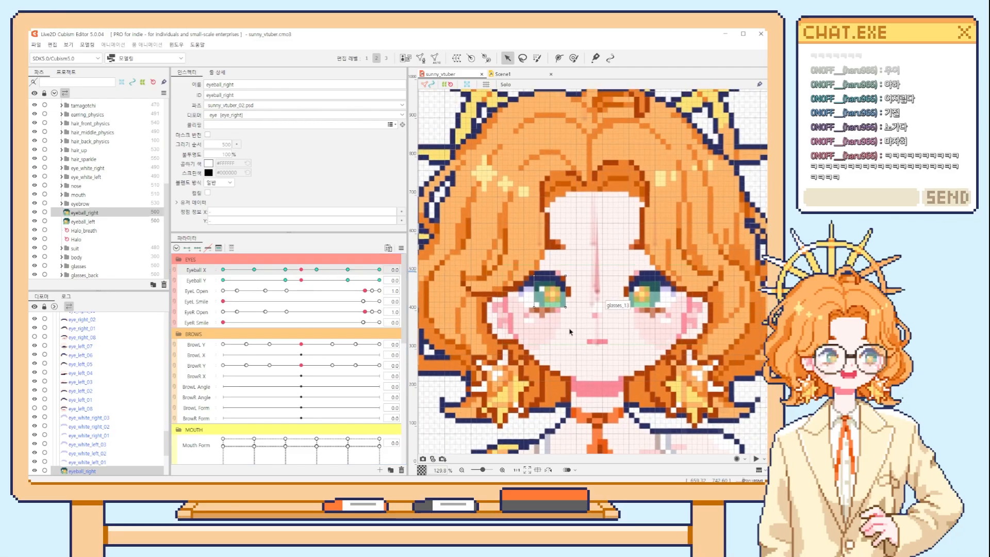
scroll(565, 334, up, 2)
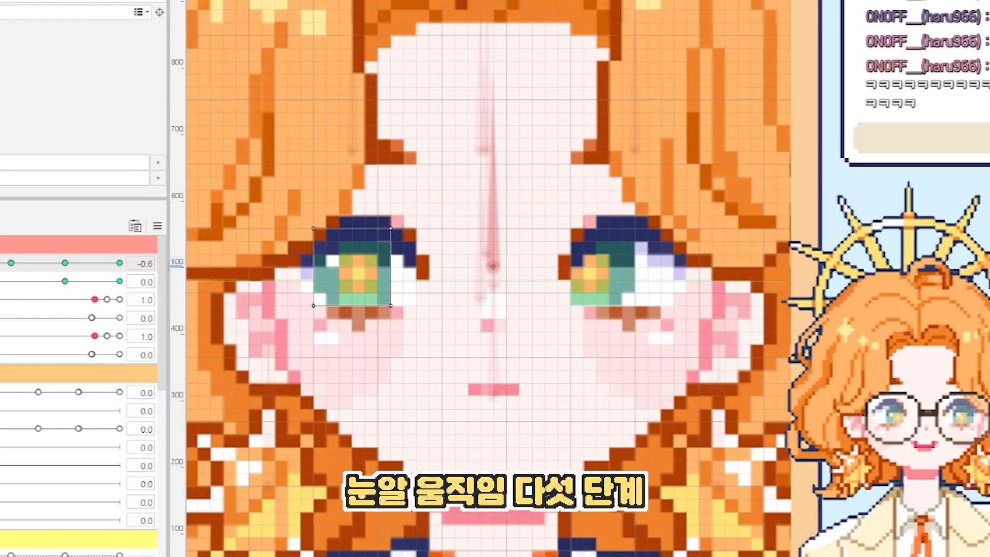
drag(254, 270, 293, 270)
drag(0, 269, 0, 269)
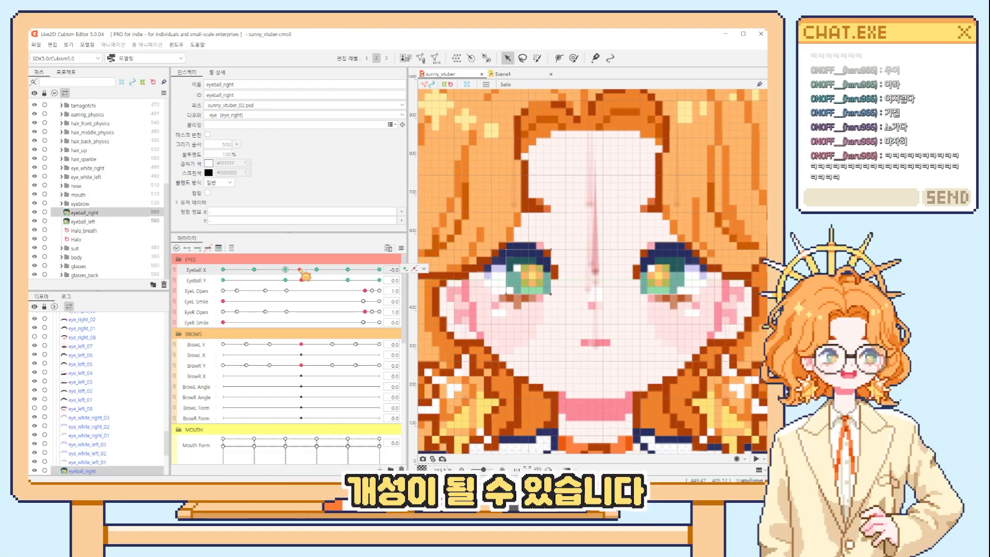
drag(306, 276, 309, 278)
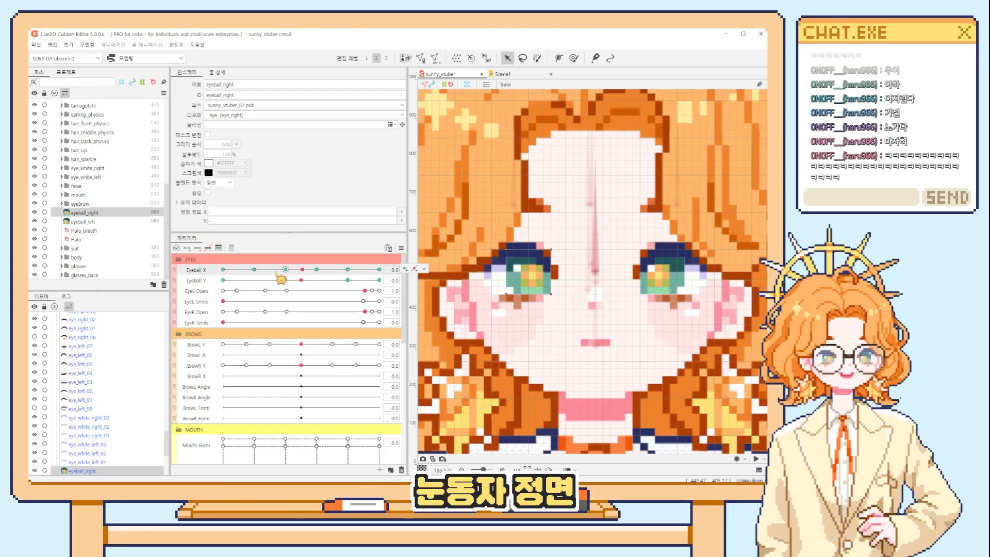
Sweep Eyeball X through its key sections in both directions to examine the five stages of pupil movement.
click(331, 271)
click(365, 273)
click(328, 274)
click(258, 271)
click(236, 272)
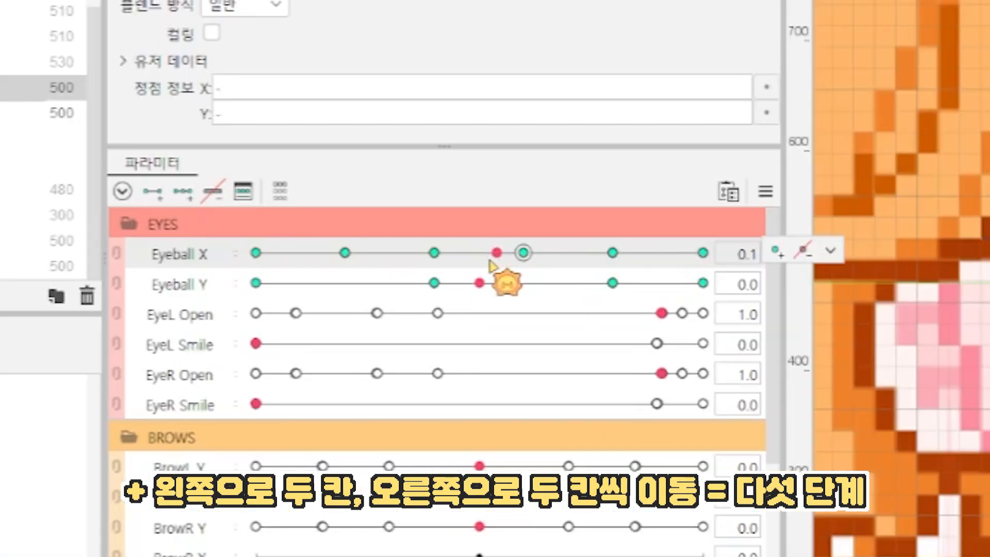
drag(286, 252, 617, 246)
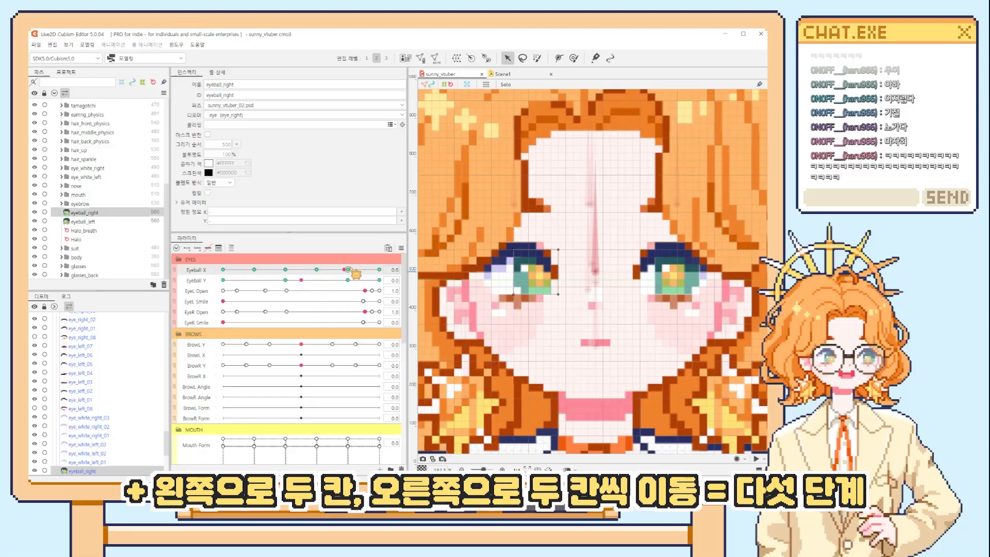
drag(356, 273, 301, 272)
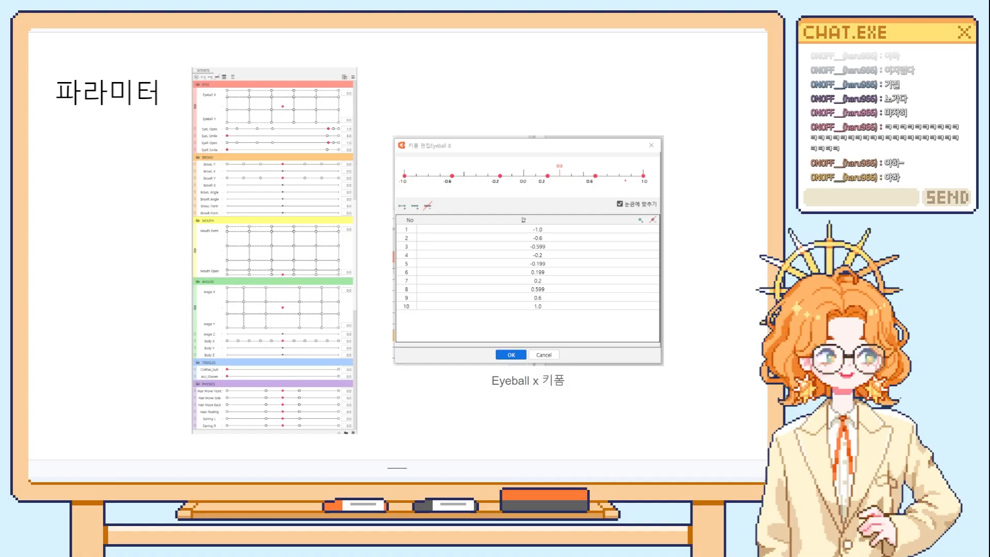
Switch back to Live2D Cubism Editor and sweep Eyeball X between -1.0 and 1.0 to examine pupil movement keyed only at both ends.
key(alt+Tab)
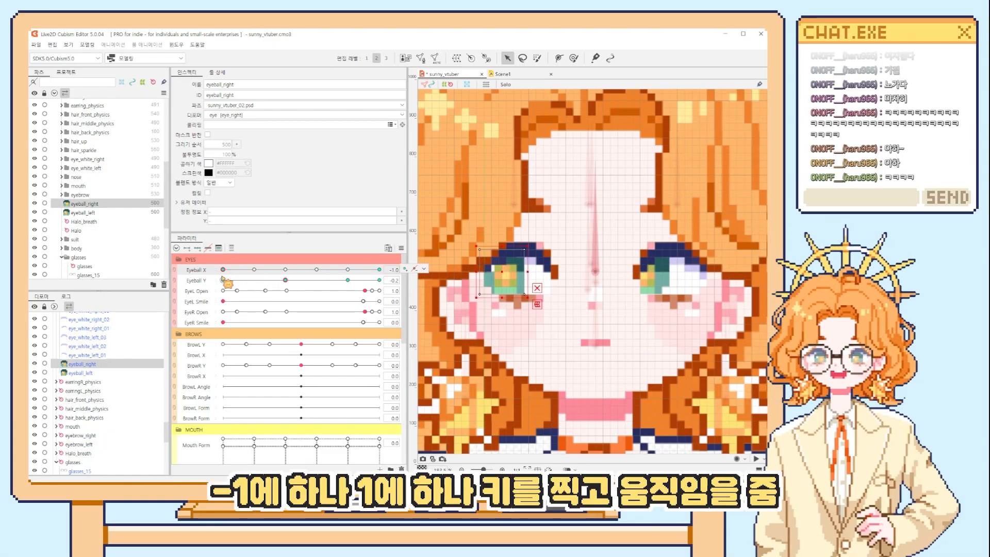
click(378, 269)
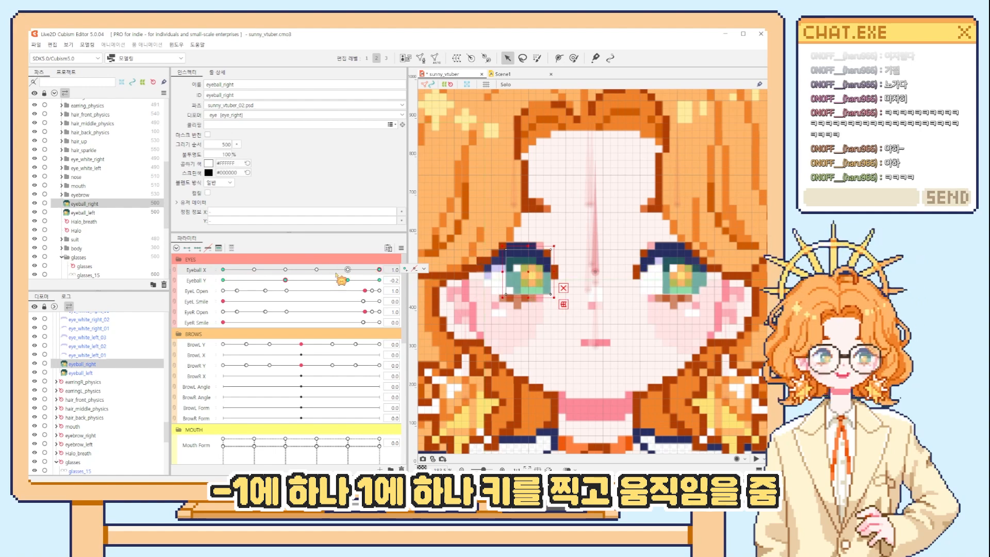
drag(223, 270, 348, 270)
drag(0, 263, 65, 275)
drag(392, 277, 223, 270)
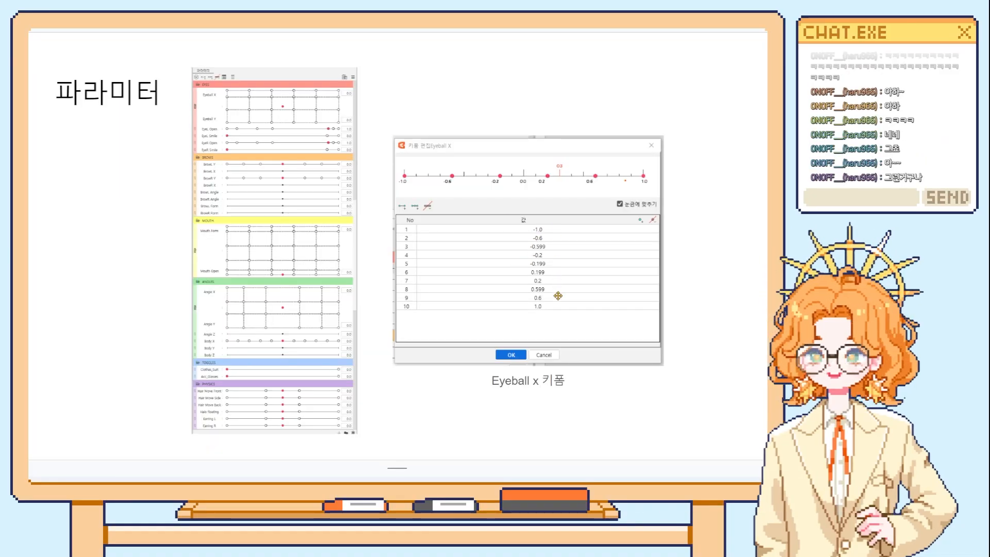
Go through Eyeball X's key values from -1.0 to -0.199 in the keyform editing dialog, then close it.
scroll(557, 295, up, 5)
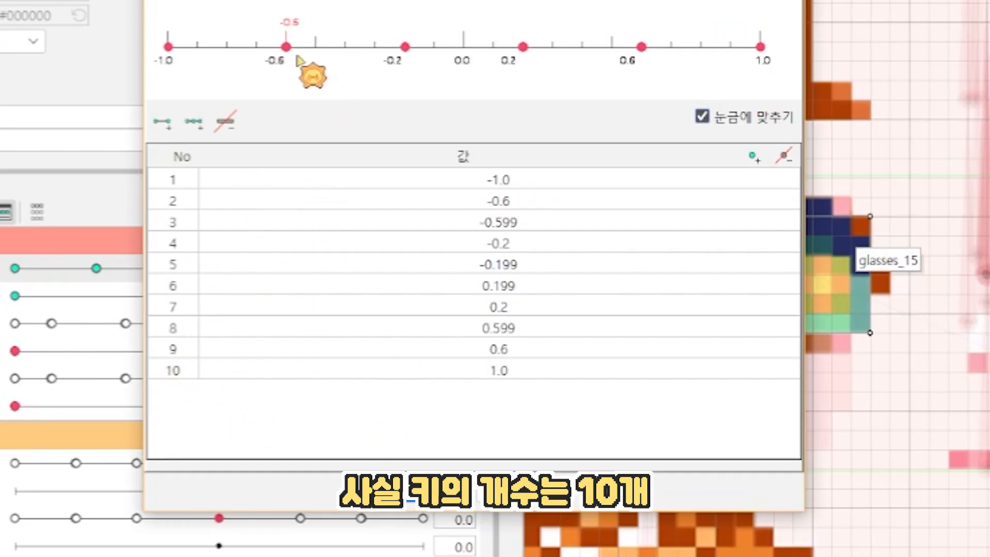
click(439, 177)
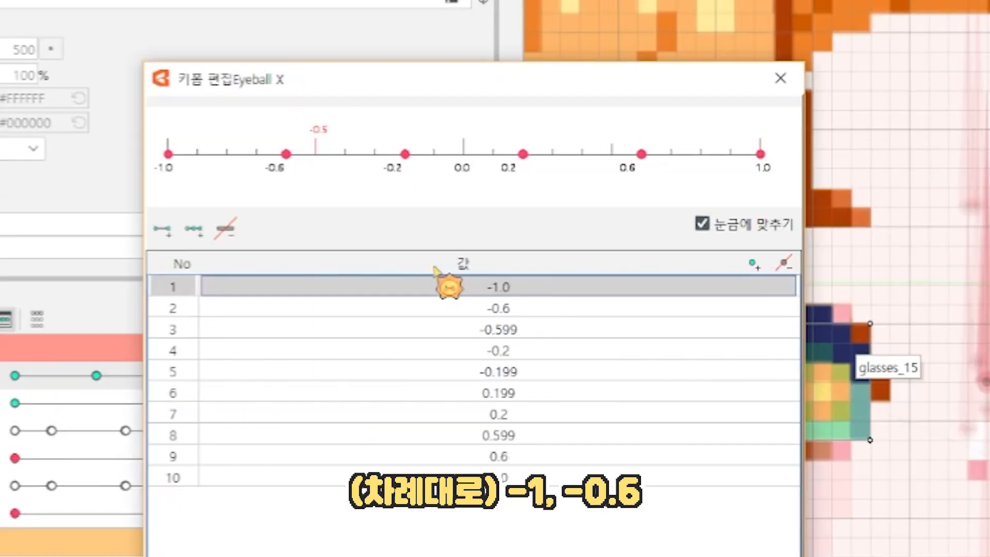
click(526, 309)
click(485, 330)
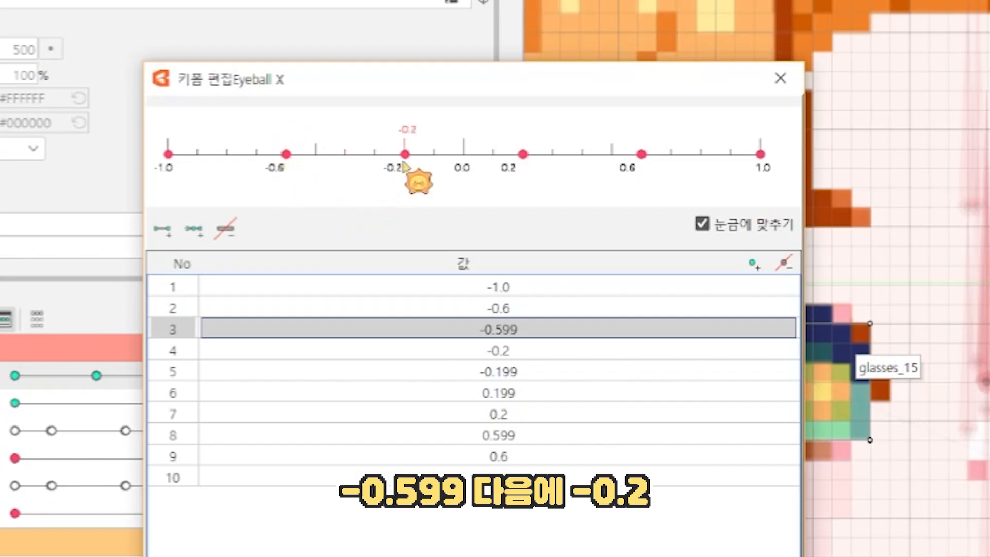
key(Down)
key(Down)
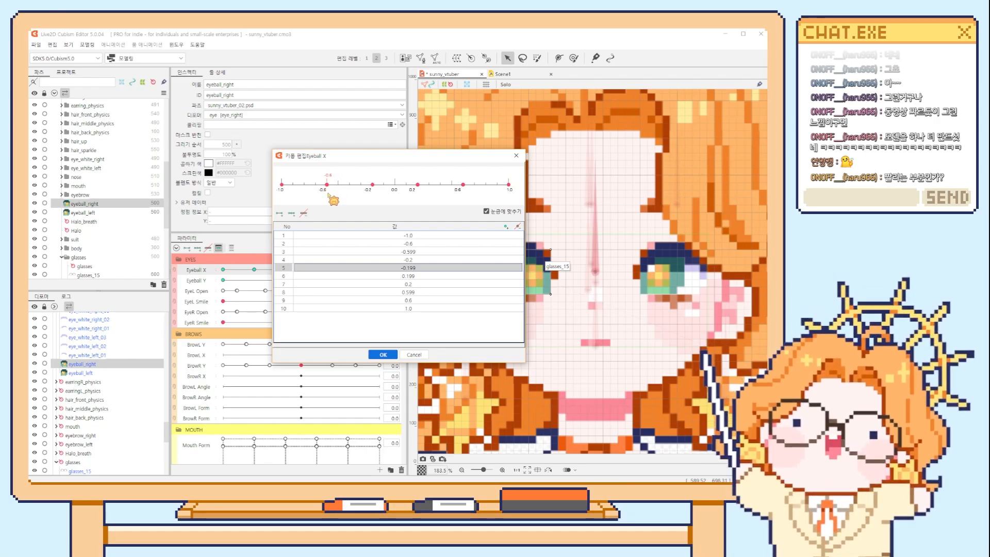
key(Return)
Scrub Eyeball X from its first key section to its last to examine the pupils' pixel-by-pixel shifts.
drag(237, 274, 240, 273)
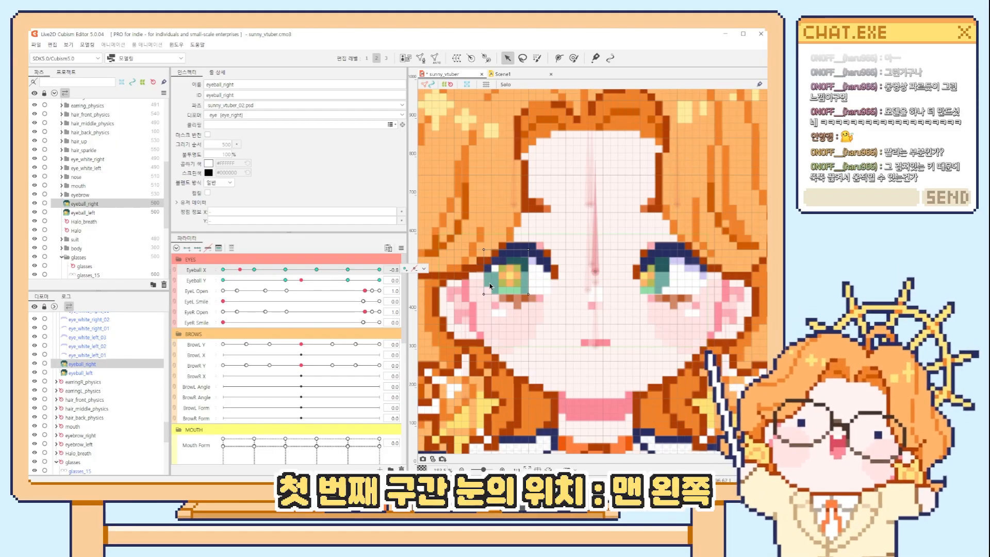
drag(257, 270, 268, 271)
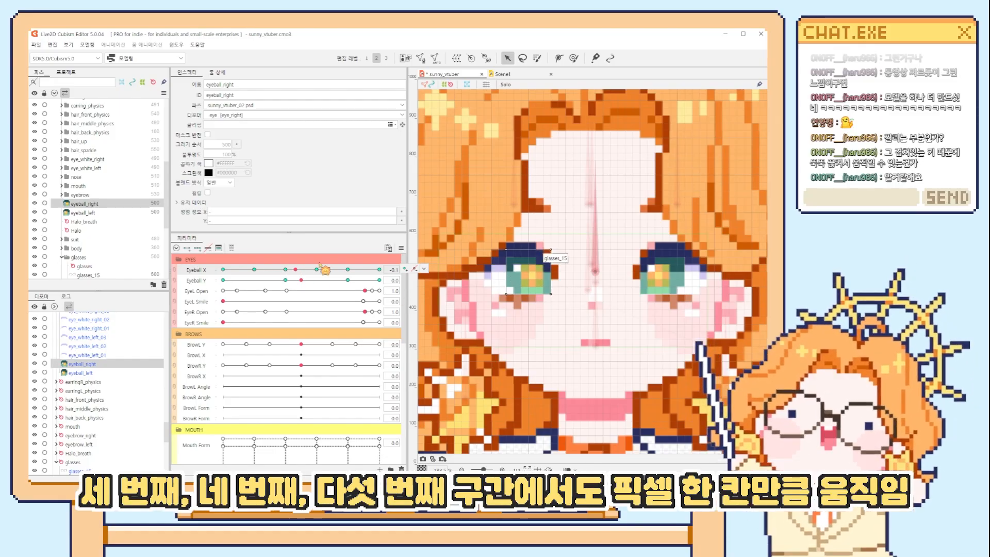
click(333, 269)
click(368, 269)
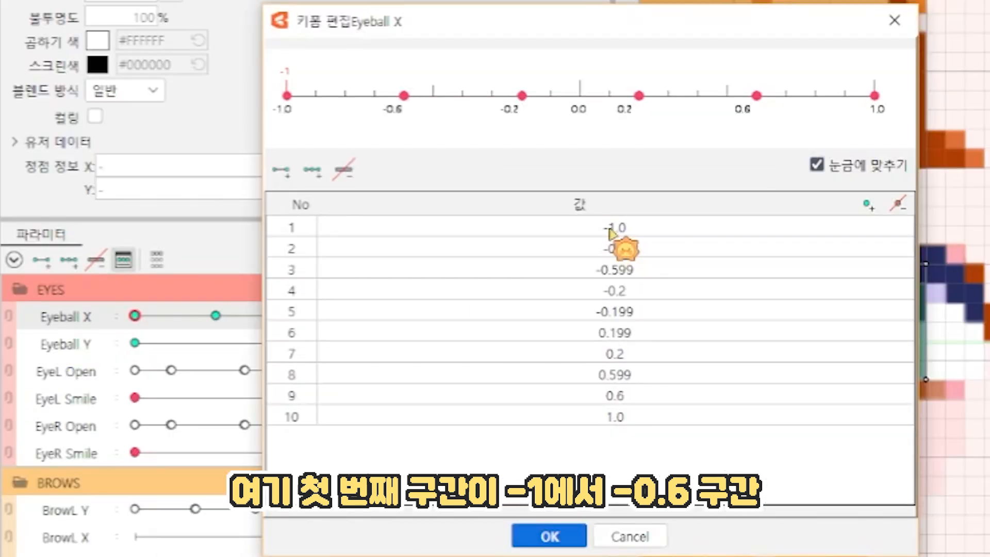
Close the keyform dialog, scrub Eyeball X from -1.0 to -0.6, and compare the pupils at the overlapping keys -0.6 and -0.599.
click(630, 537)
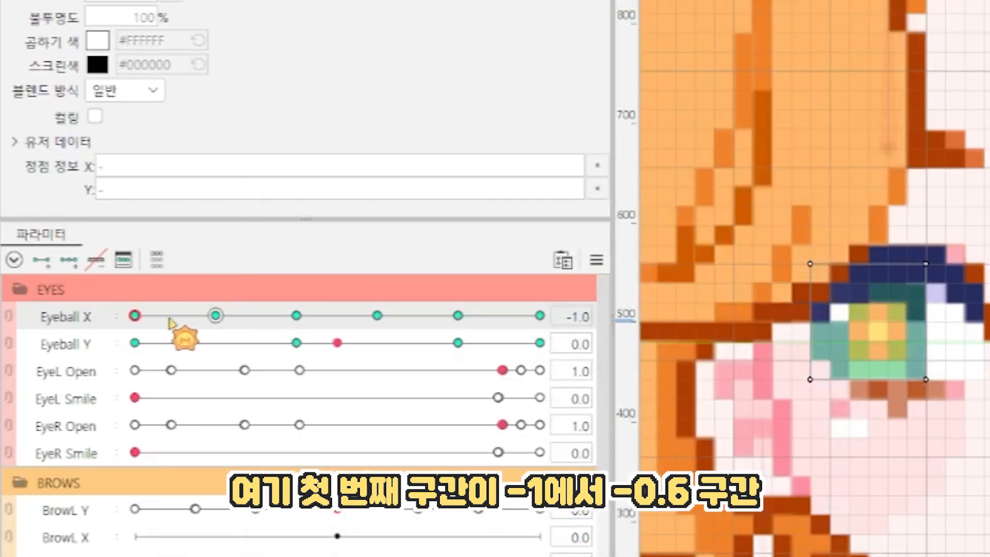
drag(133, 316, 214, 332)
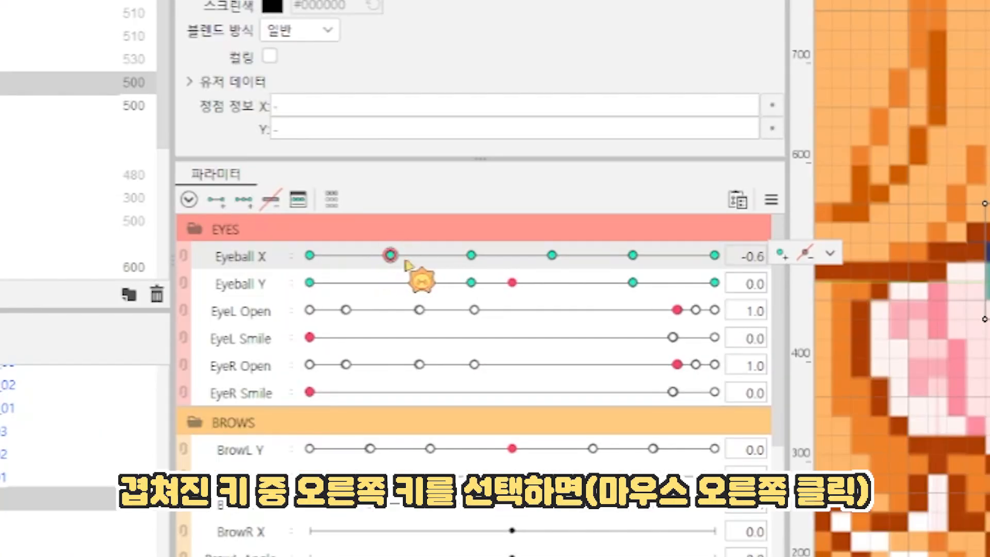
right_click(402, 256)
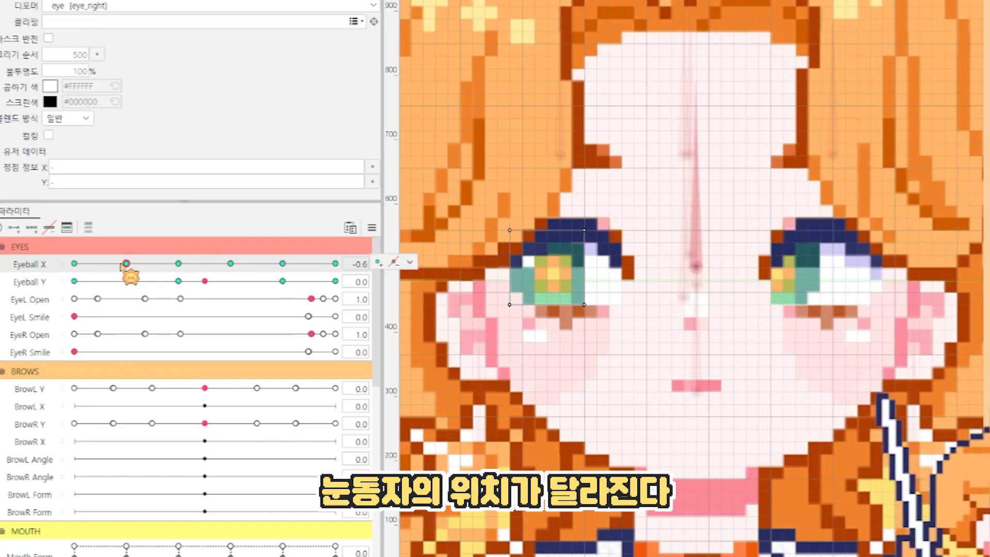
right_click(132, 266)
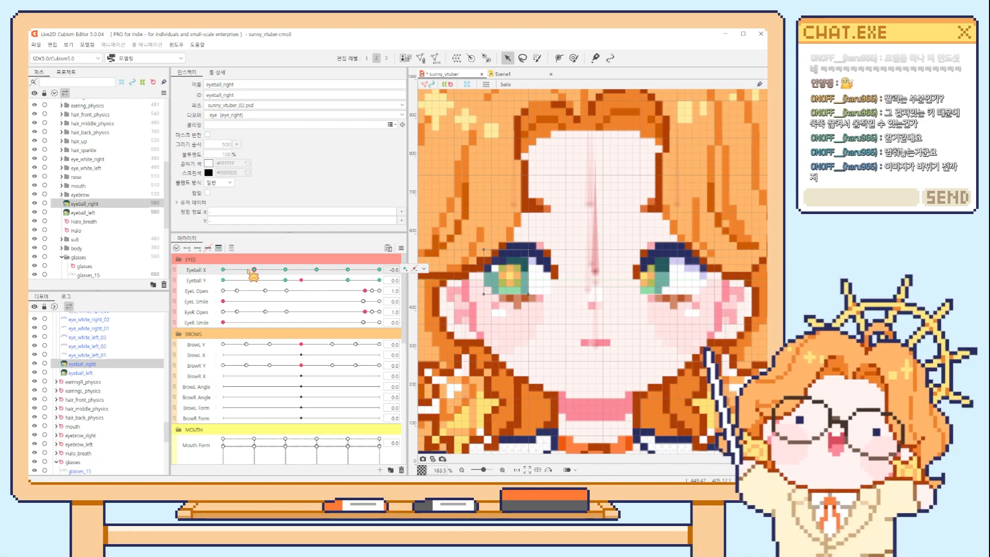
mouse_move(249, 271)
mouse_down()
mouse_move(223, 271)
mouse_move(249, 271)
mouse_up()
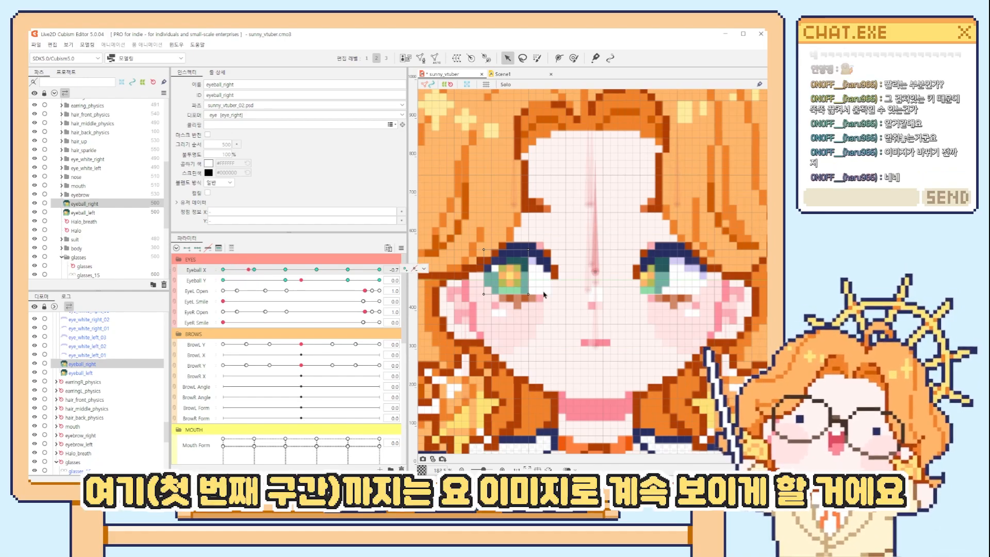
click(255, 270)
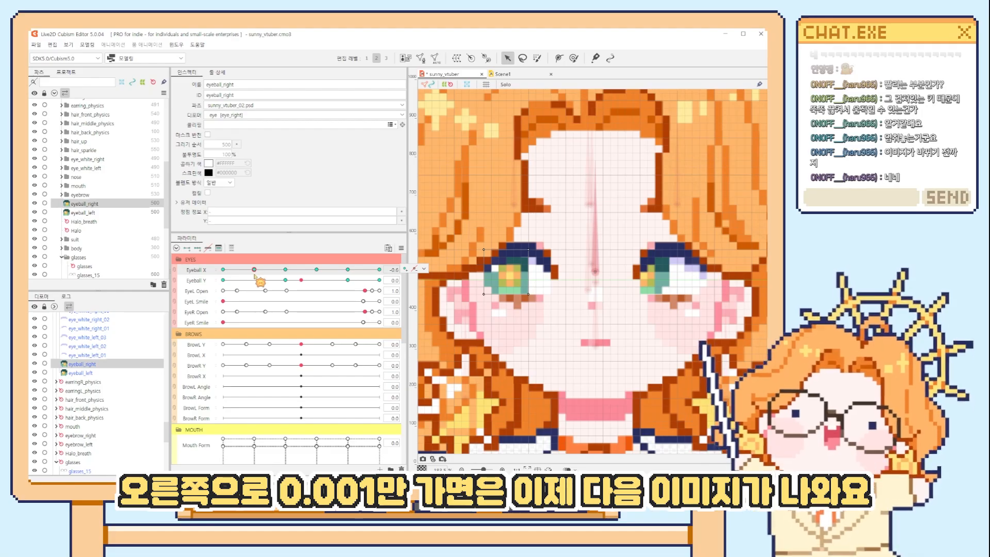
click(259, 270)
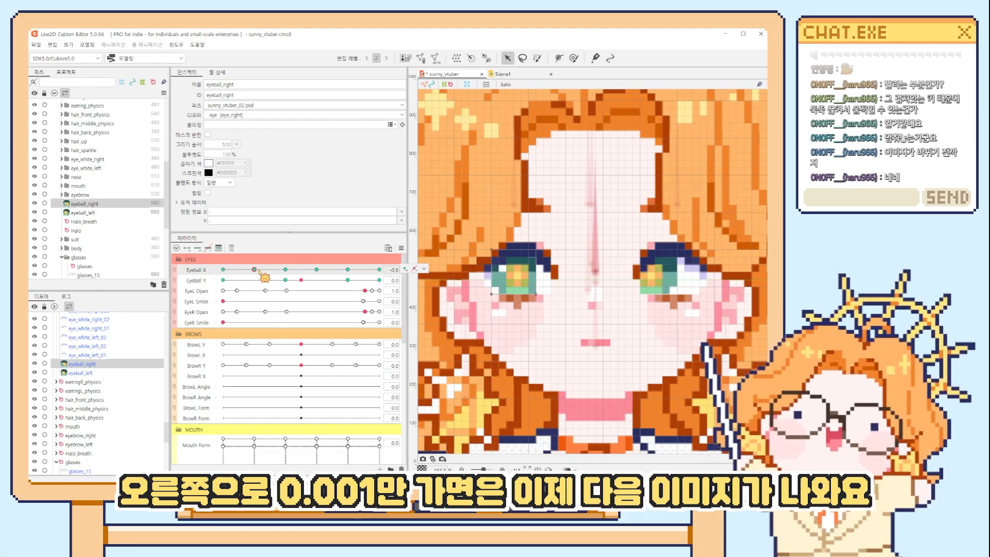
Move Eyeball X through the overlapping keys at -0.2 and on to 0.2 to examine the change to the centred pupils.
click(261, 269)
click(274, 270)
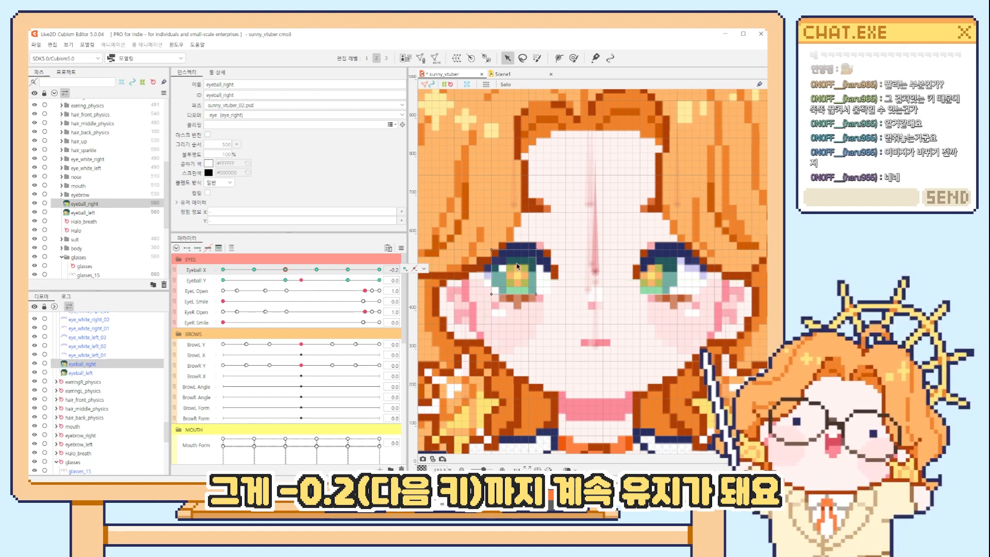
click(289, 271)
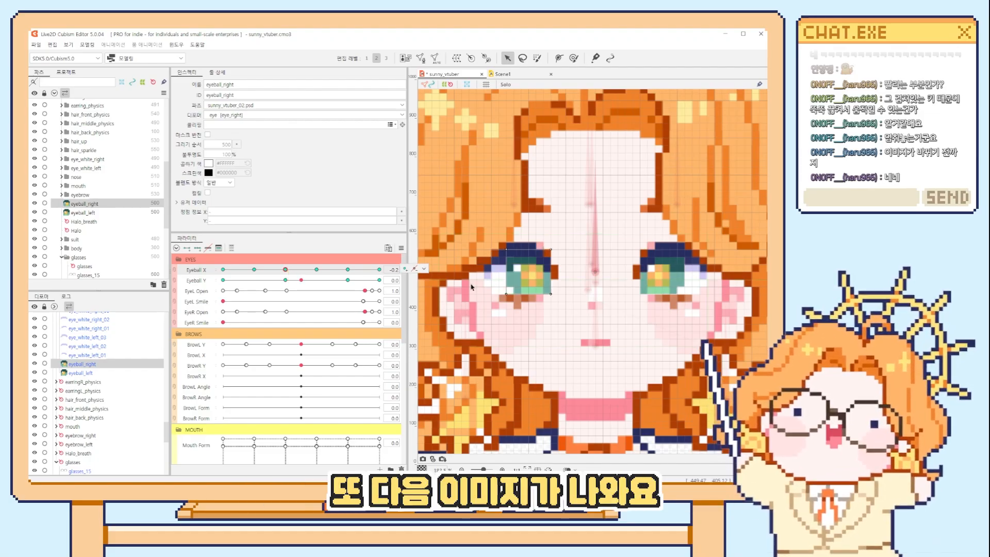
drag(292, 271, 309, 273)
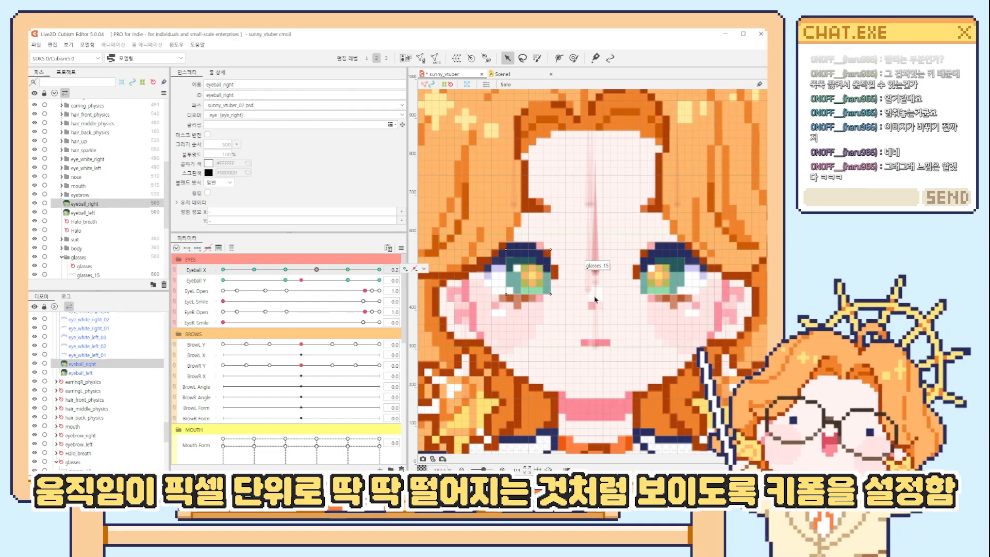
Sweep Eyeball X repeatedly between -1.0 and 1.0 and return to -0.6 to examine the stepped pupil movement.
drag(247, 269, 254, 270)
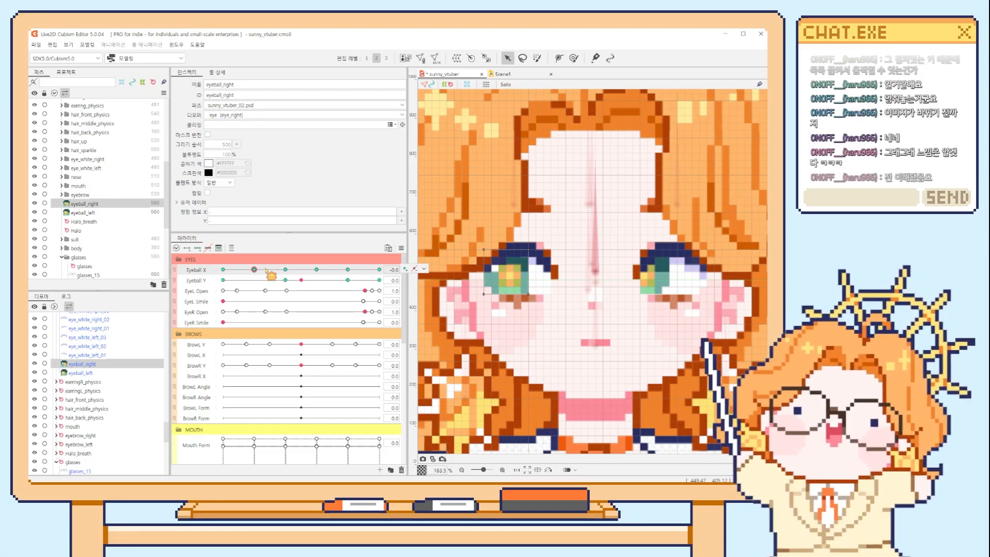
mouse_move(268, 270)
mouse_down()
mouse_move(380, 272)
mouse_move(247, 268)
mouse_move(365, 275)
mouse_up()
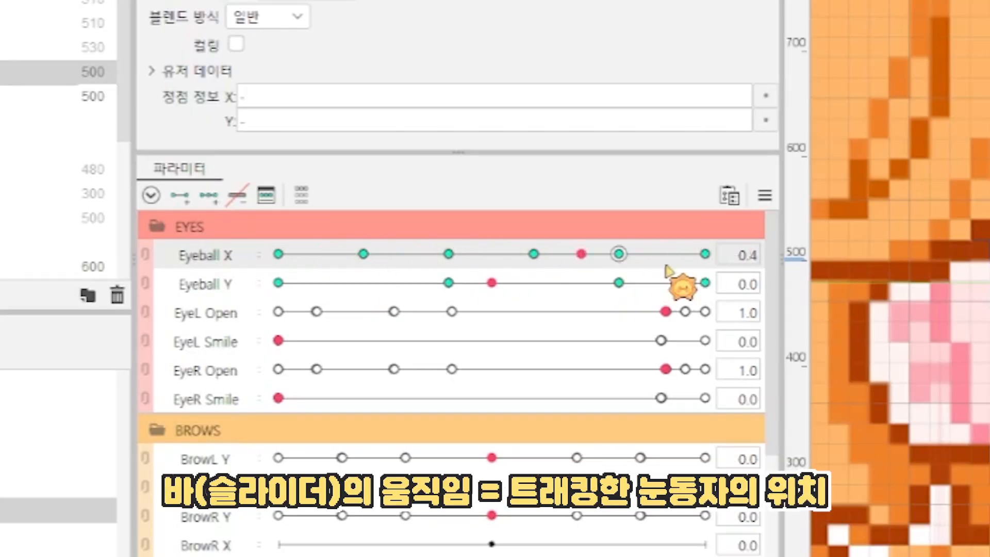
drag(666, 266, 312, 252)
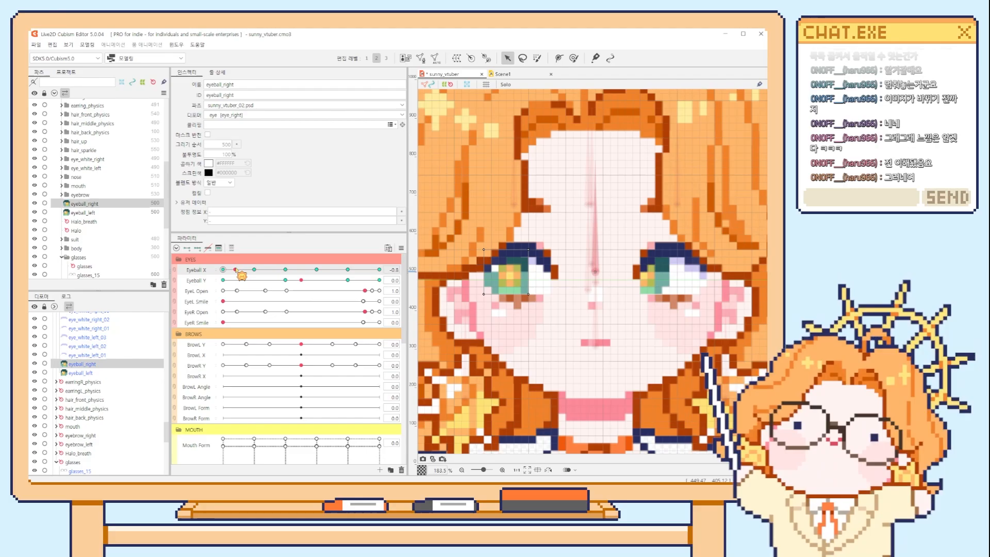
drag(241, 276, 228, 278)
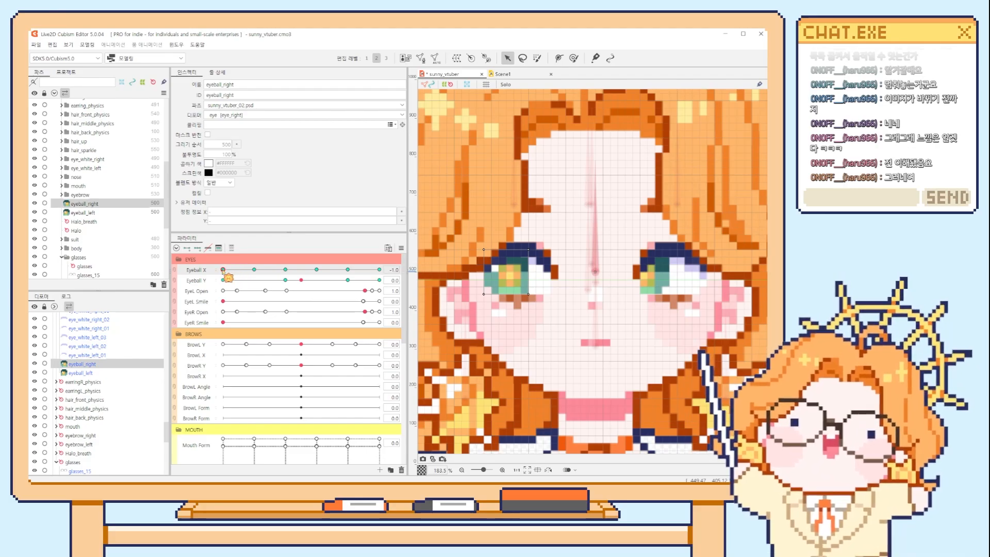
drag(249, 272, 392, 267)
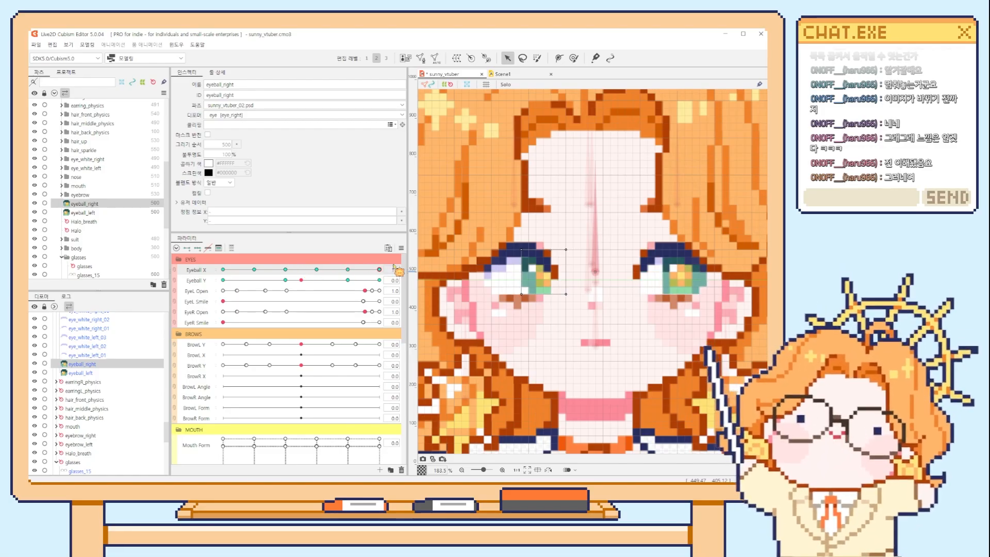
drag(381, 269, 252, 272)
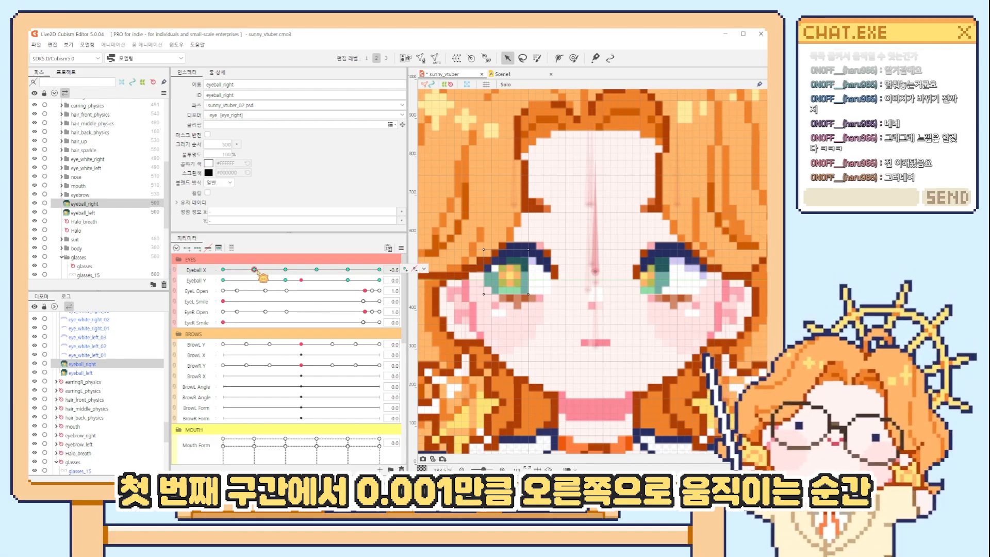
Compare eyeball_right just past -0.6 and near the centre of Eyeball X, then enlarge the eye to check its alignment with the pixel grid.
drag(265, 277, 265, 277)
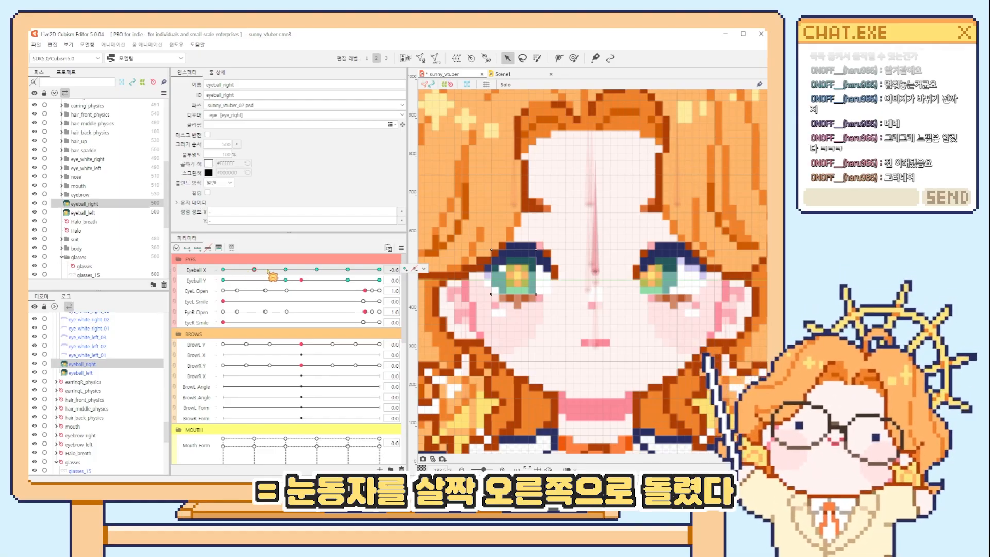
mouse_move(254, 269)
mouse_down()
mouse_move(242, 269)
mouse_move(259, 270)
mouse_up()
click(423, 268)
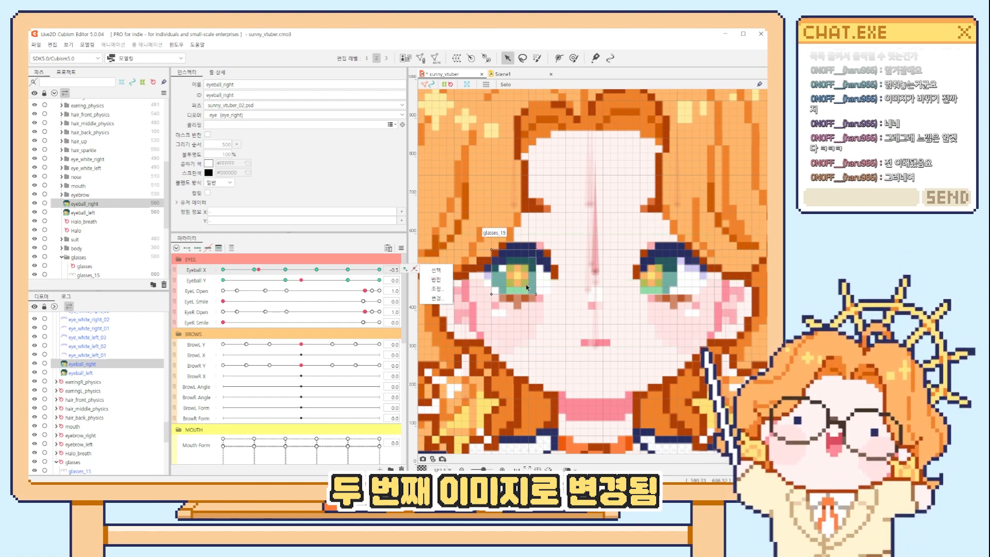
drag(259, 270, 304, 273)
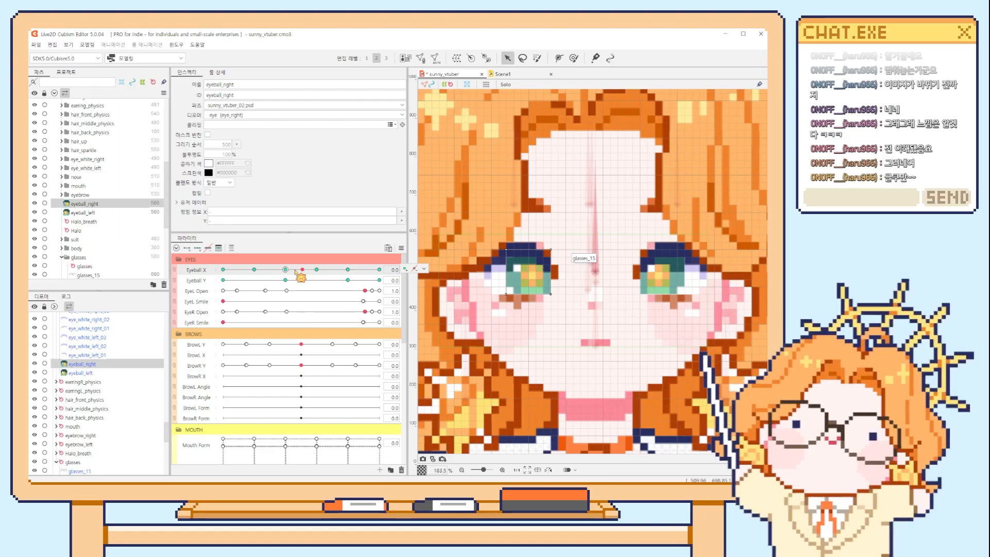
click(268, 270)
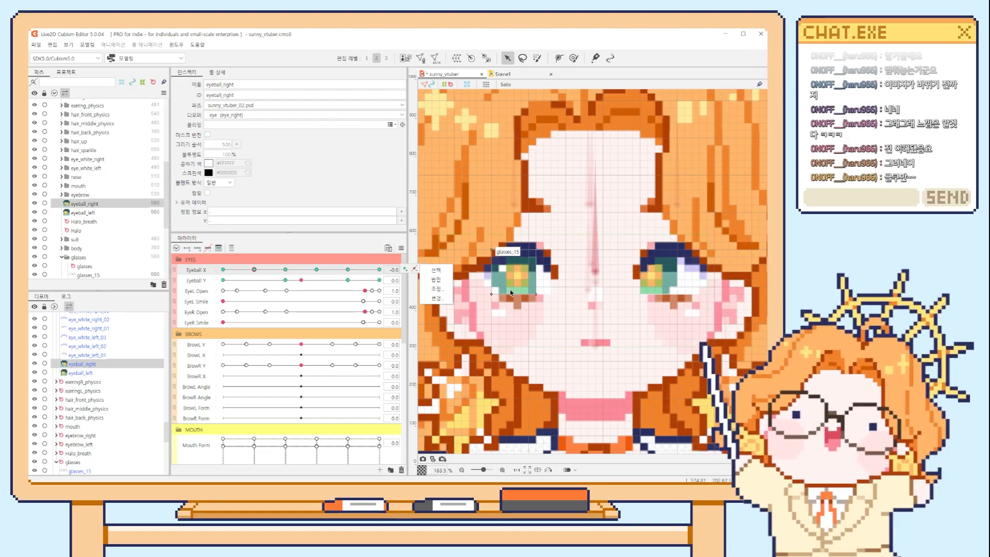
scroll(509, 290, up, 2)
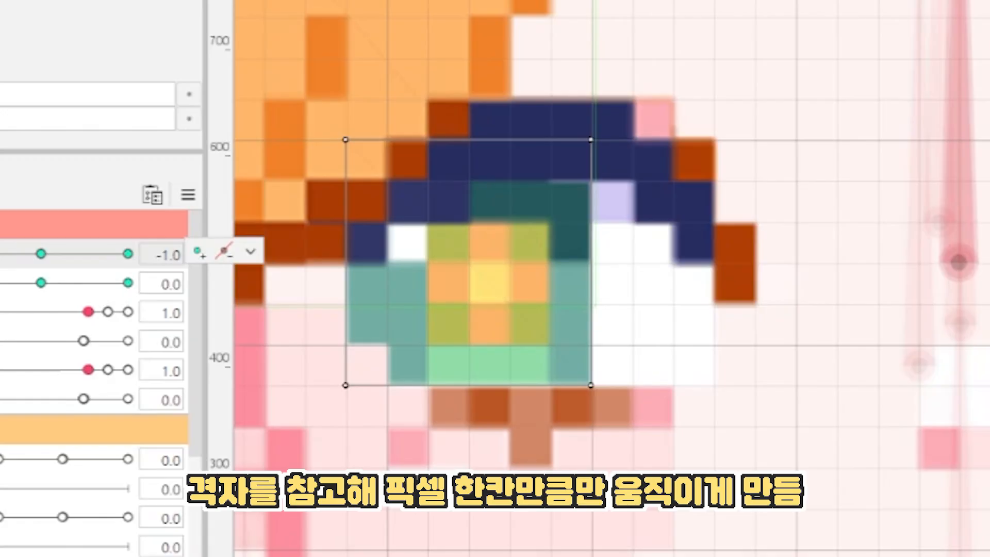
Move Eyeball X to -0.6, combine it with Eyeball Y, and go to the combined key at Y 0.6 for eyeball_right.
drag(0, 254, 1, 253)
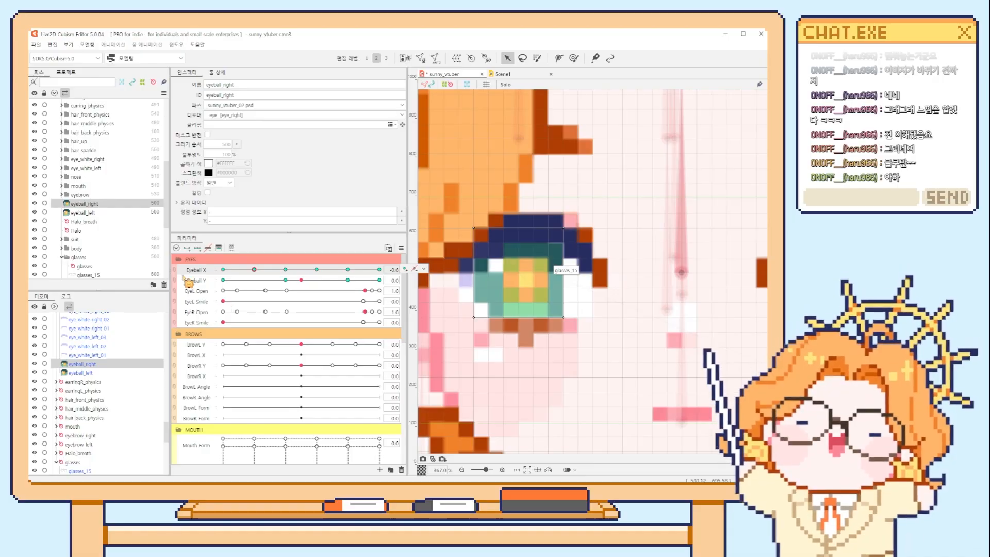
click(175, 270)
click(223, 279)
click(255, 280)
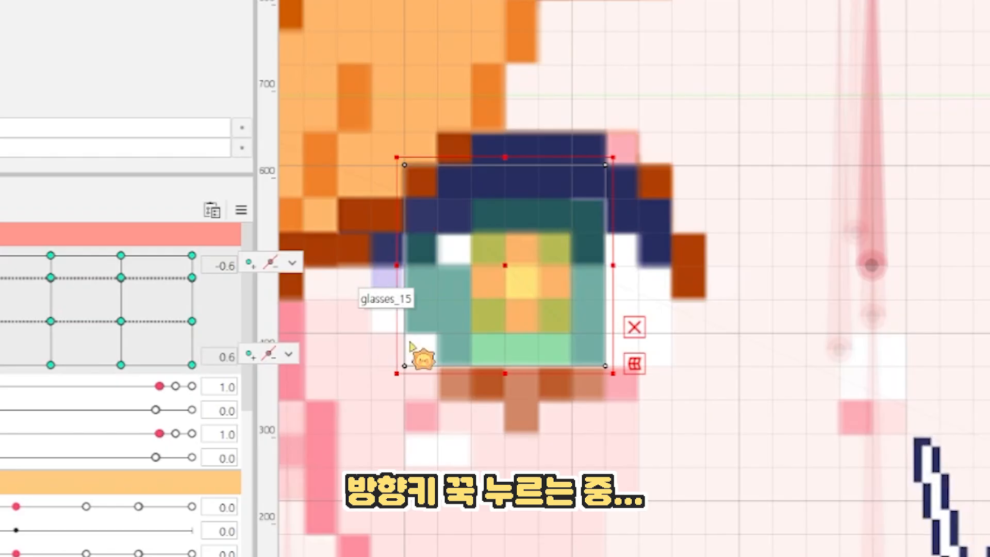
Try nudging eyeball_right sideways along the pixel grid at this key, and undo the nudging.
key(Left)
key(Left)
key(Left)
key(Left)
key(Left)
key(Left)
key(Left)
key(Left)
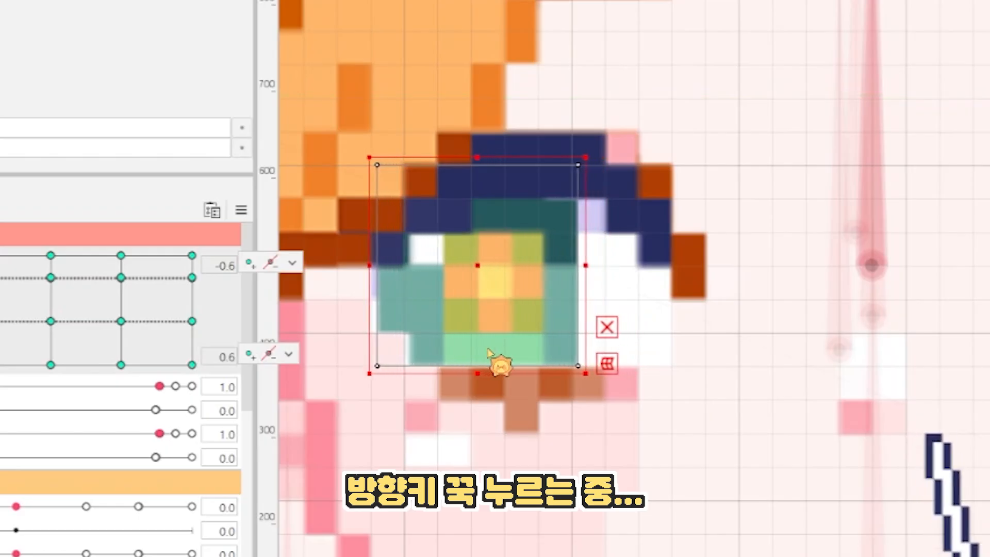
key(Right)
key(Right)
key(Right)
key(Right)
key(Right)
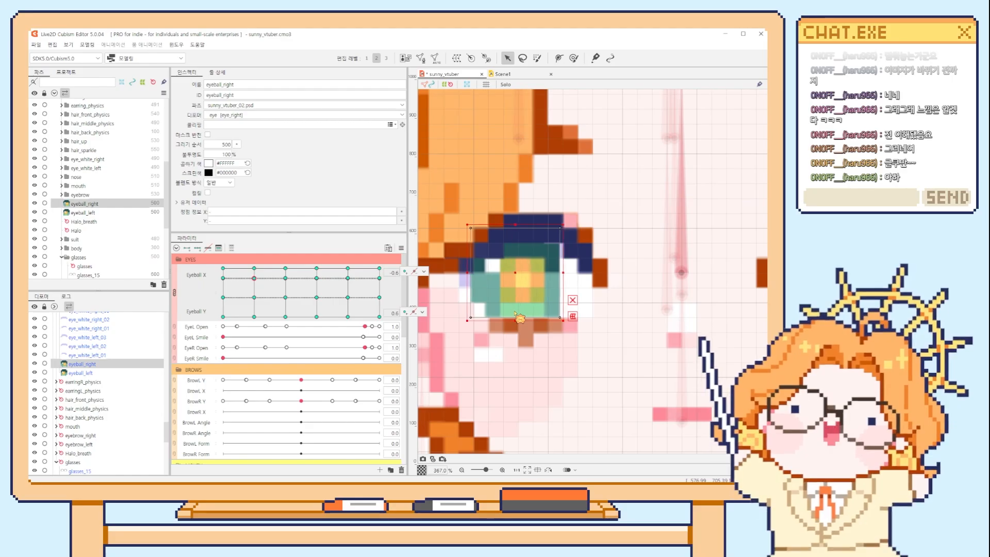
key(Right)
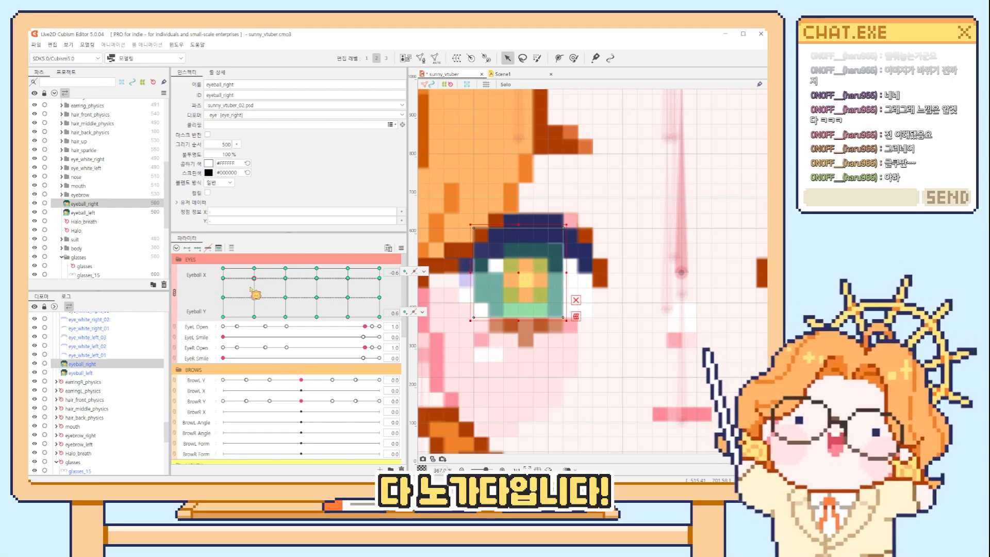
key(ctrl+z)
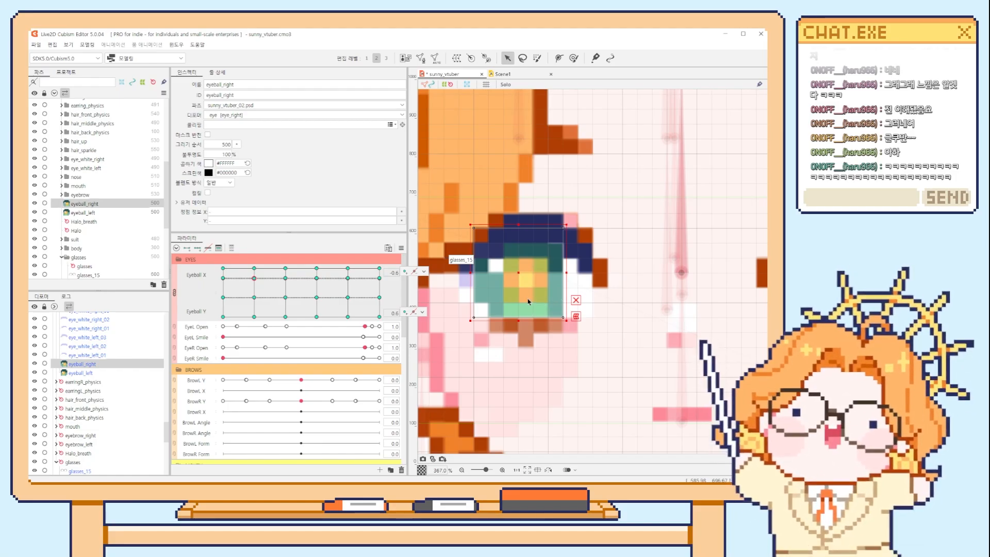
Separate Eyeball X and Eyeball Y, sweep each slider to examine the pupils, and return both to about 0.
click(175, 292)
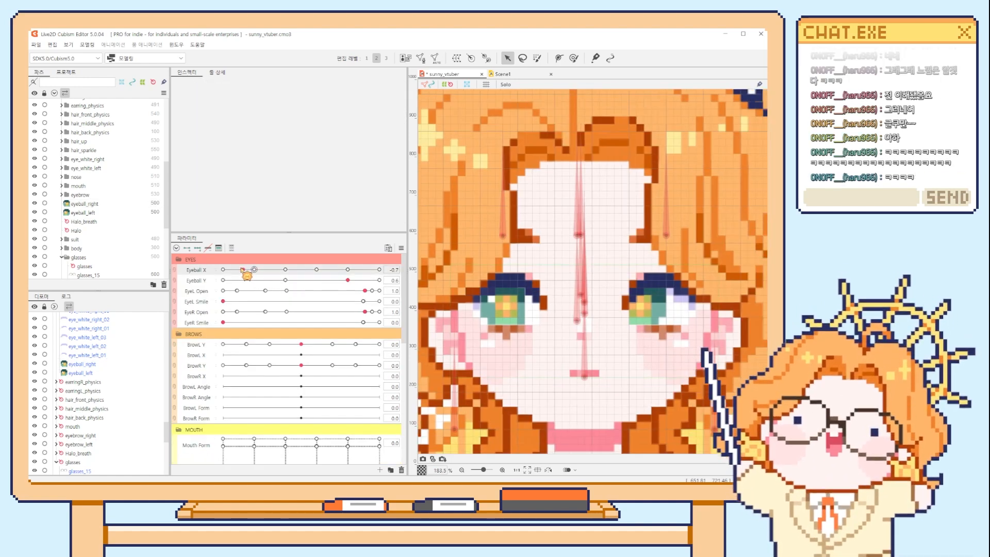
drag(242, 269, 359, 280)
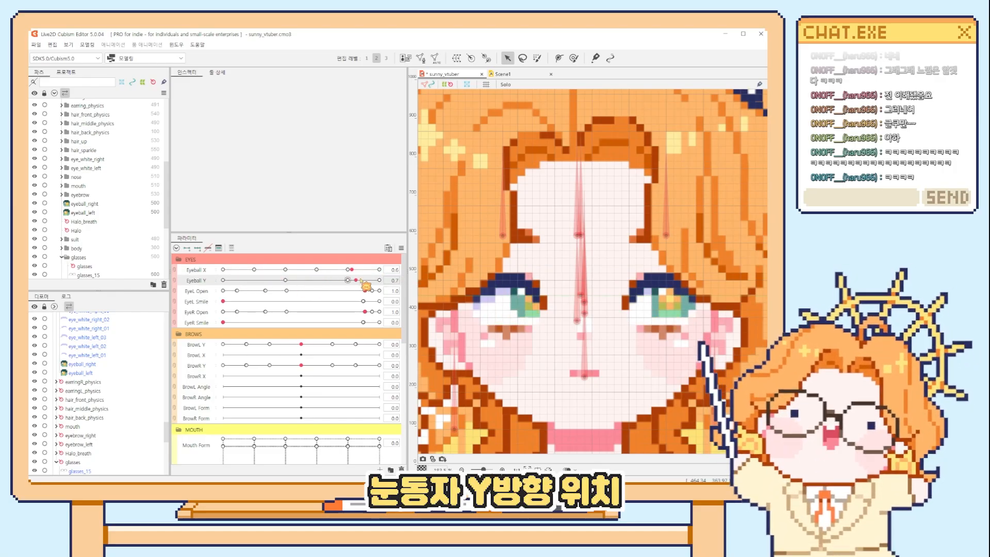
click(299, 269)
mouse_move(300, 280)
mouse_down()
mouse_move(270, 281)
mouse_move(369, 280)
mouse_move(256, 281)
mouse_move(398, 280)
mouse_move(229, 282)
mouse_move(376, 281)
mouse_move(258, 282)
mouse_move(360, 287)
mouse_move(265, 283)
mouse_move(359, 283)
mouse_move(302, 283)
mouse_up()
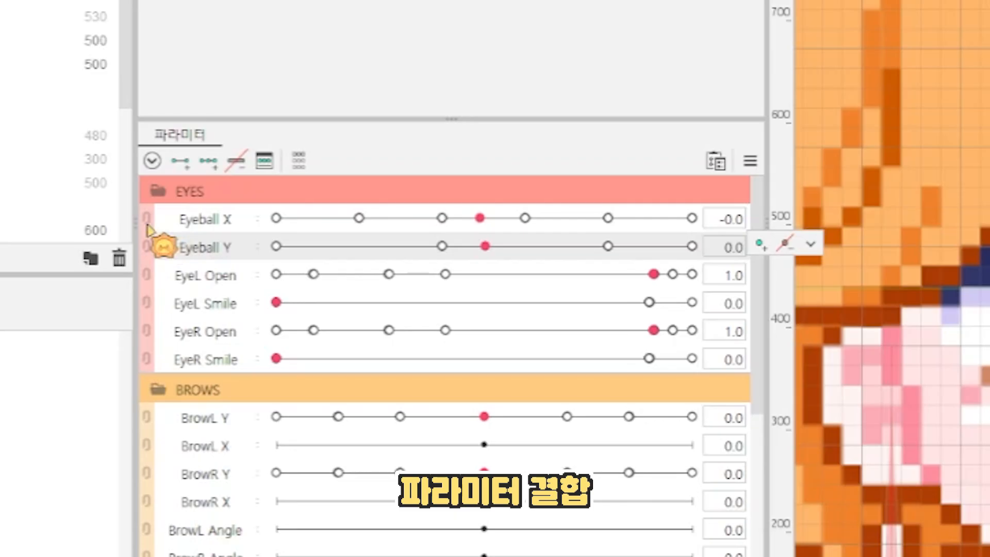
Combine Eyeball X and Eyeball Y into one grid and move its point around to examine the pupils on both axes.
click(175, 274)
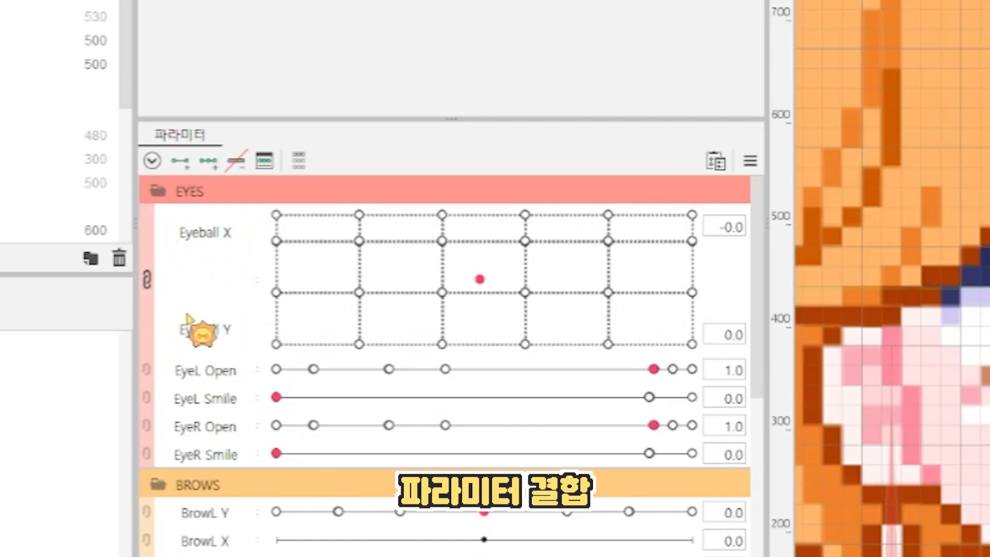
drag(442, 338, 654, 193)
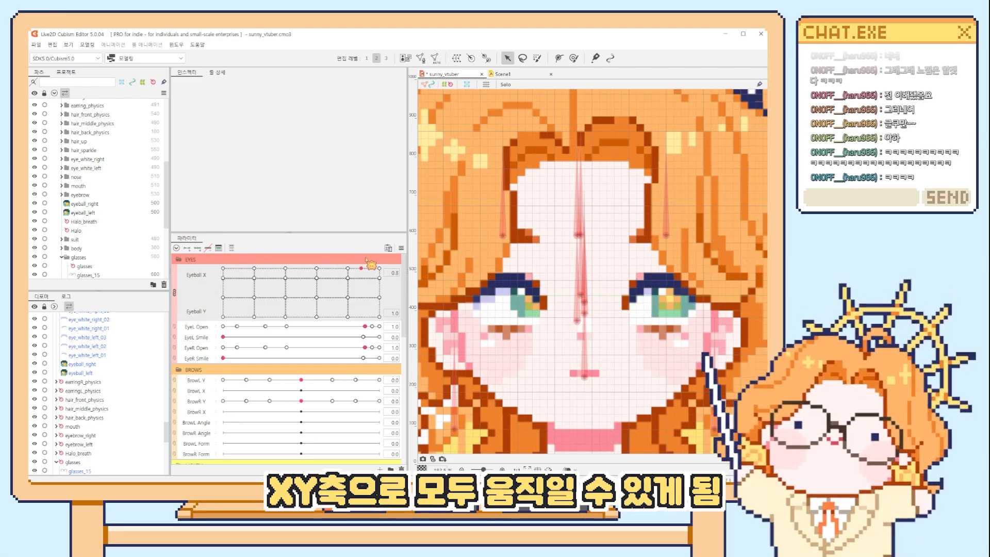
drag(308, 310, 380, 286)
drag(281, 298, 244, 290)
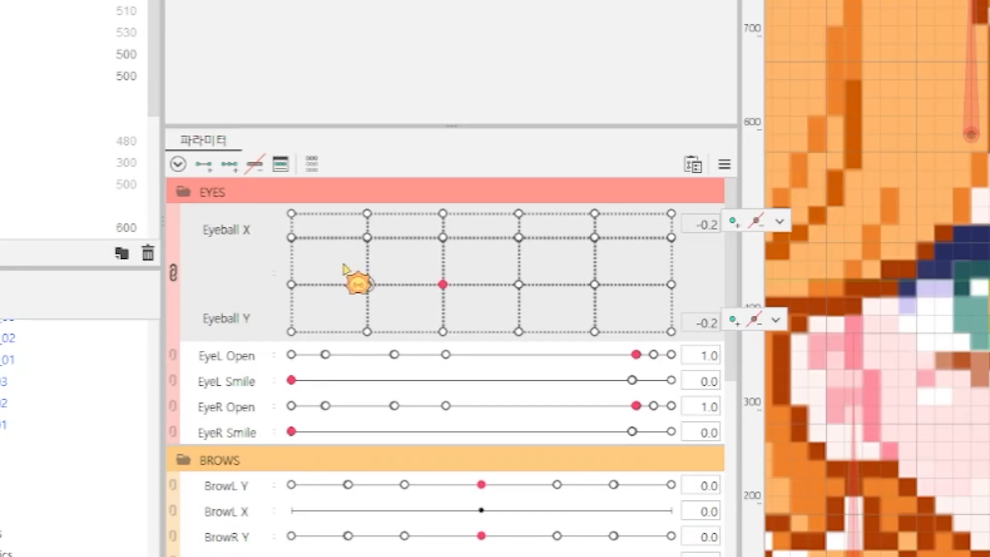
Separate Eyeball X and Eyeball Y, recombine them, and move the point across the cells of the grid.
click(174, 272)
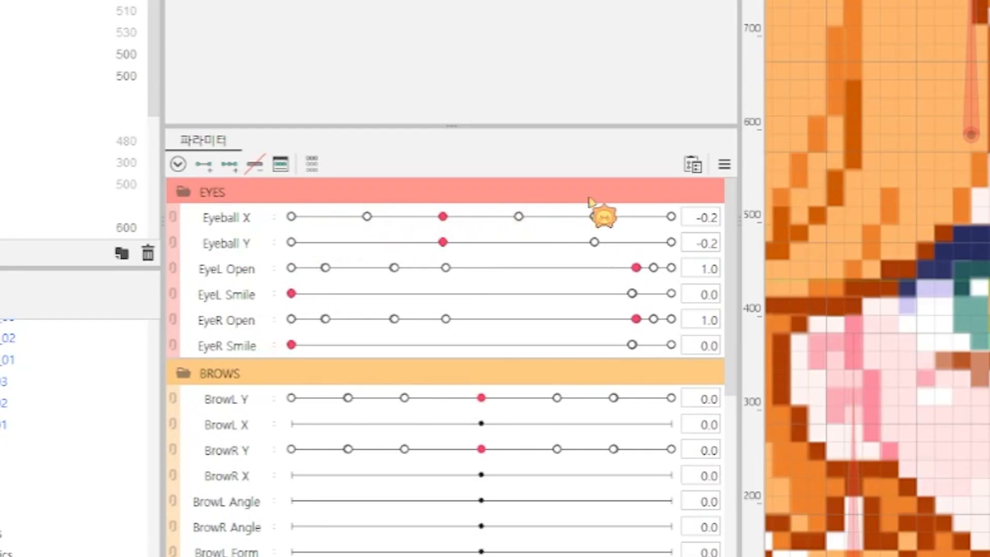
click(173, 243)
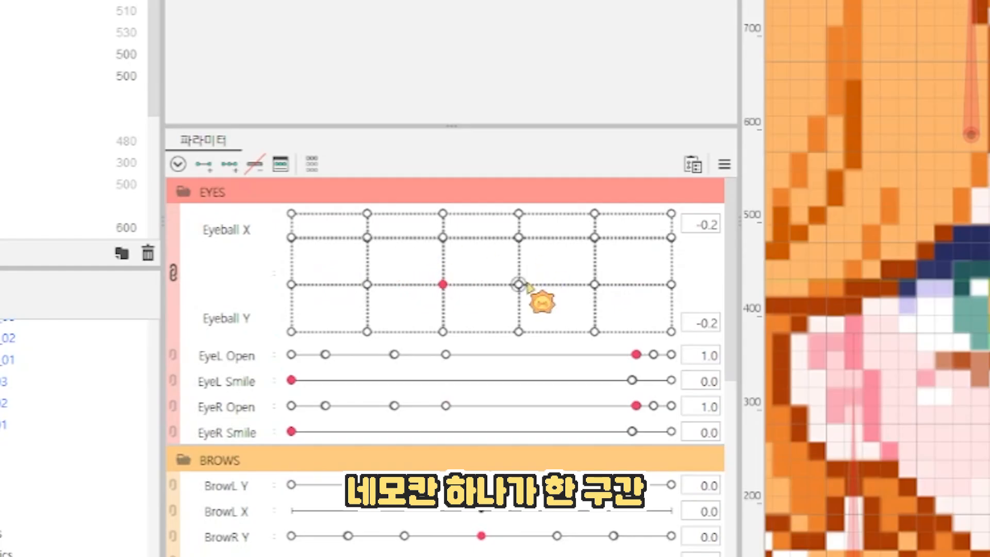
drag(343, 232, 612, 222)
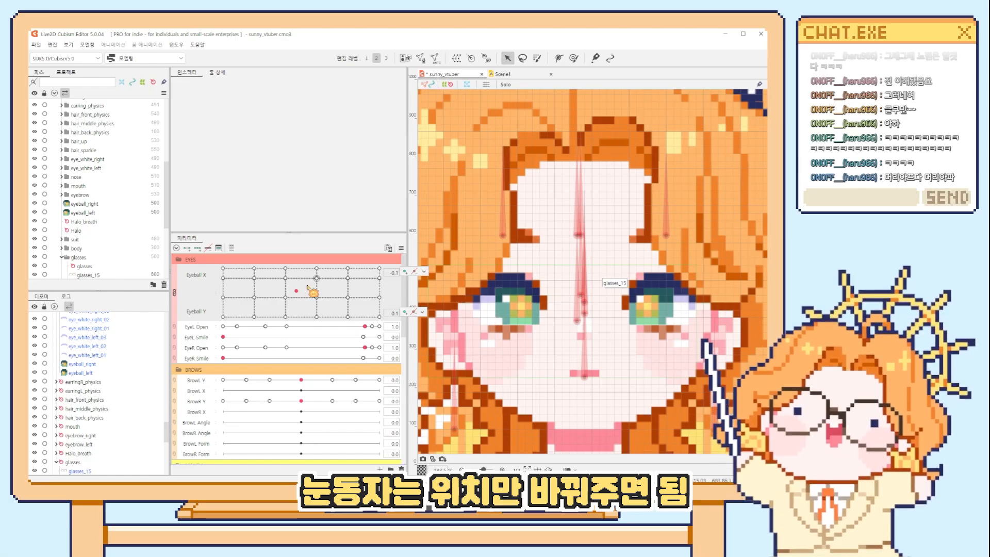
Compare the pupils in different grid cells by moving Eyeball Y between about 0.8 and -0.9, and on to X 0.8, Y -0.7.
mouse_move(272, 285)
mouse_down()
mouse_move(301, 292)
mouse_move(230, 290)
mouse_move(264, 288)
mouse_up()
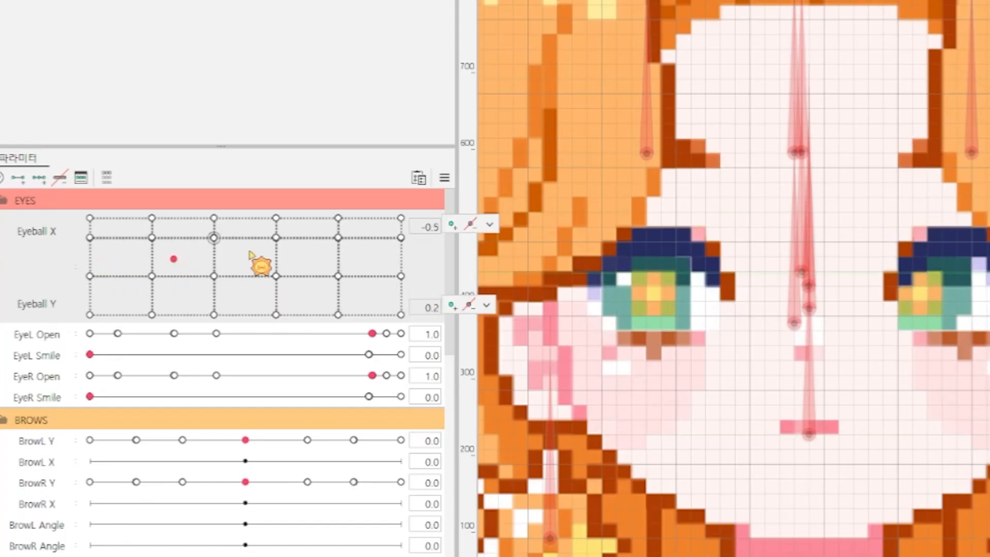
drag(250, 253, 245, 229)
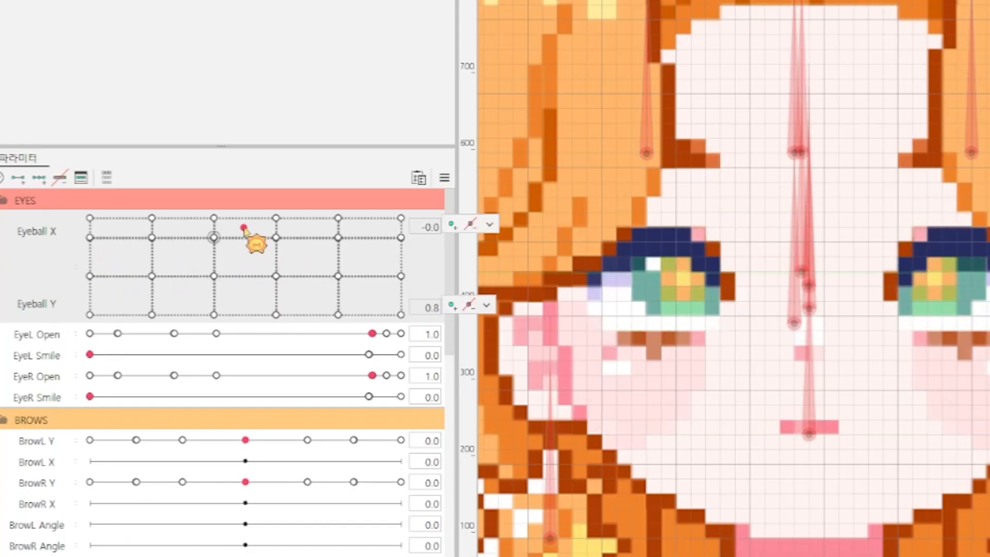
drag(175, 230, 246, 310)
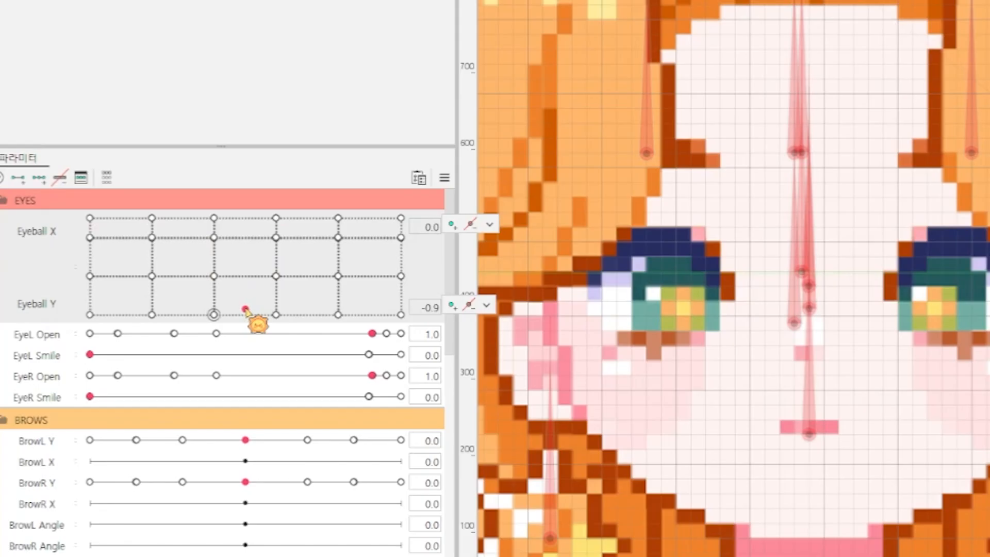
drag(179, 301, 272, 304)
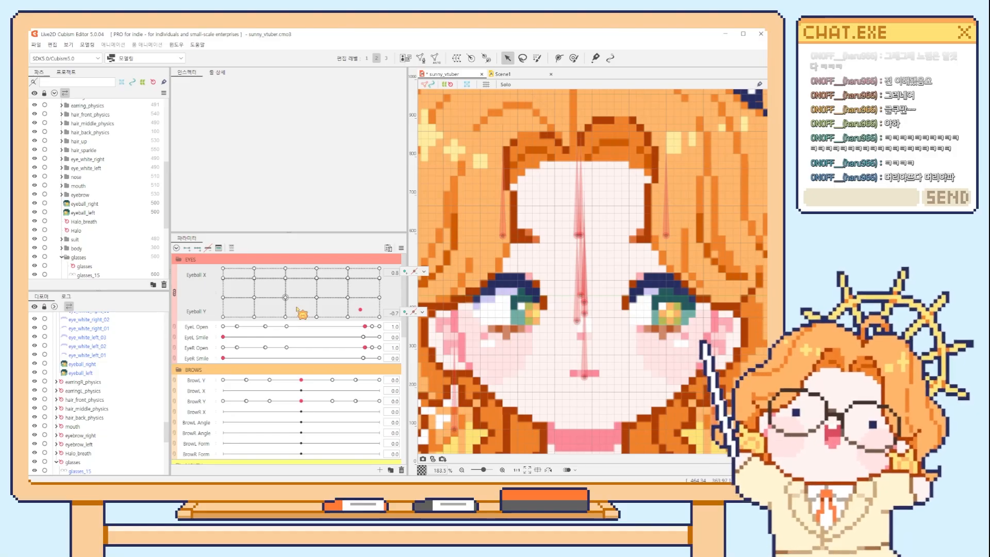
Examine the four corner keys of the lowest centre cell, including X 0.2, Y -1.0, and move the point inside that cell.
click(233, 299)
drag(310, 302, 293, 313)
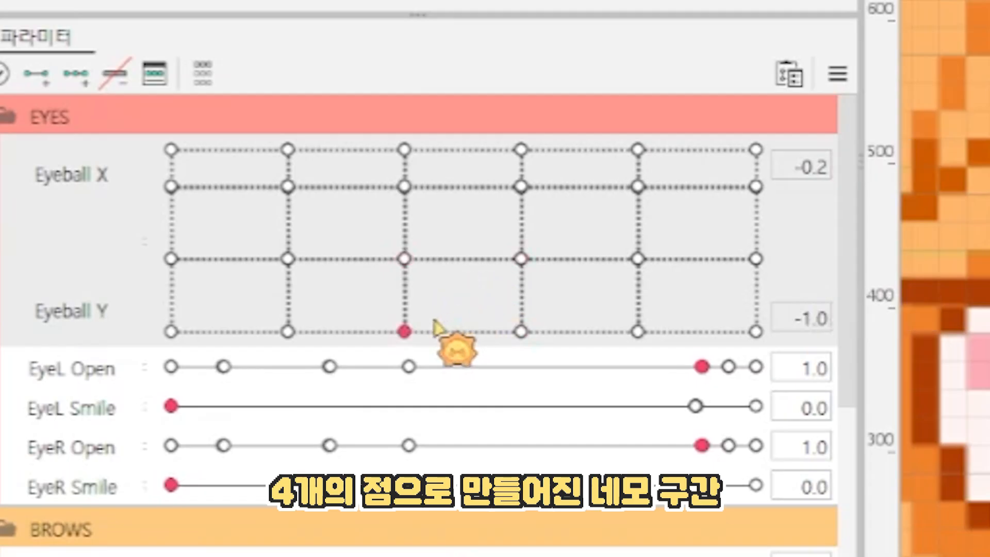
drag(433, 322, 453, 310)
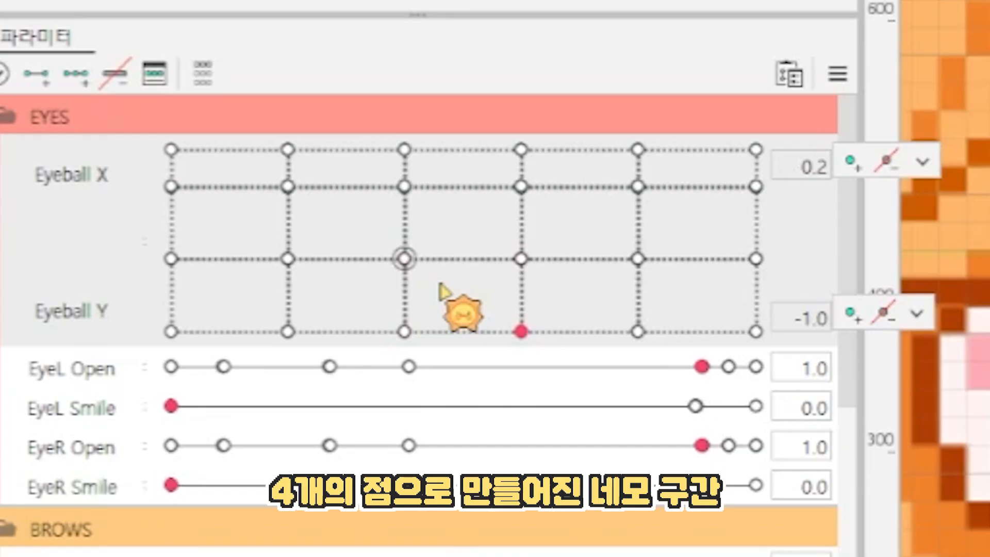
click(405, 330)
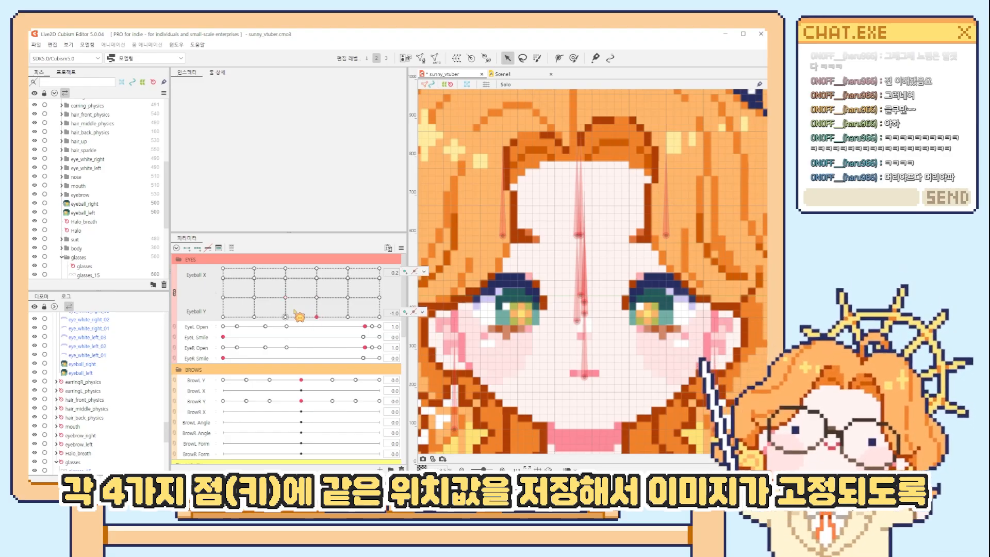
click(422, 312)
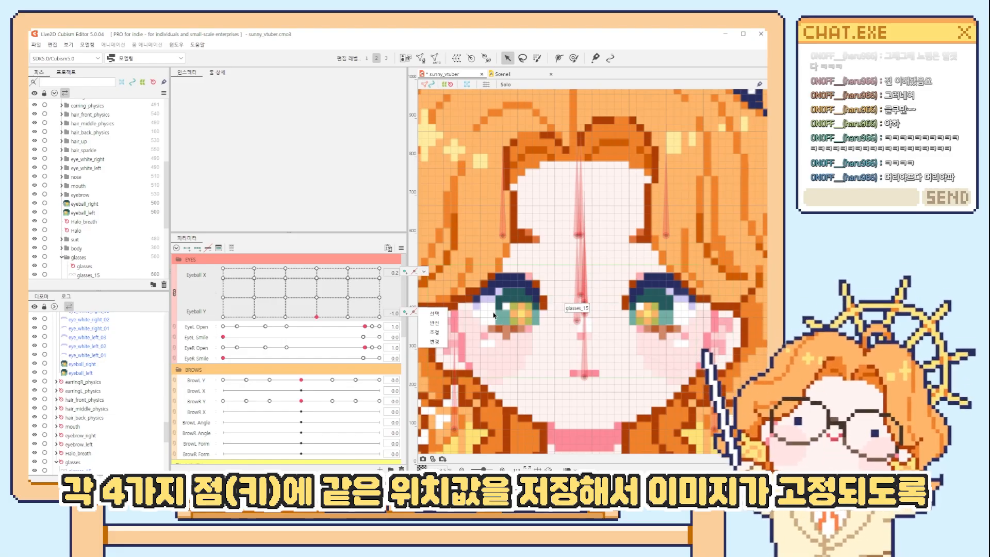
drag(316, 317, 309, 310)
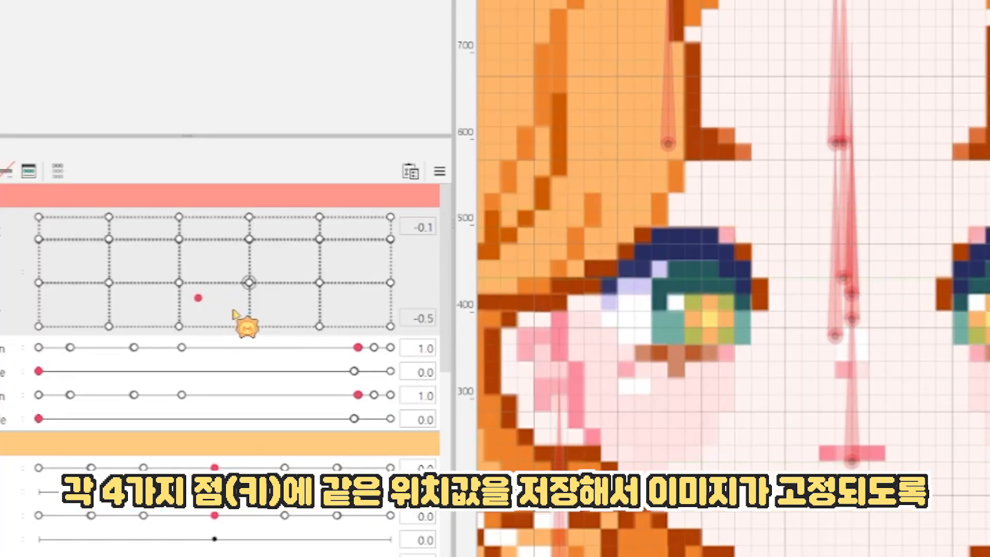
mouse_move(233, 310)
mouse_down()
mouse_move(212, 315)
mouse_move(196, 304)
mouse_move(233, 304)
mouse_move(206, 300)
mouse_move(225, 305)
mouse_up()
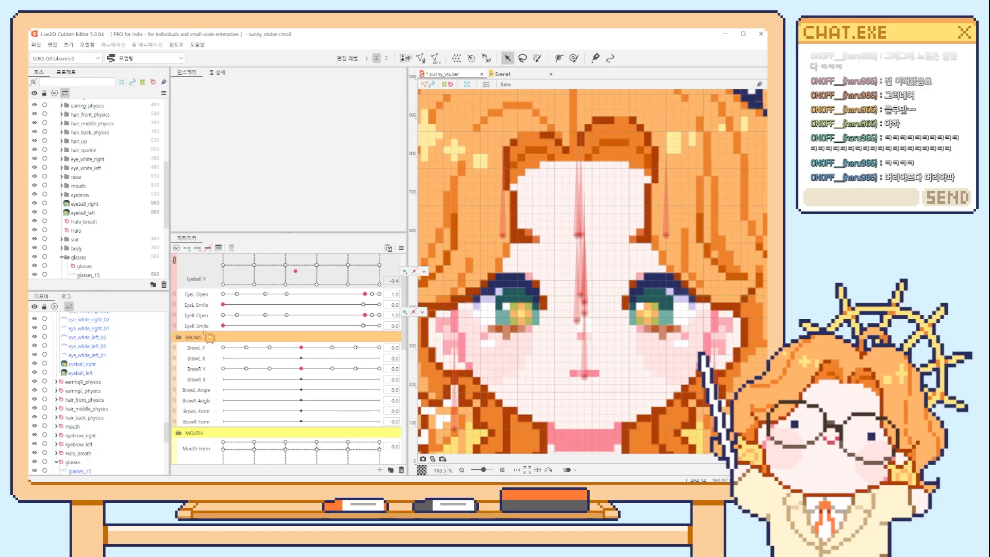
Examine the combined Mouth Form and Mouth Open grid by moving its point through the upper cells and back to the closed mouth.
scroll(225, 329, down, 4)
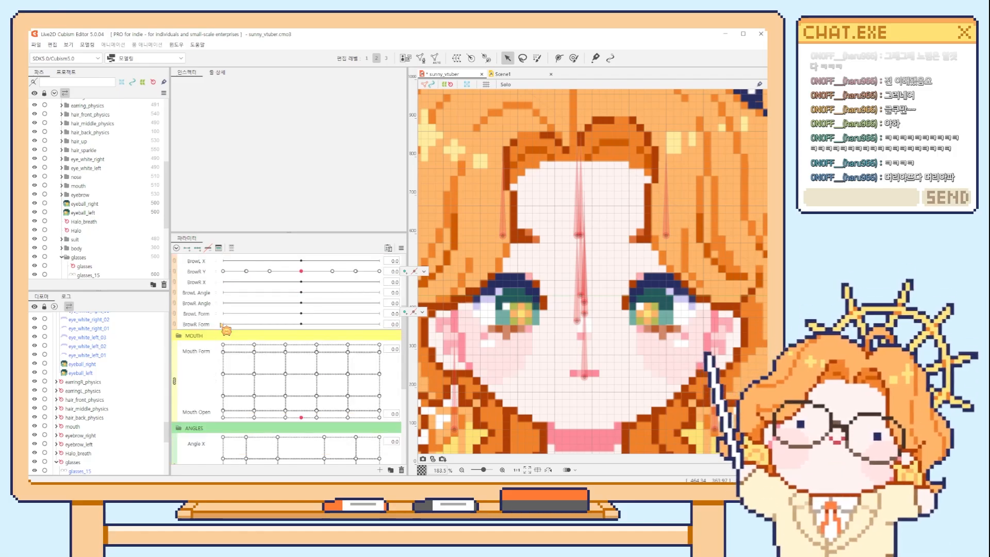
mouse_move(294, 355)
mouse_down()
mouse_move(302, 386)
mouse_move(301, 348)
mouse_up()
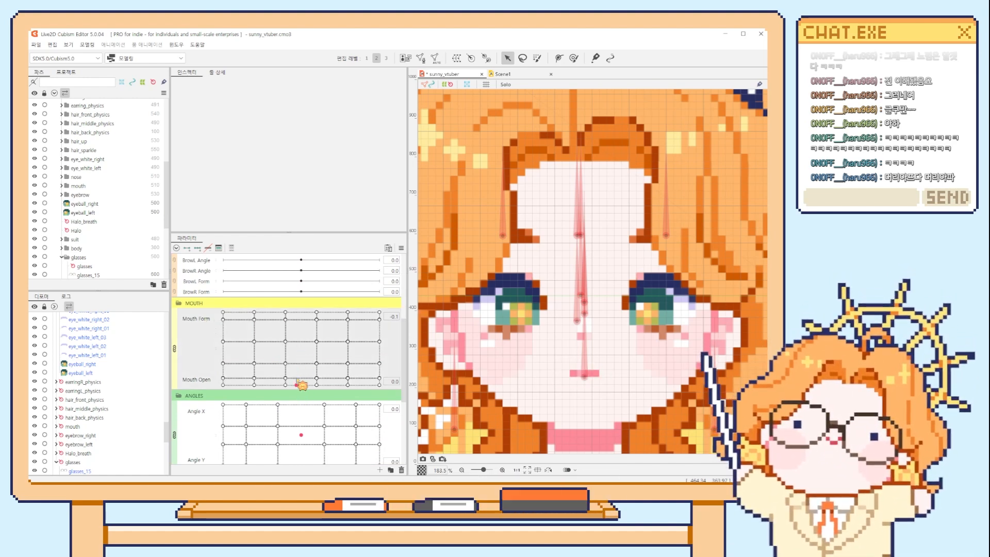
drag(302, 386, 277, 316)
drag(363, 313, 317, 384)
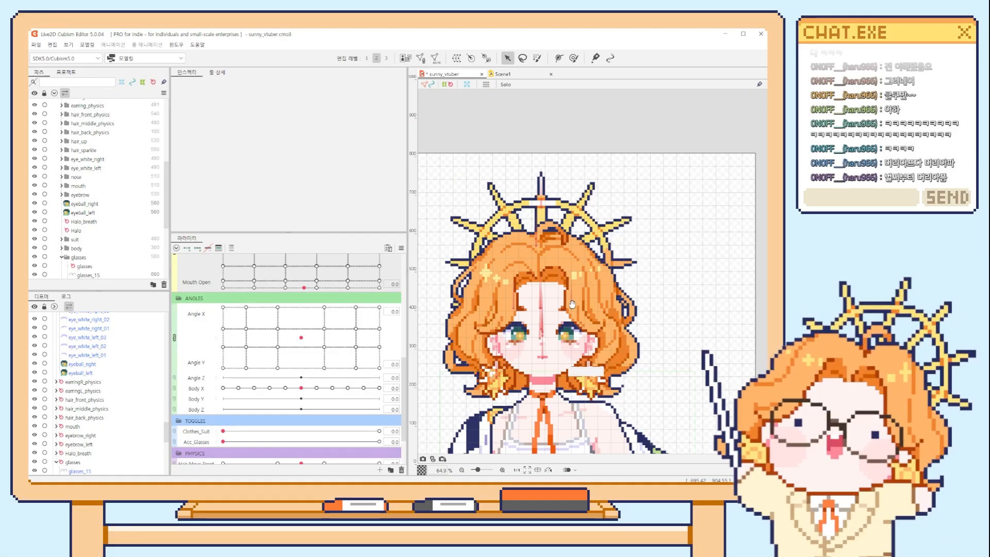
Show the whole head and sweep the Angle X and Angle Y grid through its face directions, ending at X 9.0, Y -9.0.
drag(572, 304, 597, 248)
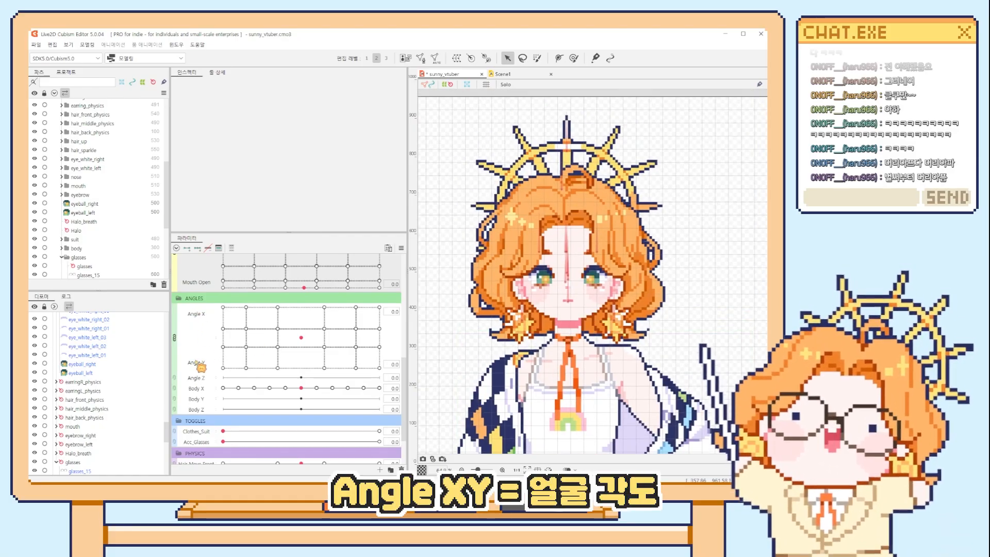
drag(309, 345, 320, 307)
drag(316, 379, 252, 316)
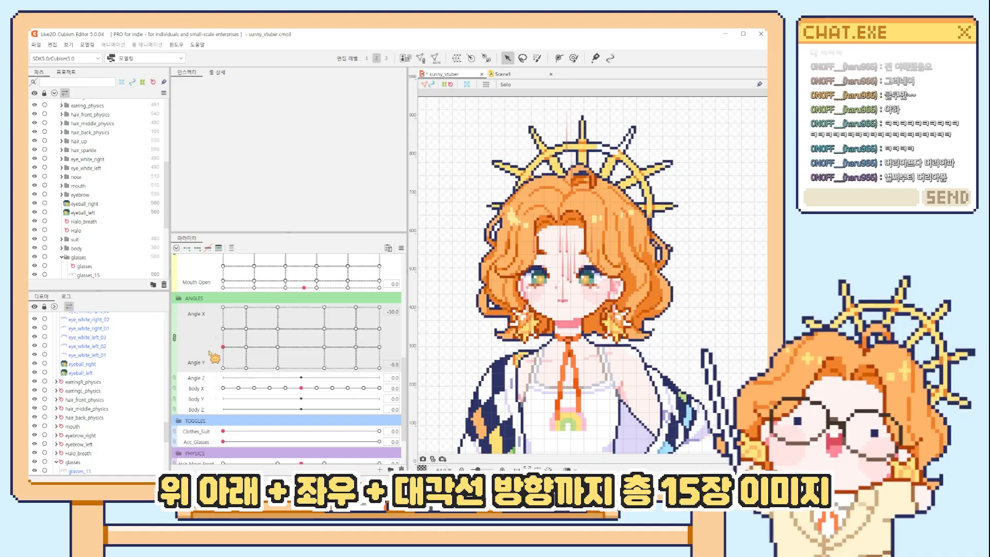
drag(256, 327, 277, 330)
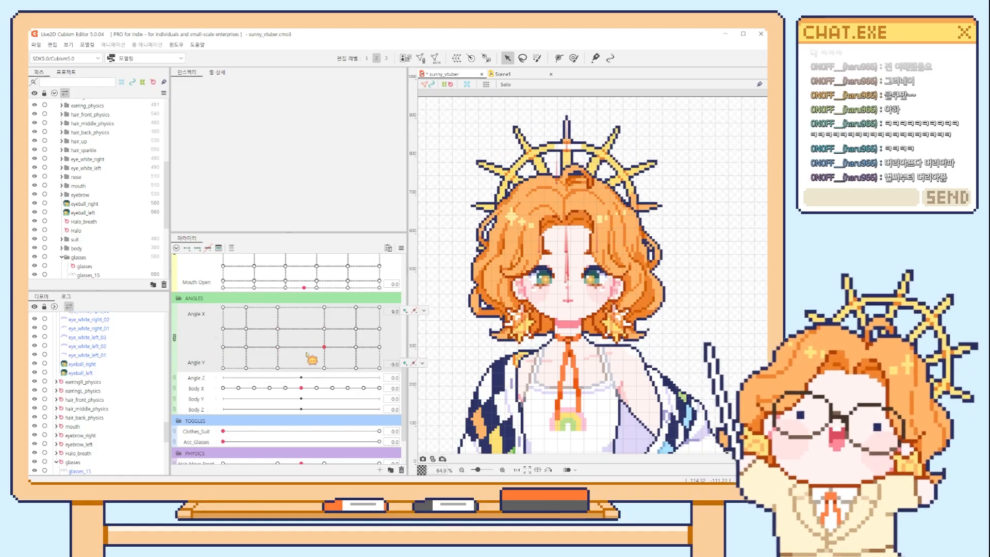
scroll(307, 354, up, 2)
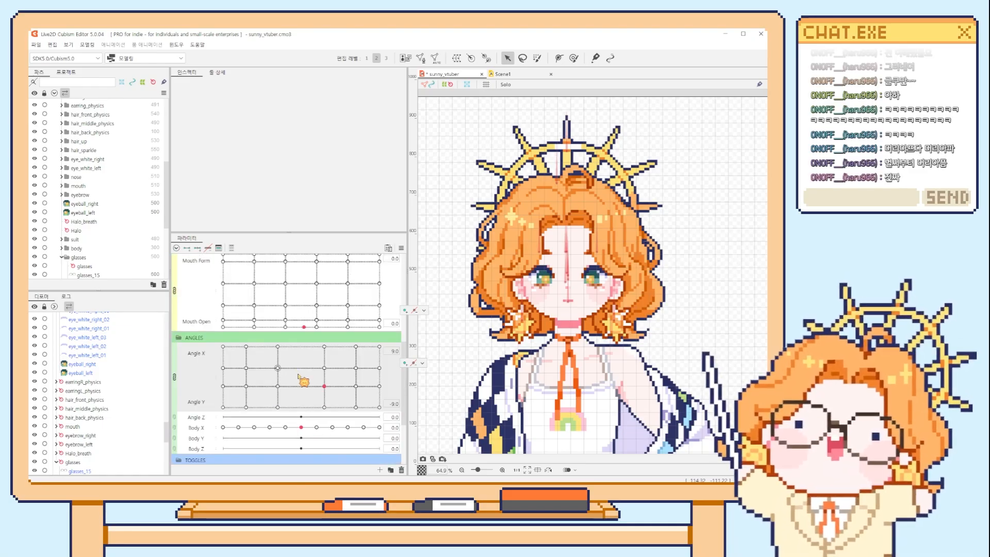
scroll(302, 387, down, 3)
Sweep Body X to about 0.2, briefly combine it with Body Y, and move the separated Body Y slider to check its effect.
mouse_move(302, 362)
mouse_down()
mouse_move(261, 362)
mouse_move(367, 367)
mouse_move(177, 366)
mouse_move(373, 376)
mouse_move(173, 367)
mouse_move(394, 363)
mouse_move(220, 367)
mouse_move(304, 369)
mouse_up()
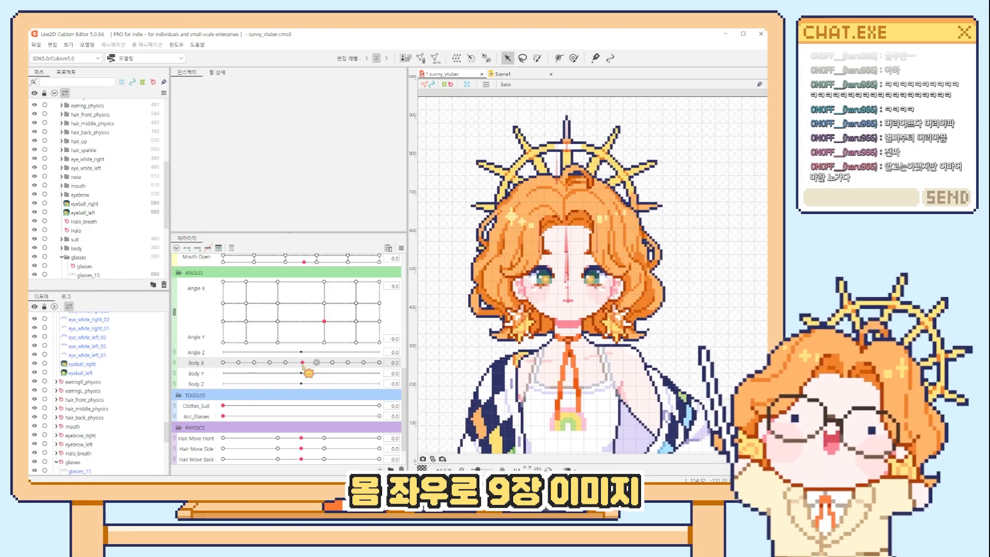
drag(185, 374, 192, 375)
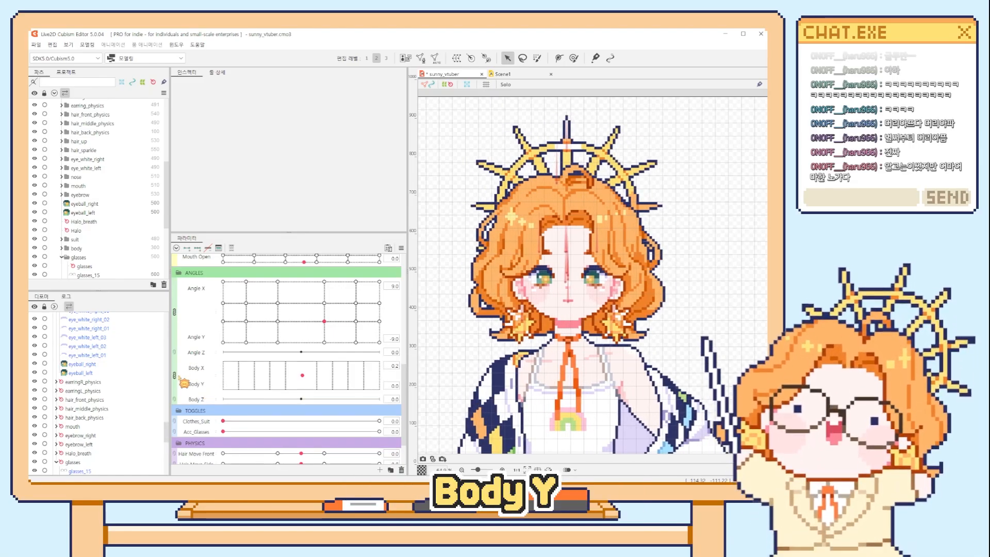
click(176, 376)
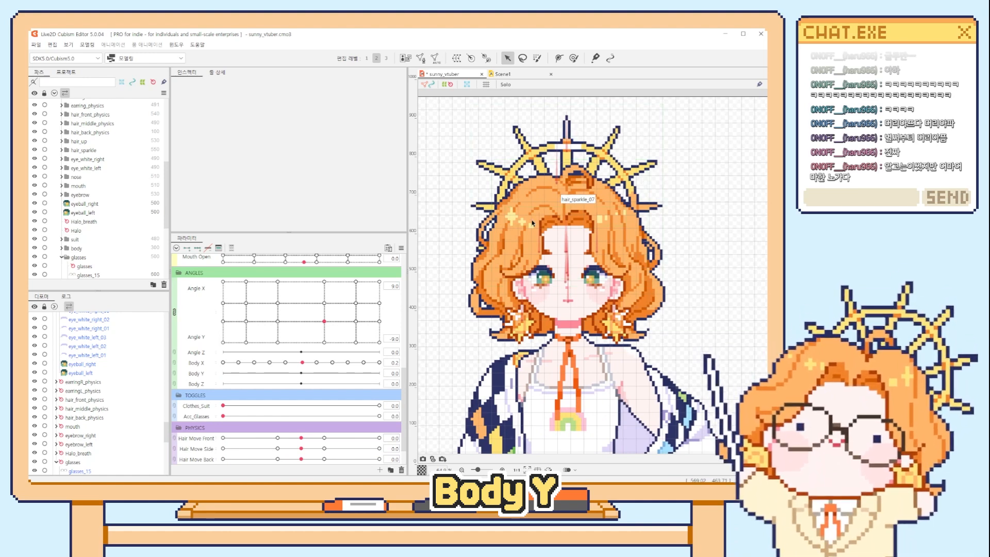
drag(224, 373, 261, 375)
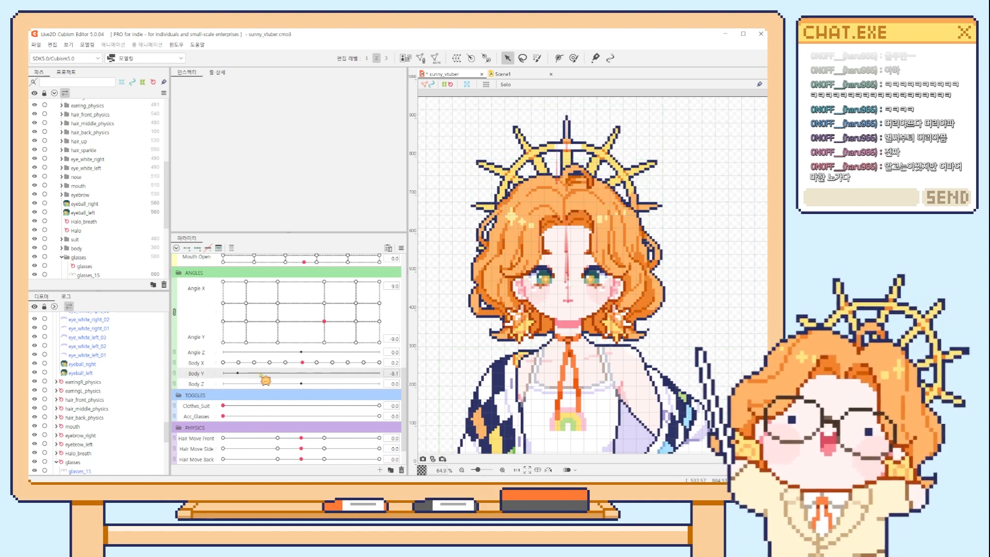
Combine Body X and Body Y, move the point to about X -8.2, Y -1.4, and separate the two parameters again.
click(174, 363)
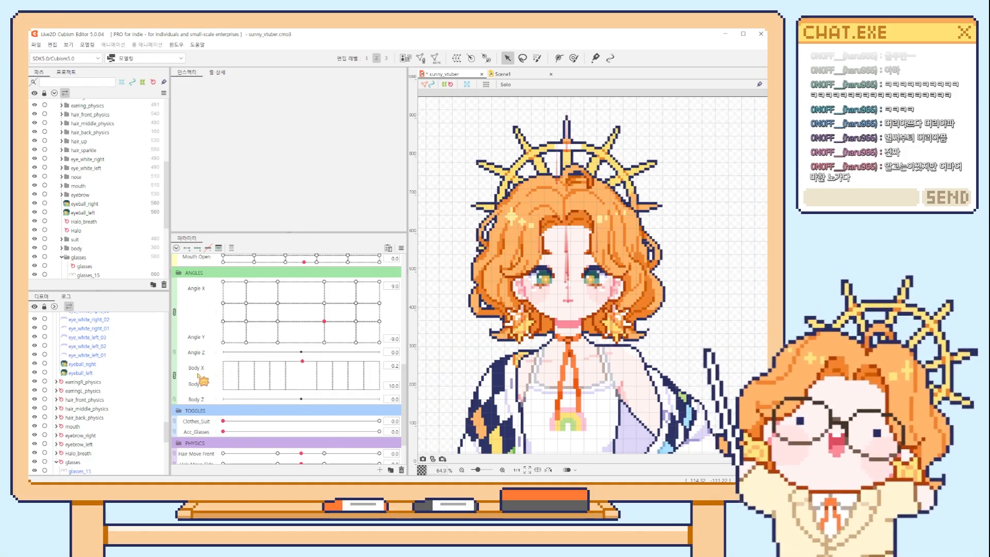
drag(290, 375, 187, 369)
click(175, 375)
Bring the toggle and physics parameters into view and show the full-length character on the canvas.
scroll(289, 392, down, 1)
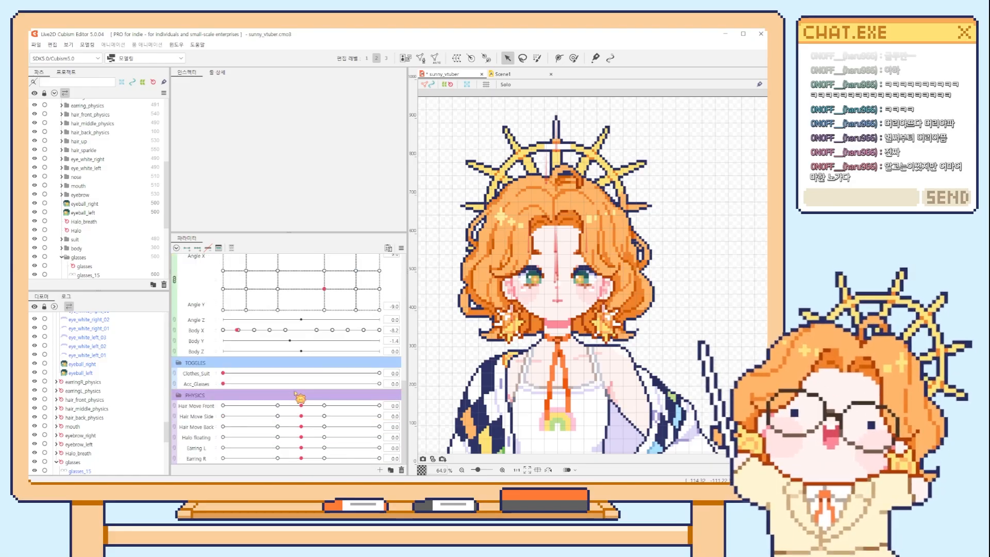
scroll(550, 352, down, 5)
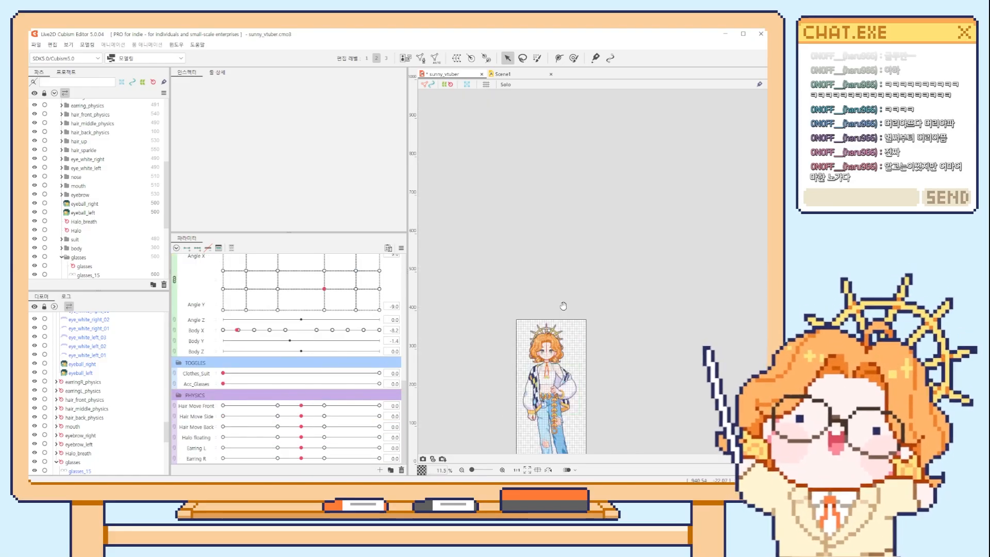
drag(571, 281, 563, 306)
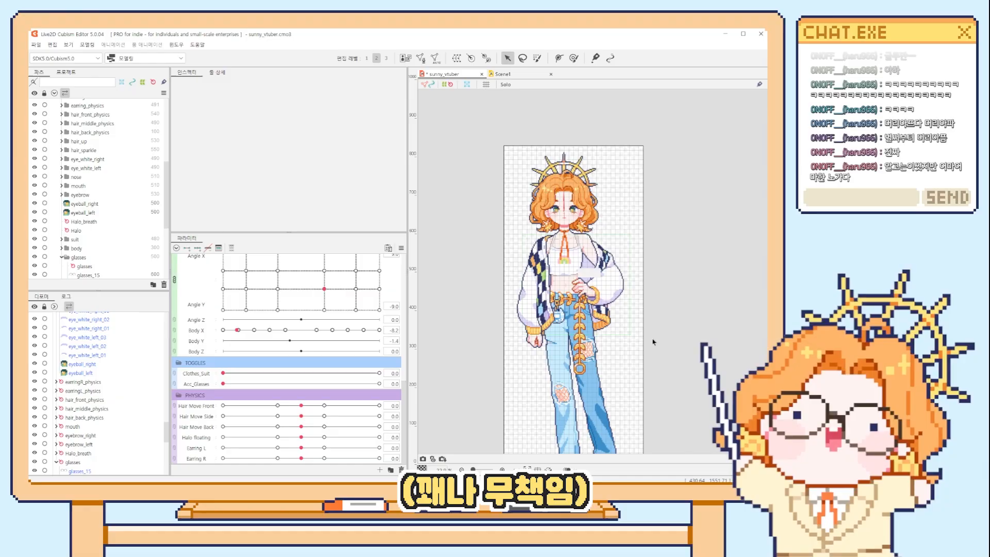
Open the model's physics settings and switch the physics group from Hair_front to Hair_back.
drag(555, 355, 551, 321)
click(87, 44)
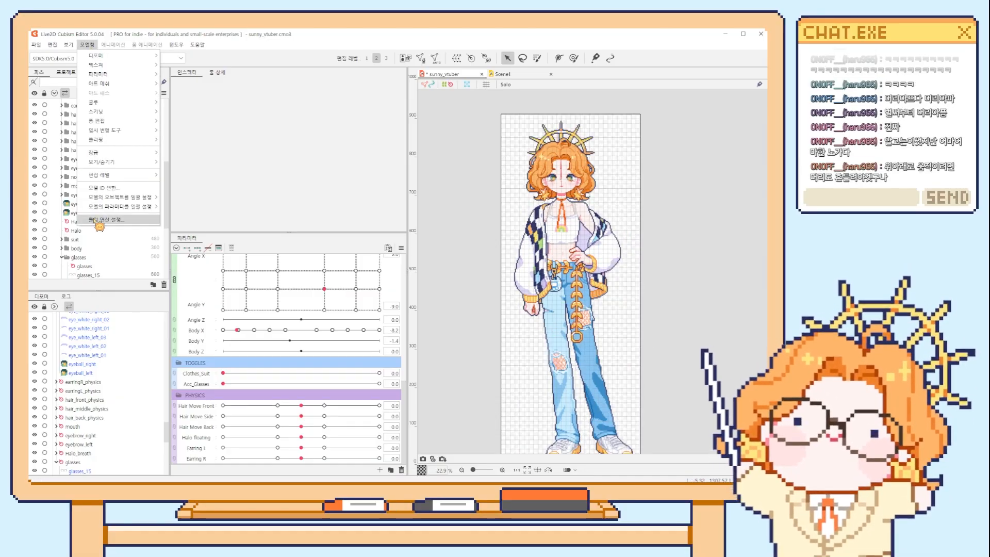
key(Return)
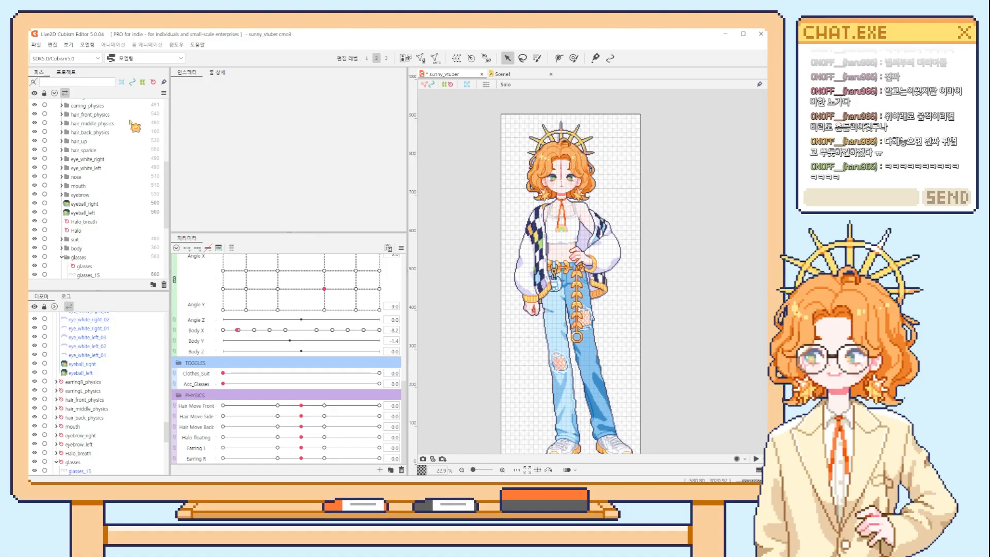
click(88, 45)
click(118, 221)
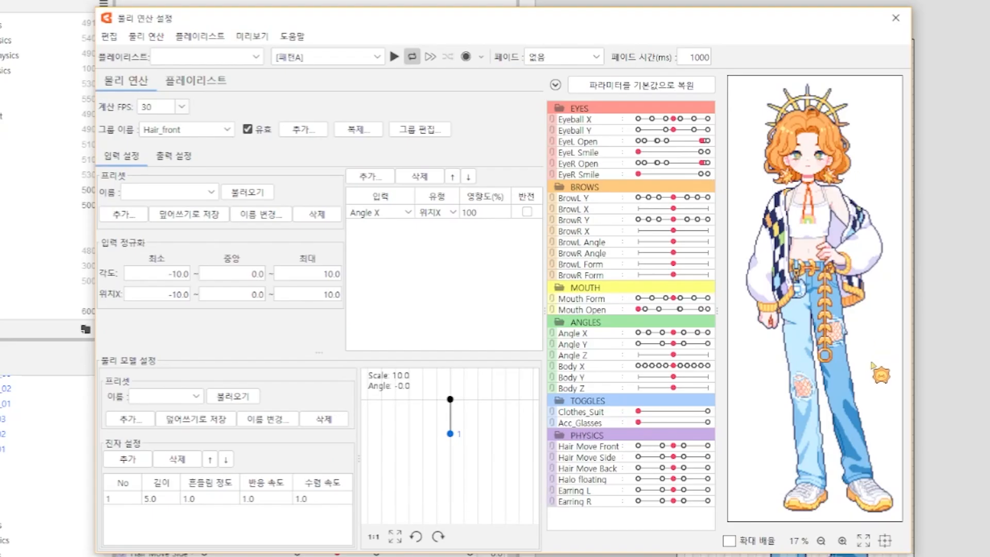
click(175, 129)
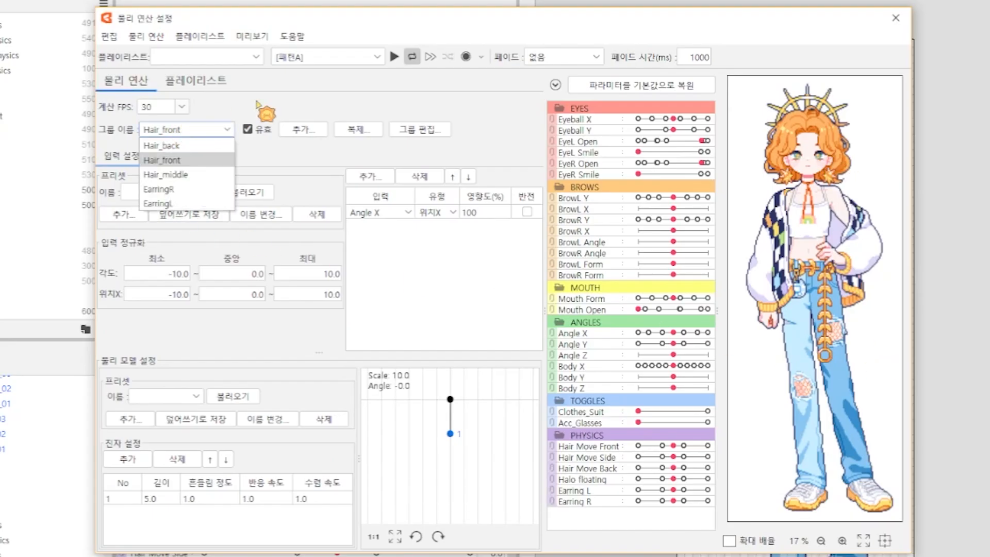
click(162, 145)
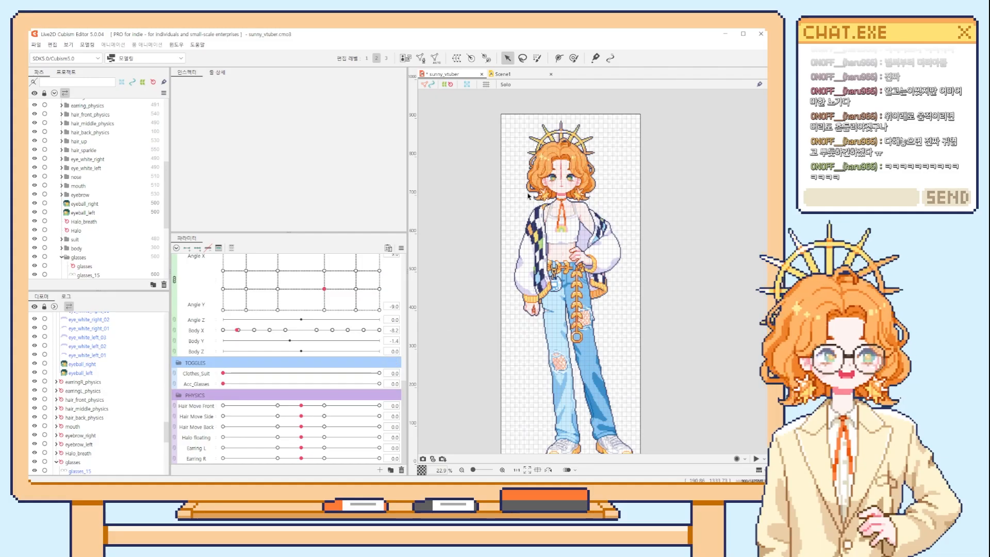
Select the hair_back_right piece and then the hair_back_left piece of the back hair on the canvas.
scroll(532, 177, up, 5)
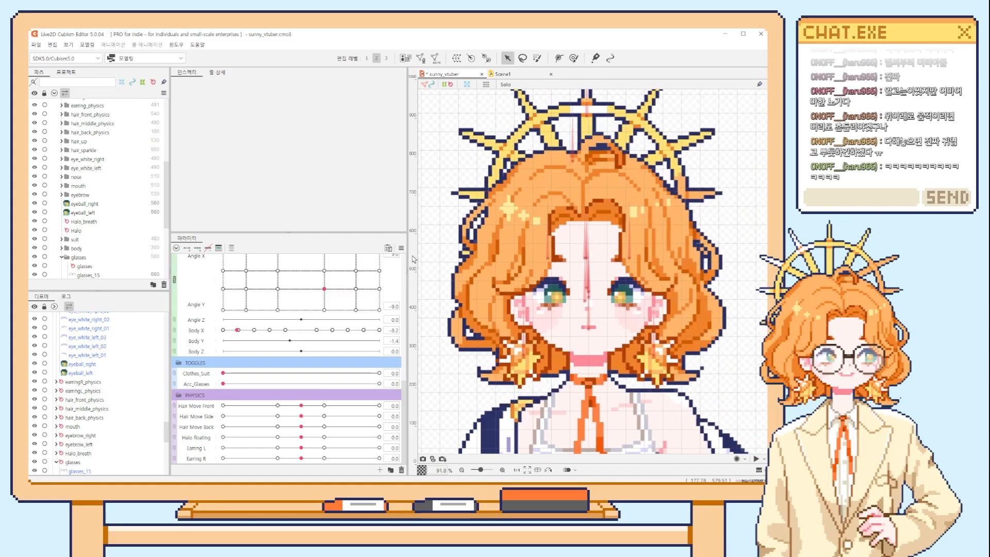
scroll(485, 266, down, 1)
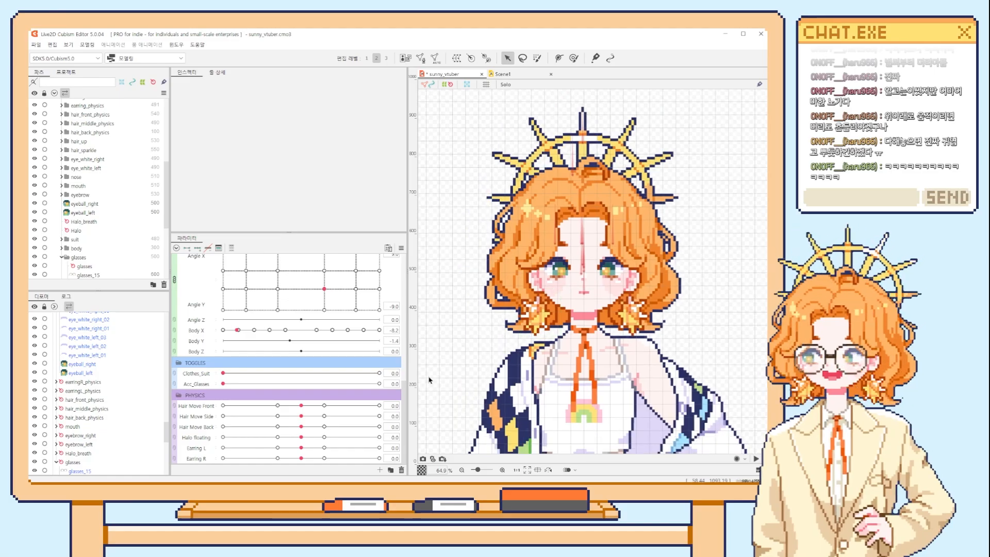
scroll(170, 440, down, 2)
scroll(170, 441, down, 8)
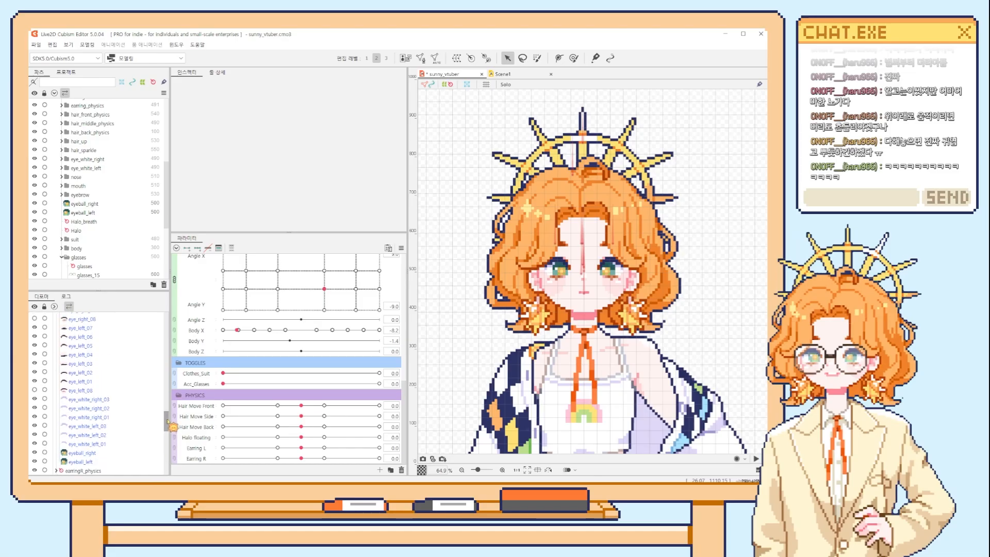
click(485, 272)
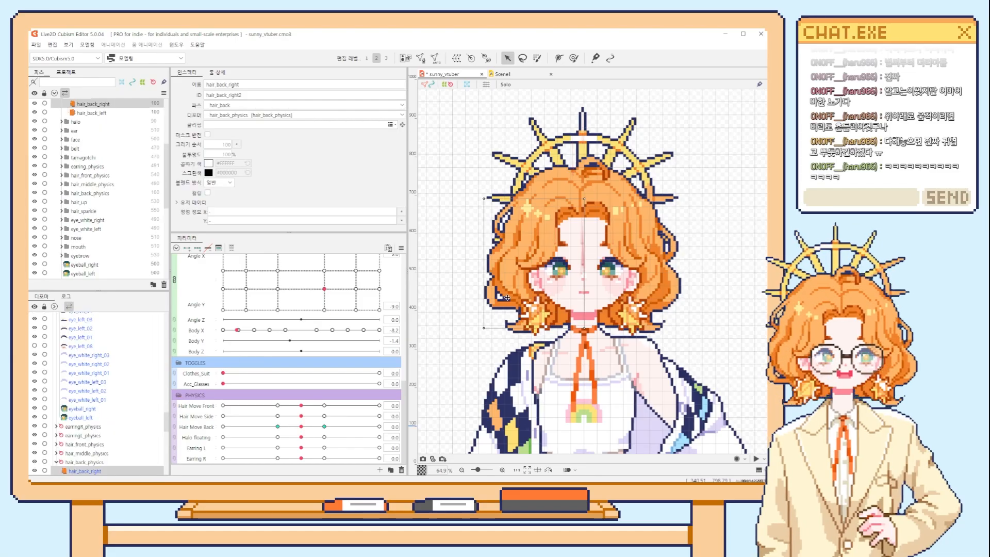
click(679, 291)
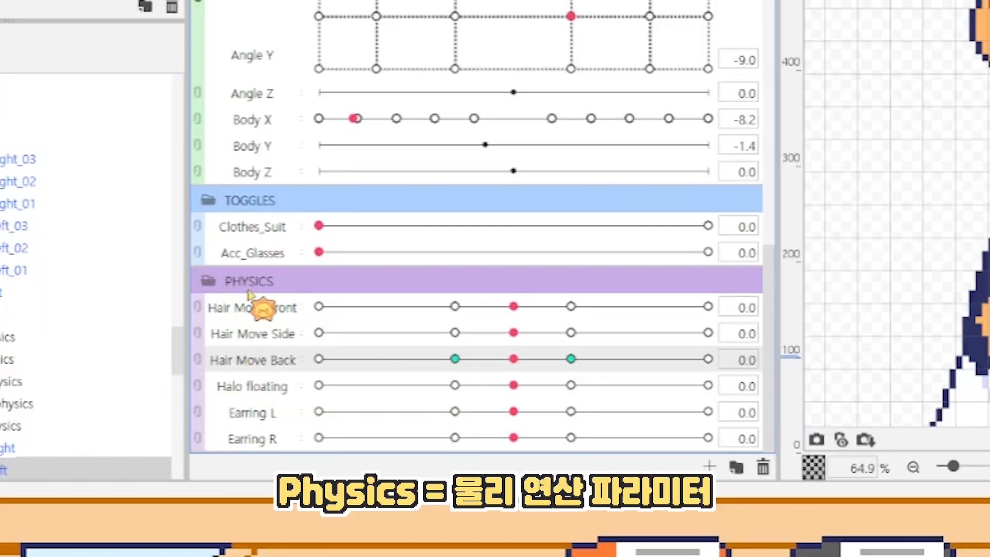
Sweep the Hair Move Back parameter to both sides and bring it back to about 0.
mouse_move(513, 358)
mouse_down()
mouse_move(411, 367)
mouse_move(631, 371)
mouse_move(382, 370)
mouse_move(613, 370)
mouse_move(502, 371)
mouse_up()
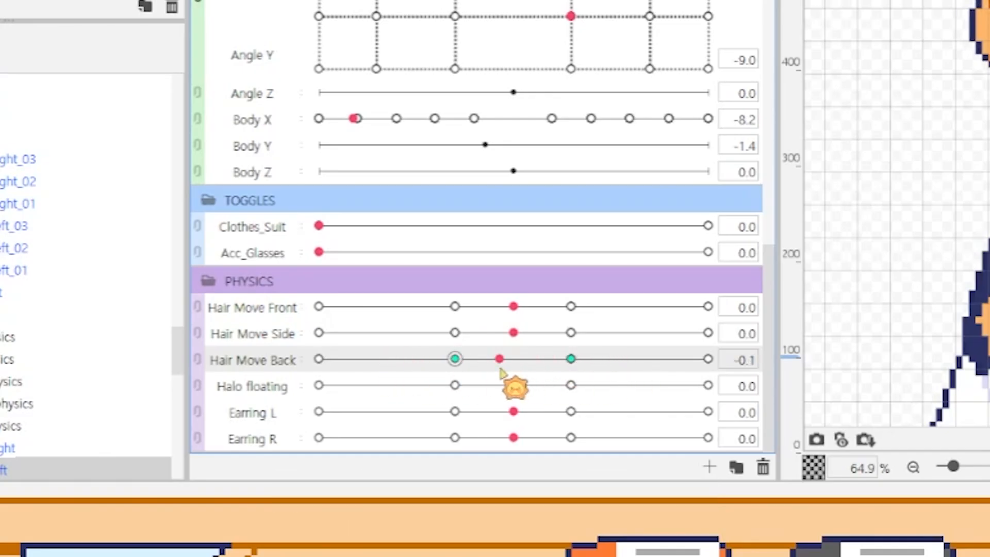
click(396, 363)
click(347, 432)
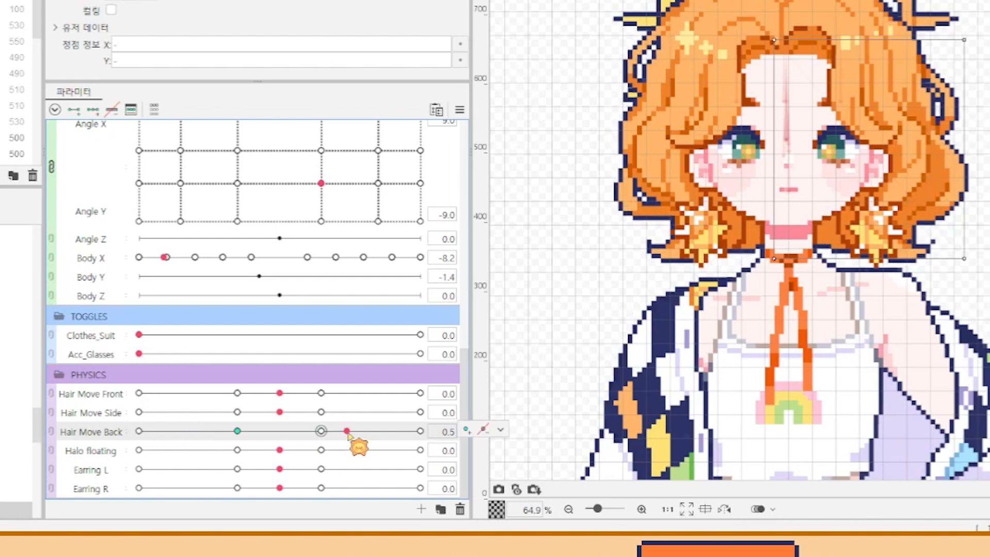
click(156, 432)
drag(156, 434, 277, 436)
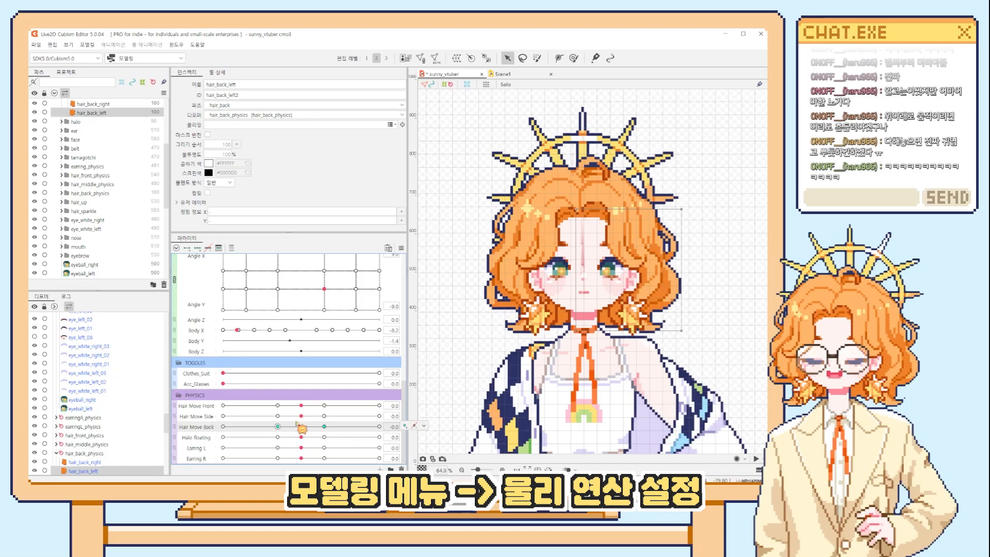
Open the physics settings for the Hair_back group and select the pendulum's length value.
click(87, 45)
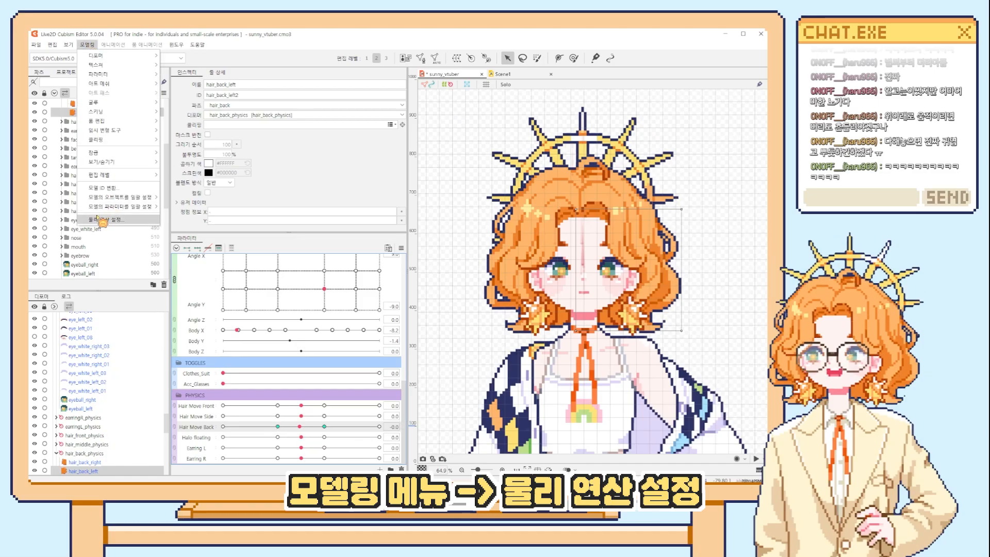
click(102, 222)
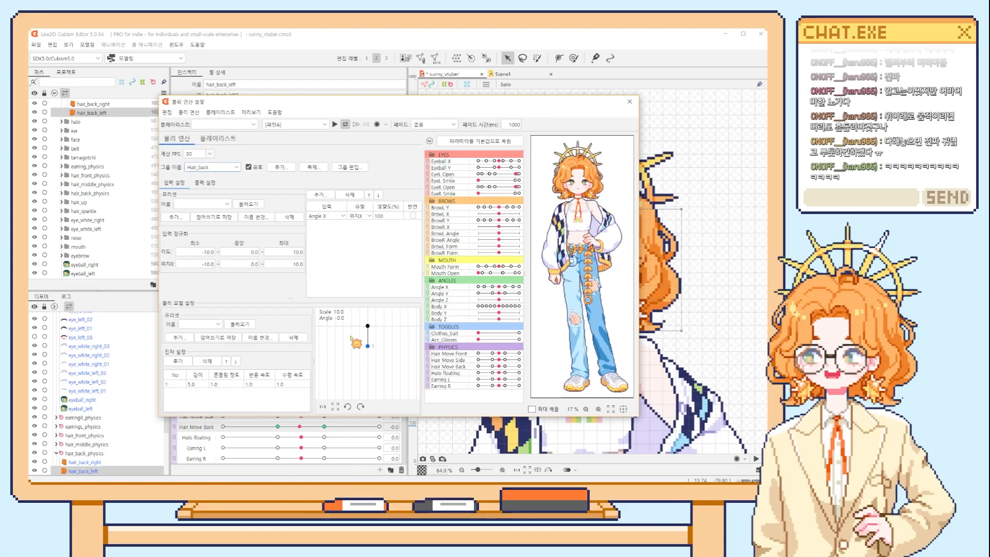
drag(576, 222, 335, 357)
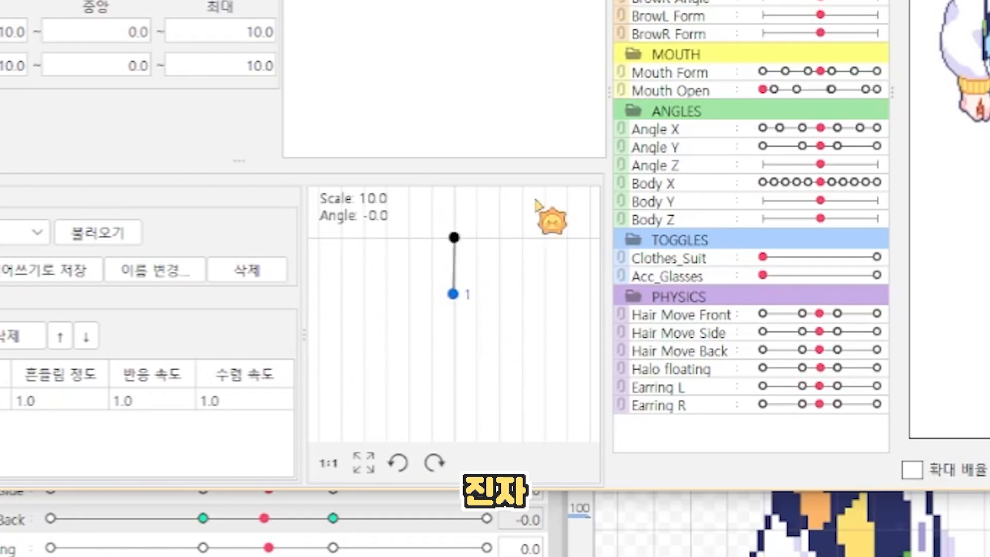
drag(674, 178, 192, 455)
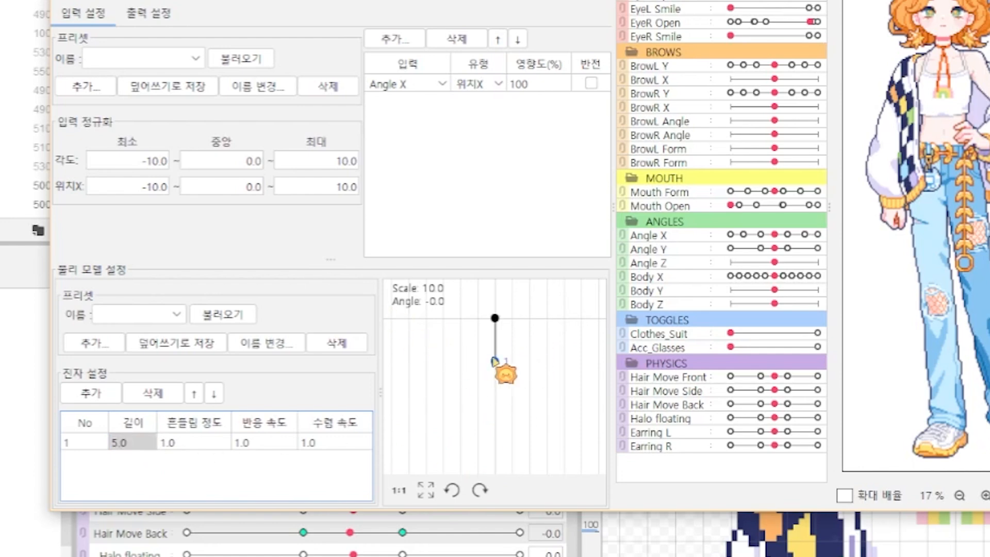
Turn the preview model from side to side to examine how the Hair_back pendulum and physics parameters swing.
drag(953, 292, 479, 321)
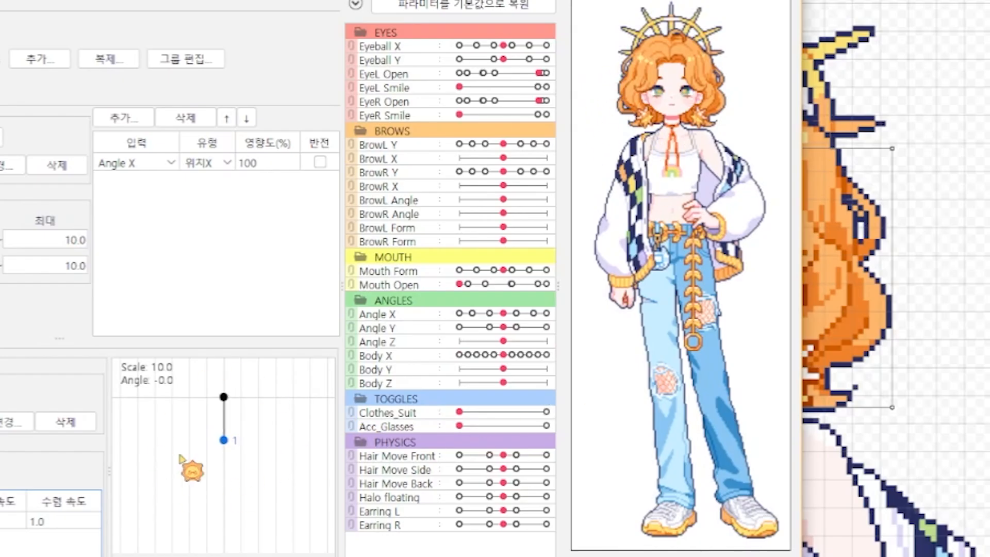
drag(709, 263, 185, 256)
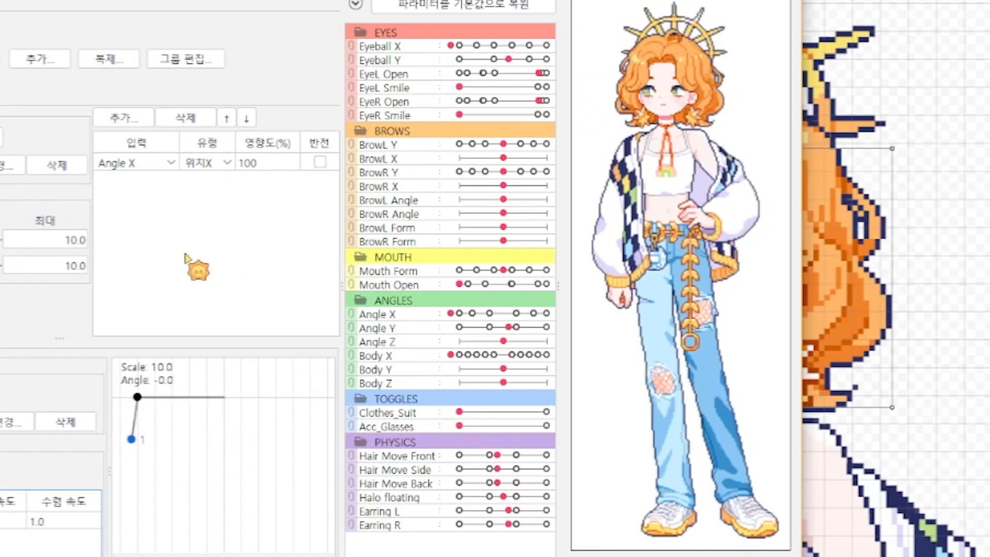
mouse_move(979, 278)
mouse_down()
mouse_move(985, 286)
mouse_move(257, 289)
mouse_move(984, 289)
mouse_move(133, 286)
mouse_move(984, 289)
mouse_up()
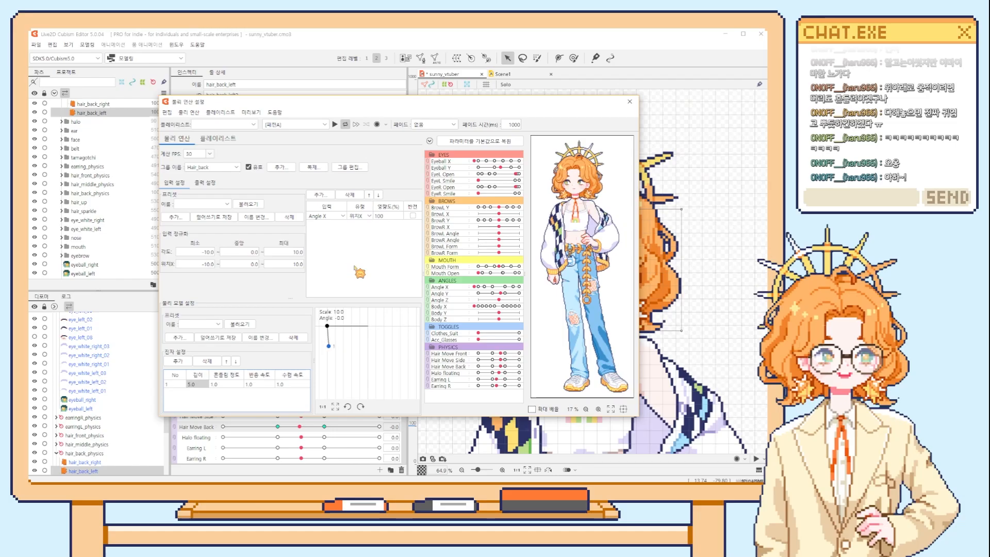
drag(360, 271, 763, 276)
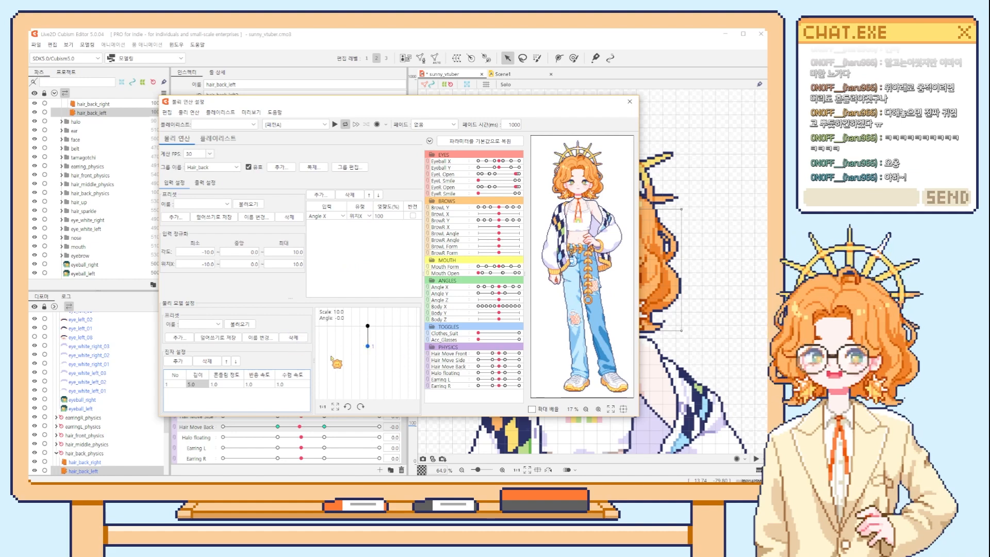
drag(583, 232, 625, 202)
drag(604, 150, 542, 136)
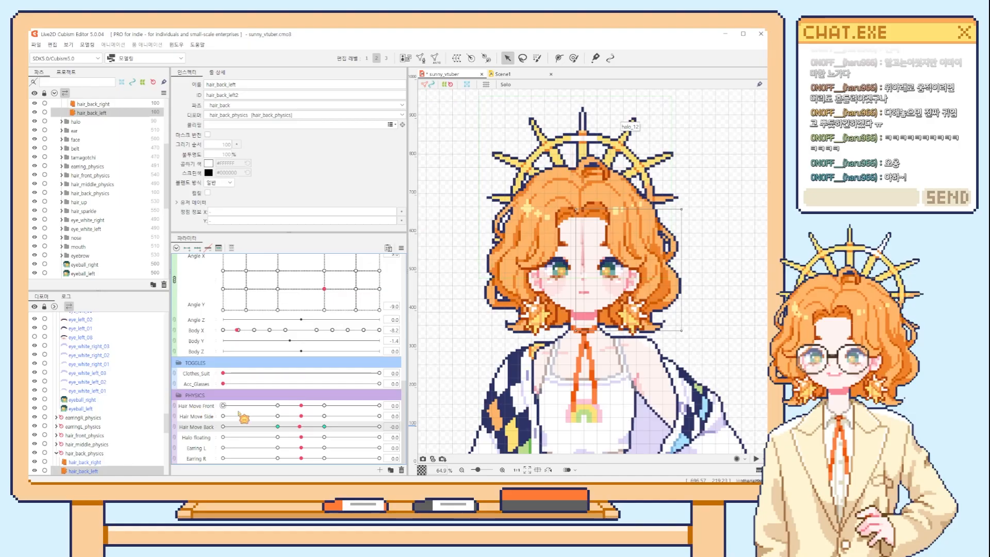
Sweep the front hair, side hair and earring physics parameters between their poses, leaving them near 0.
drag(241, 416, 356, 419)
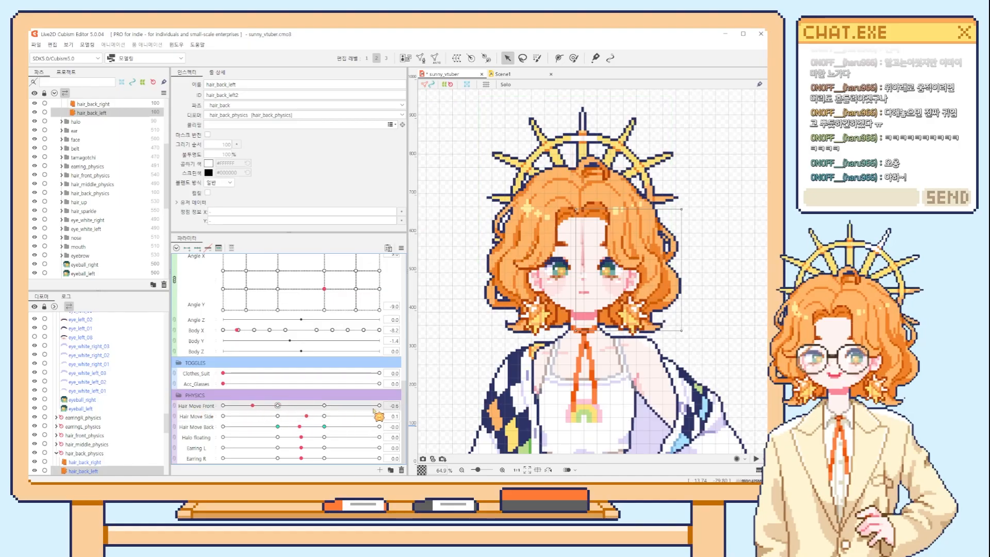
drag(301, 449, 209, 450)
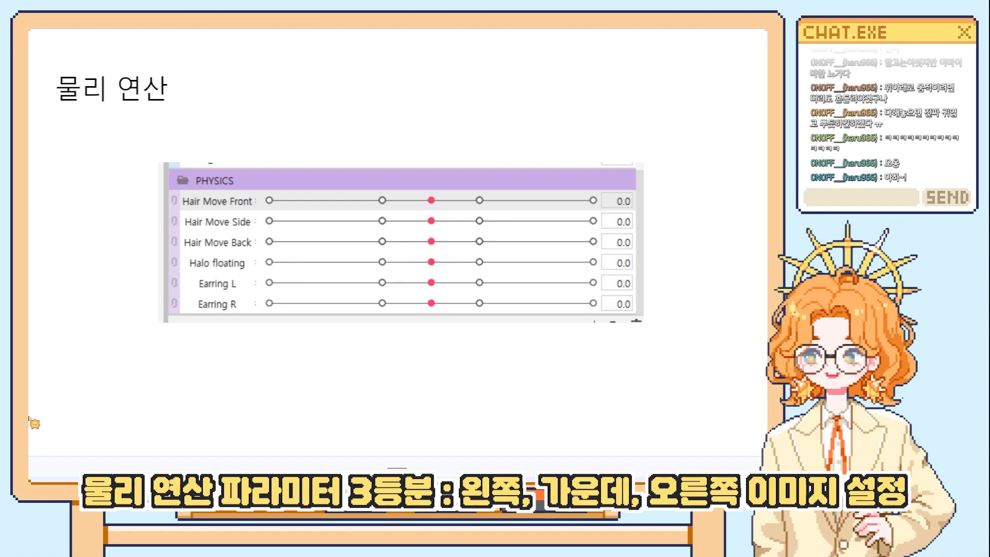
Return from the physics slide to Live2D Cubism Editor and open the Scene1 halo animation with the head in close-up.
click(51, 406)
key(alt+Tab)
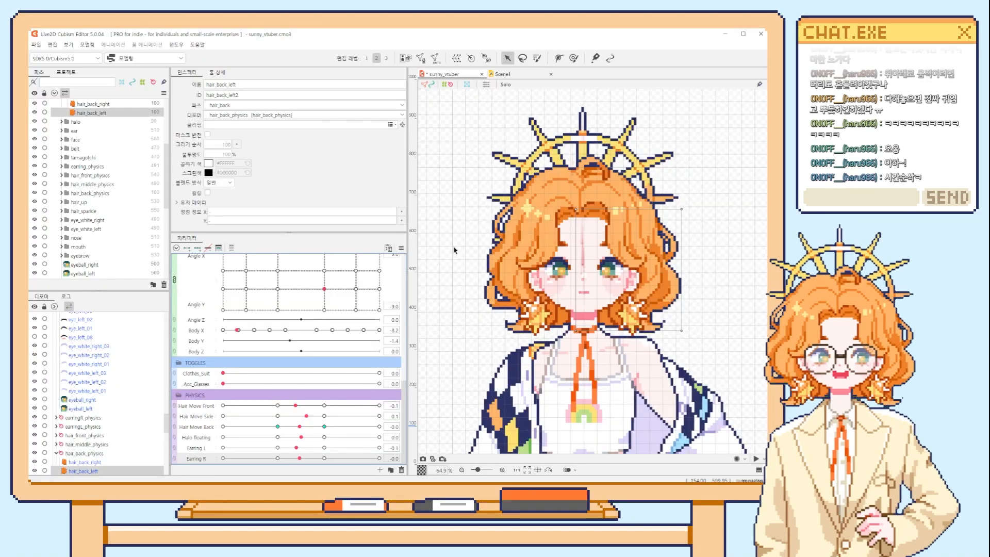
click(503, 75)
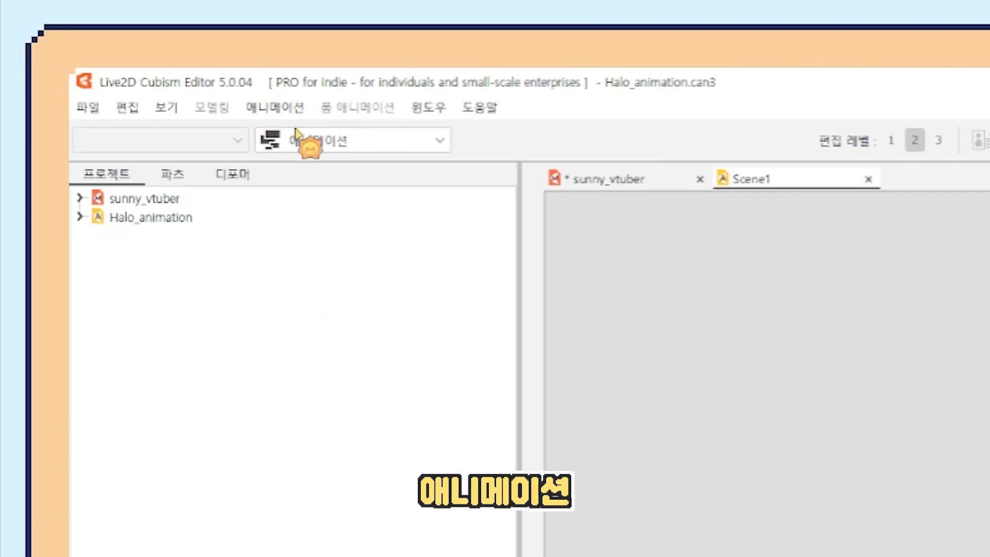
click(122, 58)
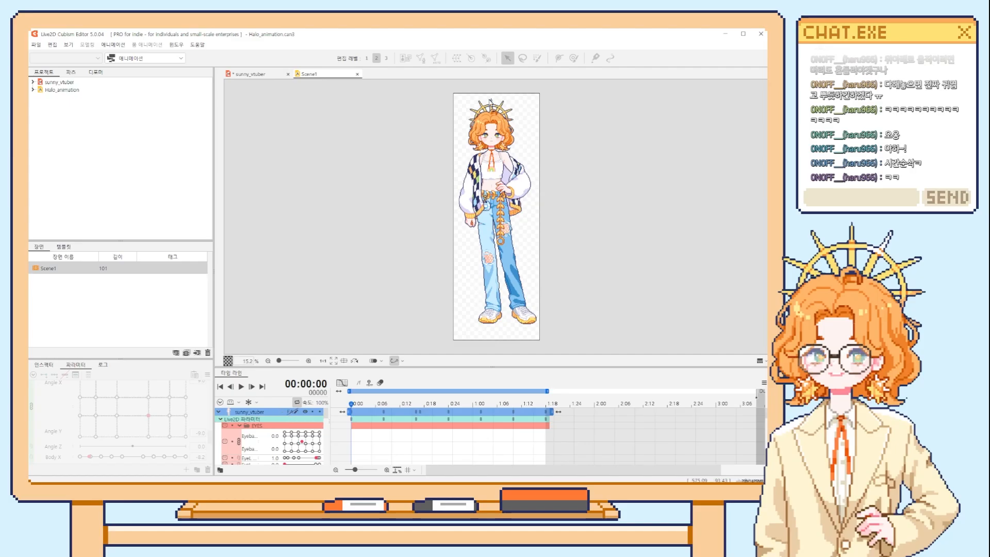
scroll(490, 108, up, 8)
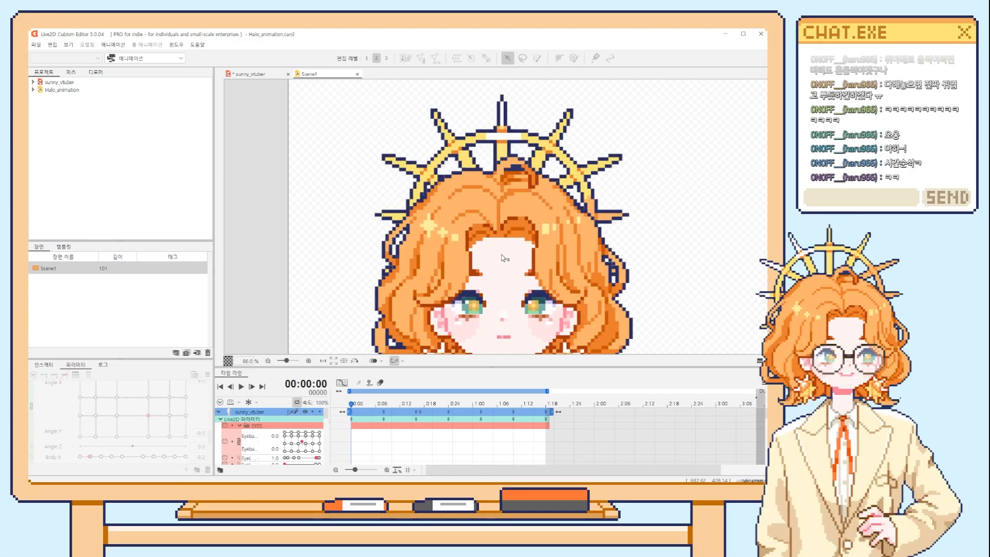
scroll(504, 257, down, 3)
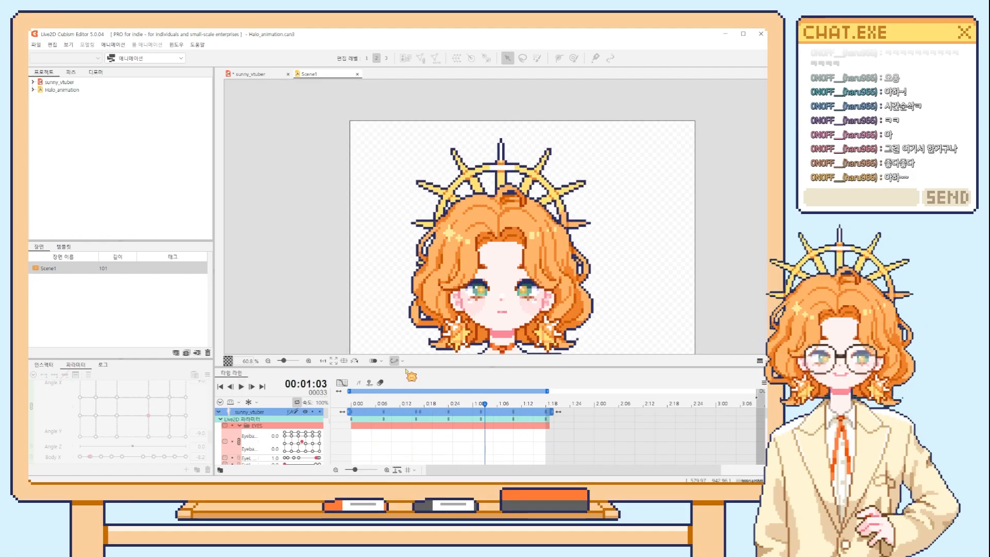
Enlarge the timeline and select the Halo floating track in the PHYSICS group to show its keyframes.
drag(405, 368, 405, 314)
scroll(290, 411, down, 3)
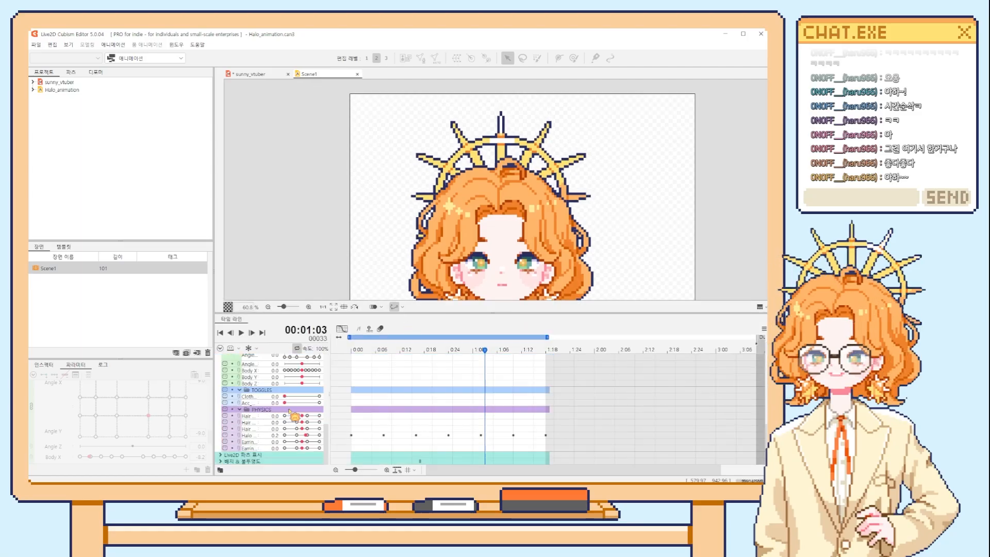
click(253, 436)
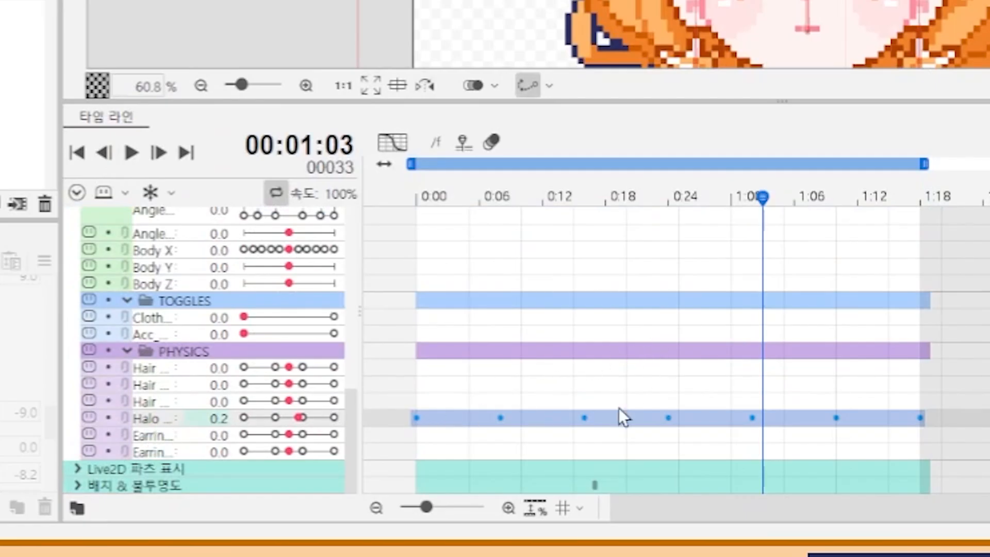
click(531, 387)
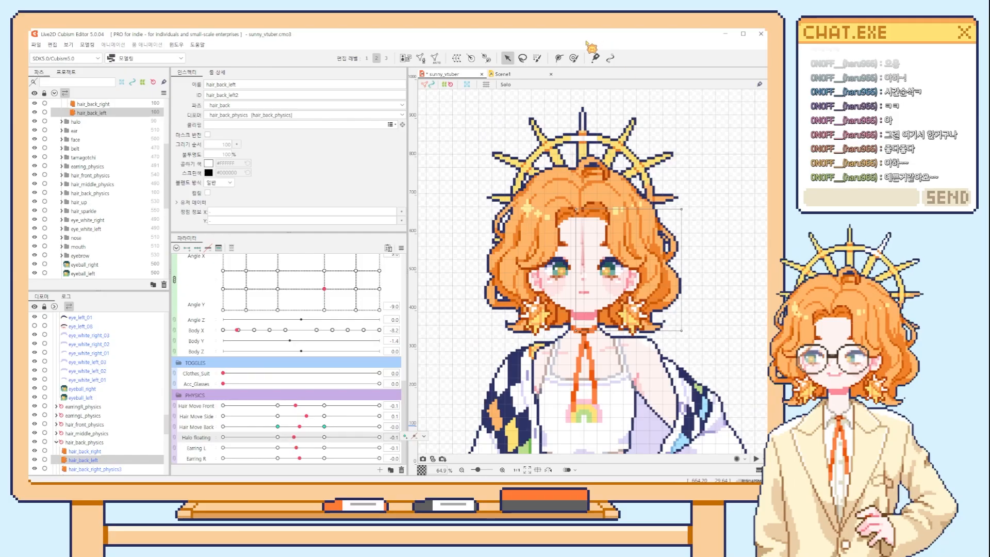
Sweep the Halo floating parameter of the sunny_vtuber model through the halo's high, middle and low positions.
drag(301, 437, 349, 446)
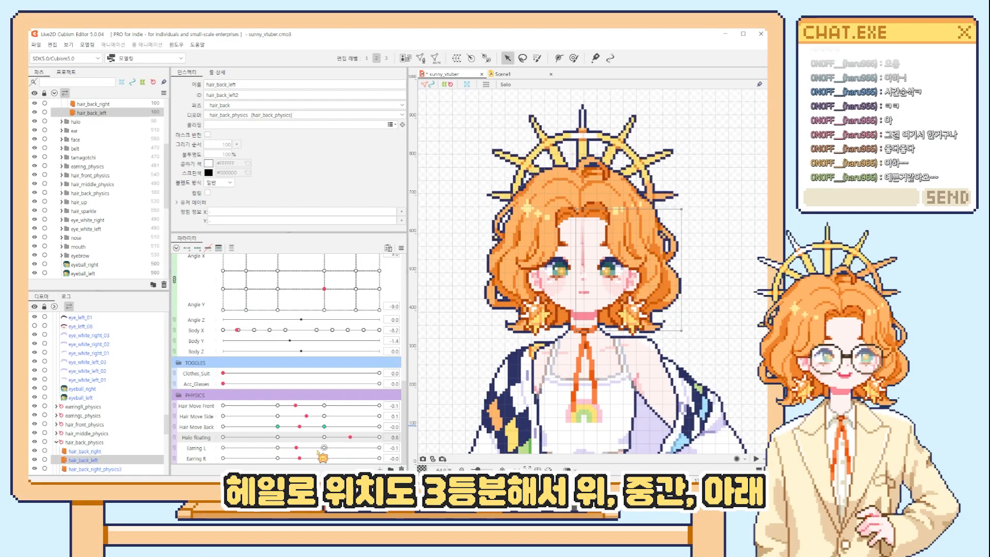
drag(318, 451, 299, 435)
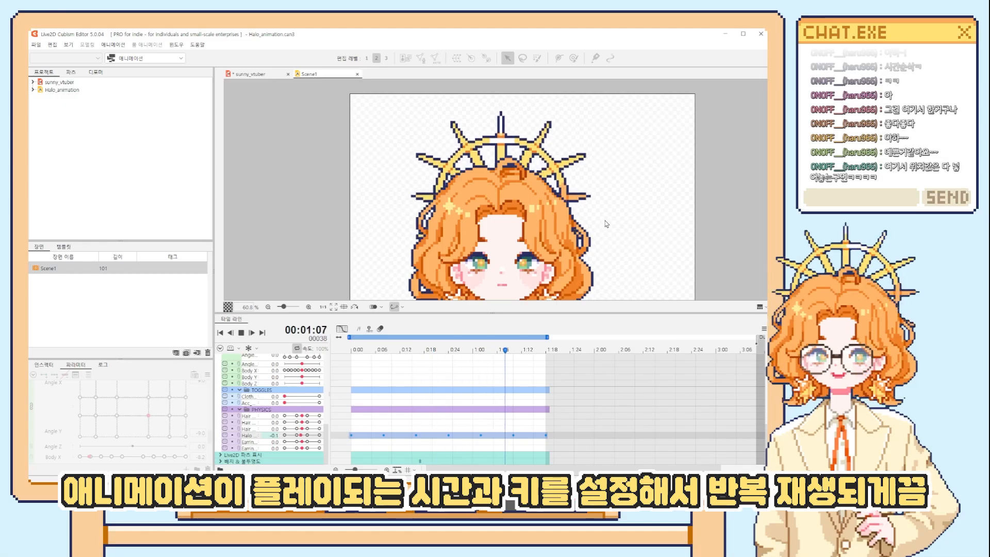
Stop the halo animation's playback in Scene1 and set the playhead to frame 0.
click(241, 333)
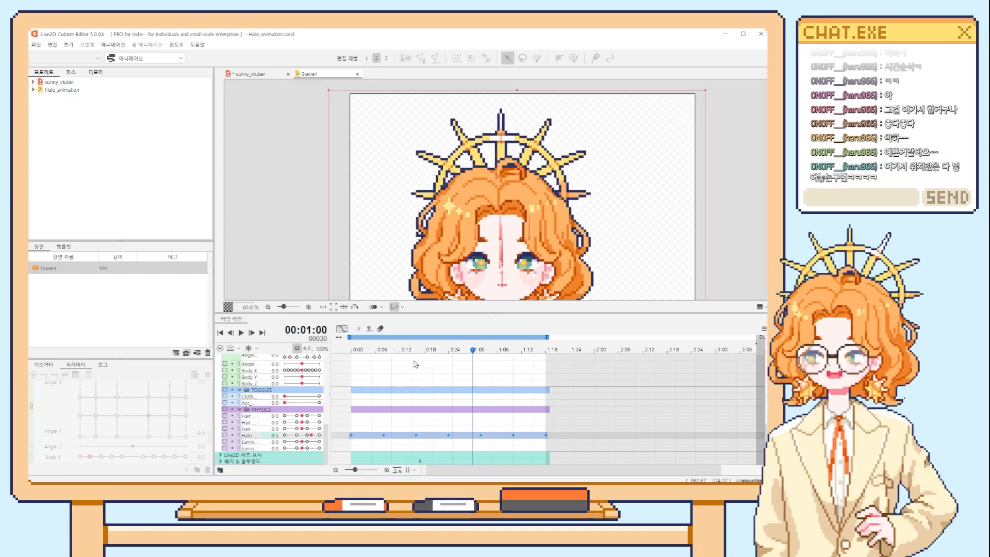
click(352, 350)
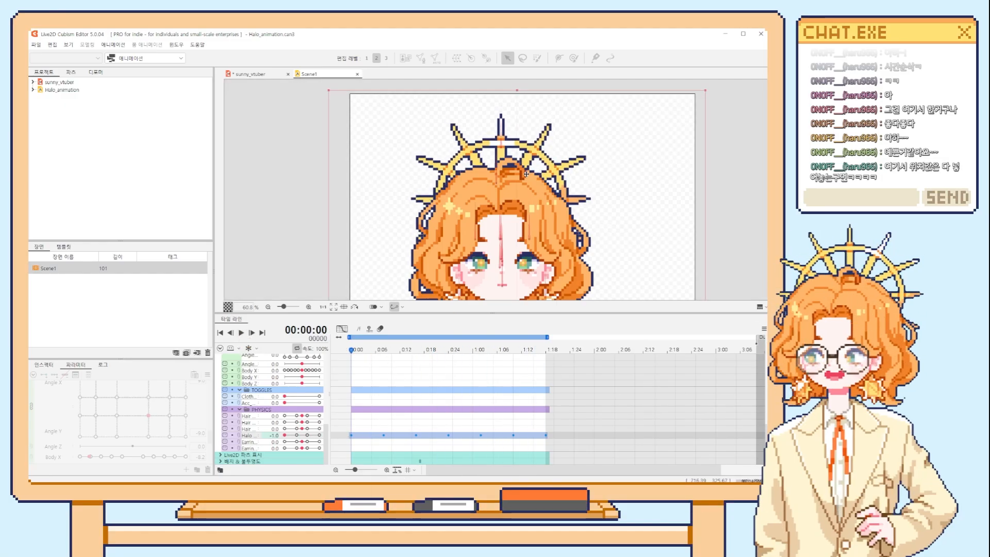